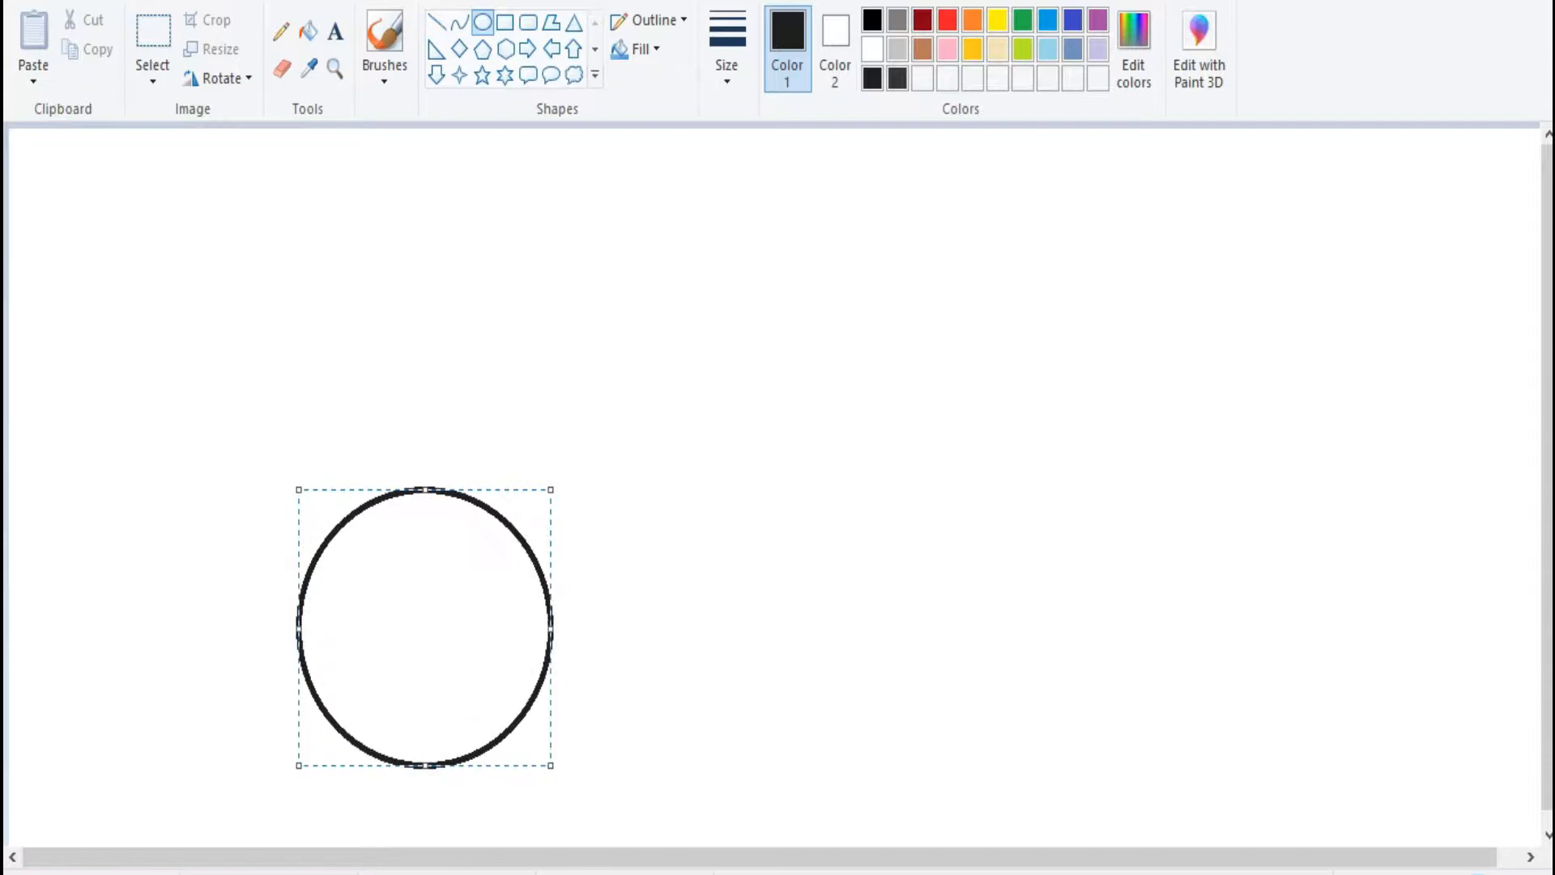
- Fill the large circle with the near-black colour to form the tyre and draw a smaller grey ellipse centred inside it
left_click(425, 628)
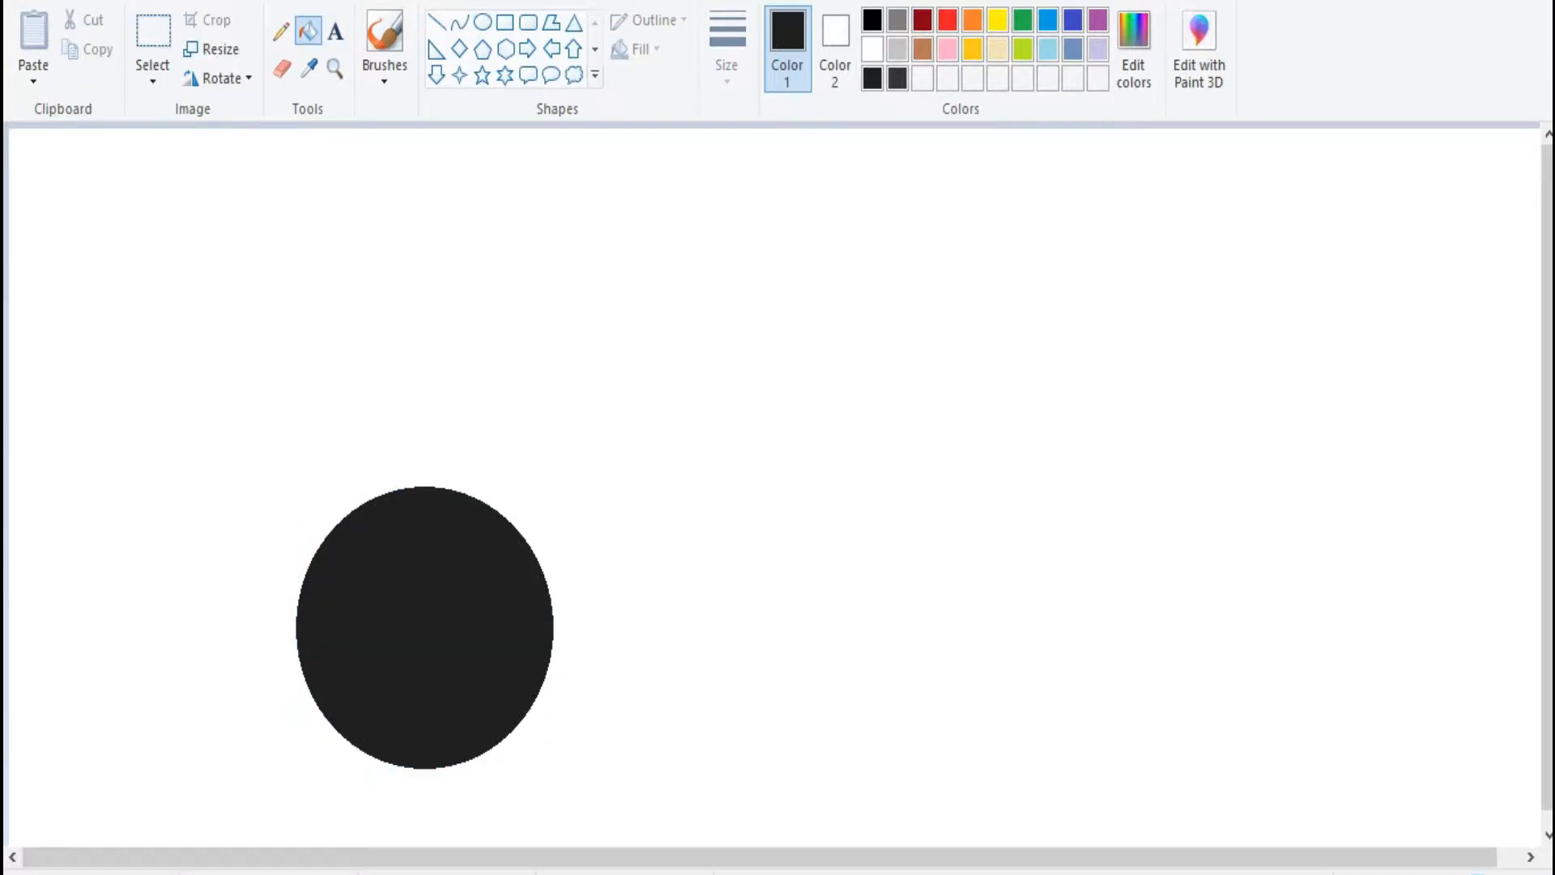
left_click(897, 19)
left_click(482, 22)
left_click_drag(371, 704, 517, 528)
left_click_drag(444, 618, 418, 625)
left_click_drag(418, 535, 418, 541)
mouse_move(418, 627)
left_mouse_down()
mouse_move(438, 616)
mouse_move(426, 626)
left_mouse_up()
left_click(308, 31)
left_click(897, 49)
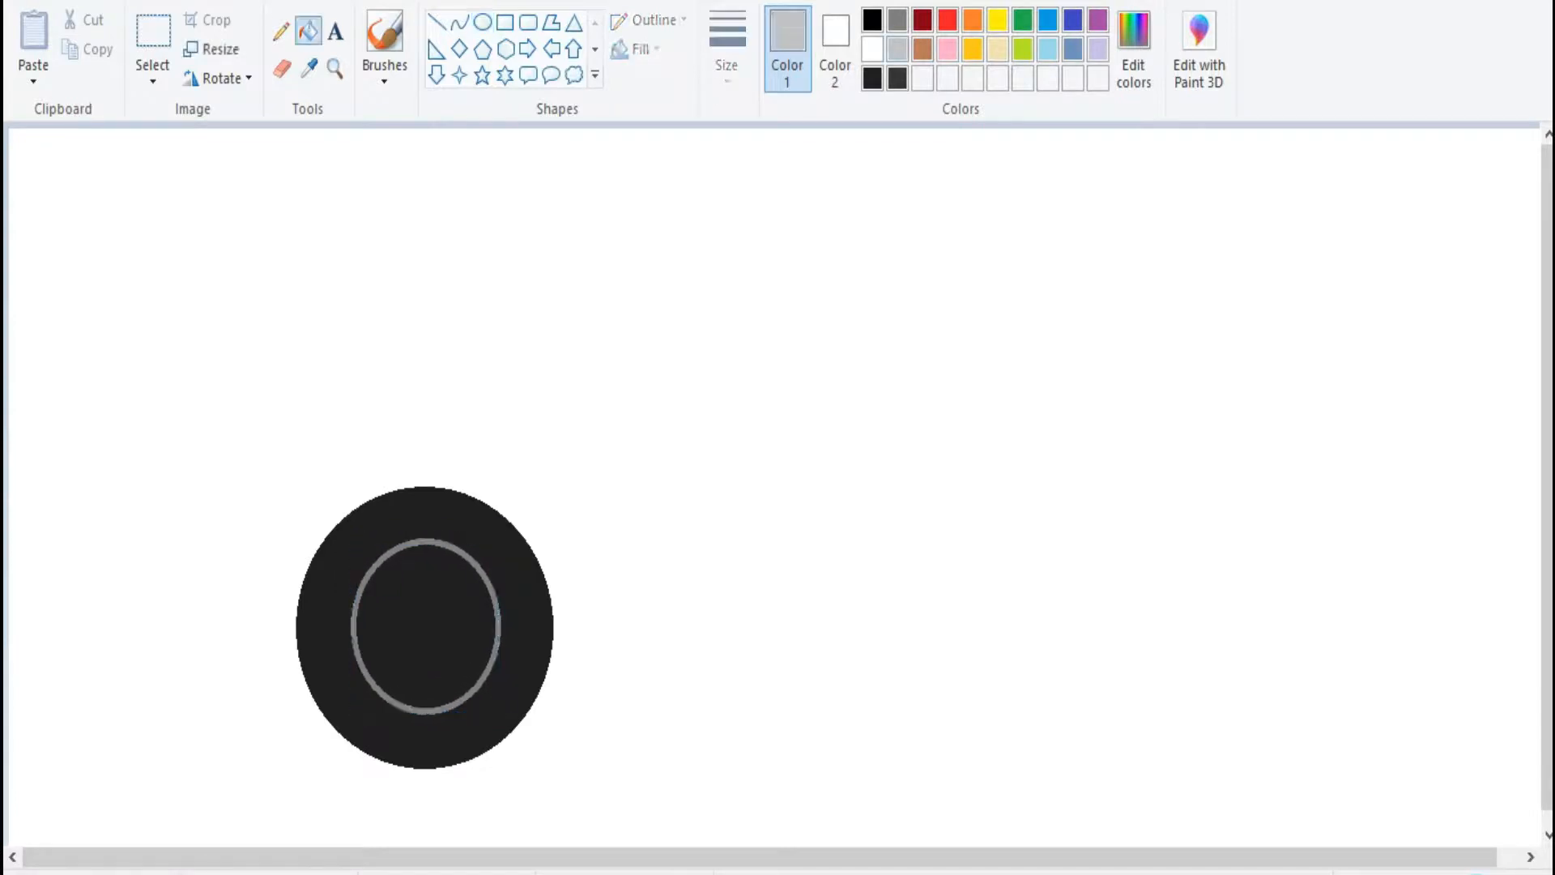
- Draw a thinner black ellipse inside the grey one and adjust its sides for an even gap all around
left_click(482, 22)
left_click(871, 19)
left_click_drag(383, 677, 473, 562)
left_click(726, 65)
left_click(777, 173)
left_click_drag(384, 619, 377, 619)
left_click_drag(425, 562, 426, 555)
left_click_drag(426, 675, 425, 691)
left_click_drag(472, 624, 484, 624)
left_click_drag(376, 624, 369, 624)
- Draw a second, slightly smaller black ellipse centred inside the first black one
left_click_drag(427, 692, 478, 567)
key("Escape")
left_click_drag(399, 567, 376, 566)
left_click_drag(427, 681, 427, 687)
- Fill the ring between the two black ellipses with light grey, and the outer rim ring and hub with darker grey
left_click(308, 31)
left_click(897, 48)
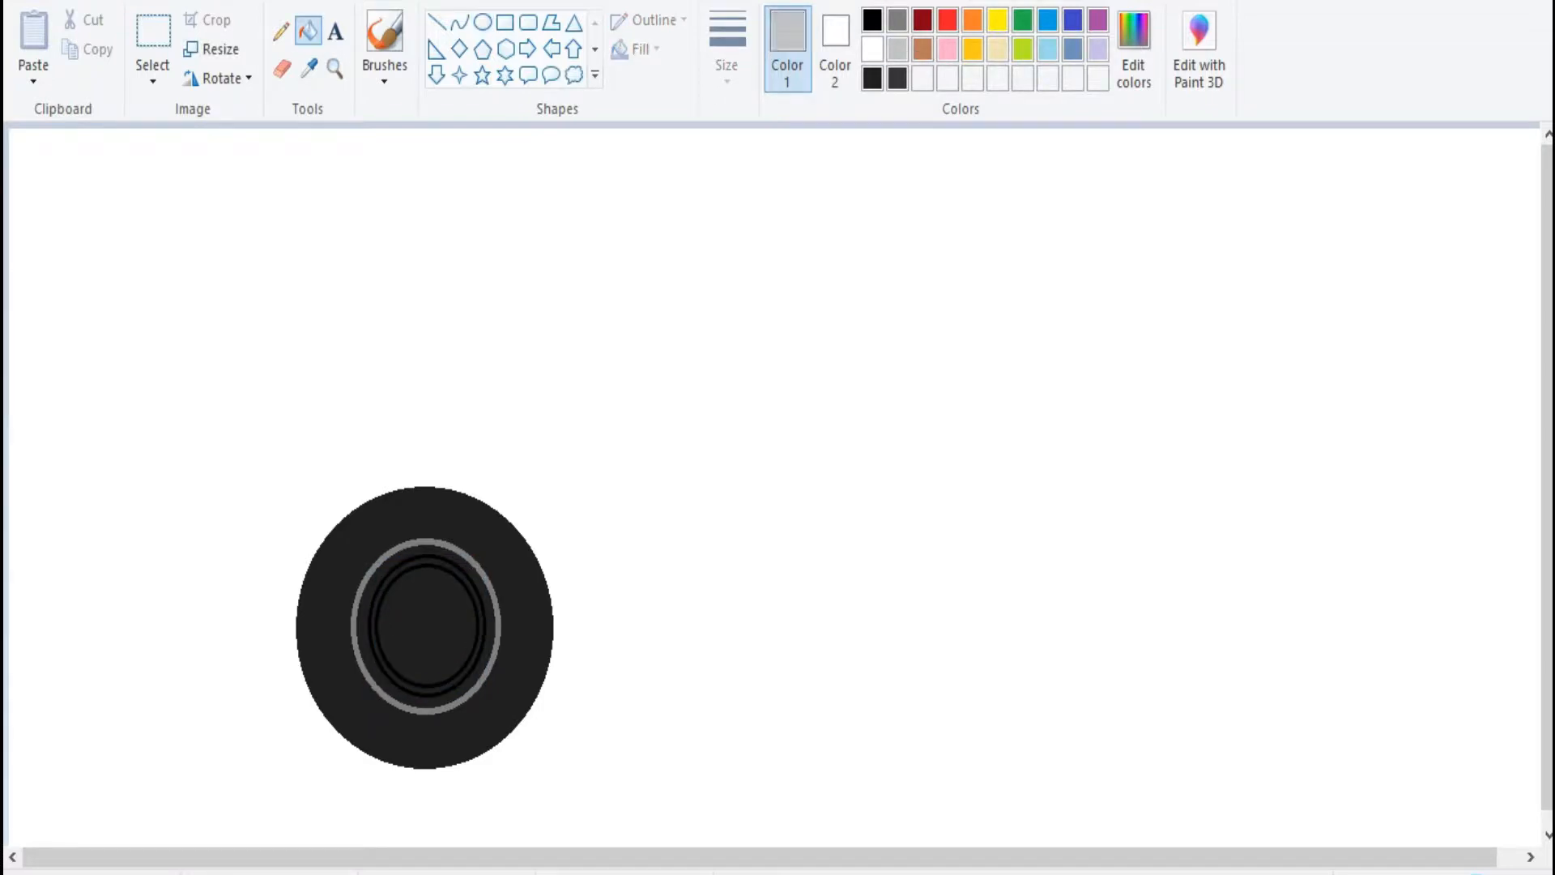
left_click(427, 560)
left_click(896, 20)
left_click(427, 550)
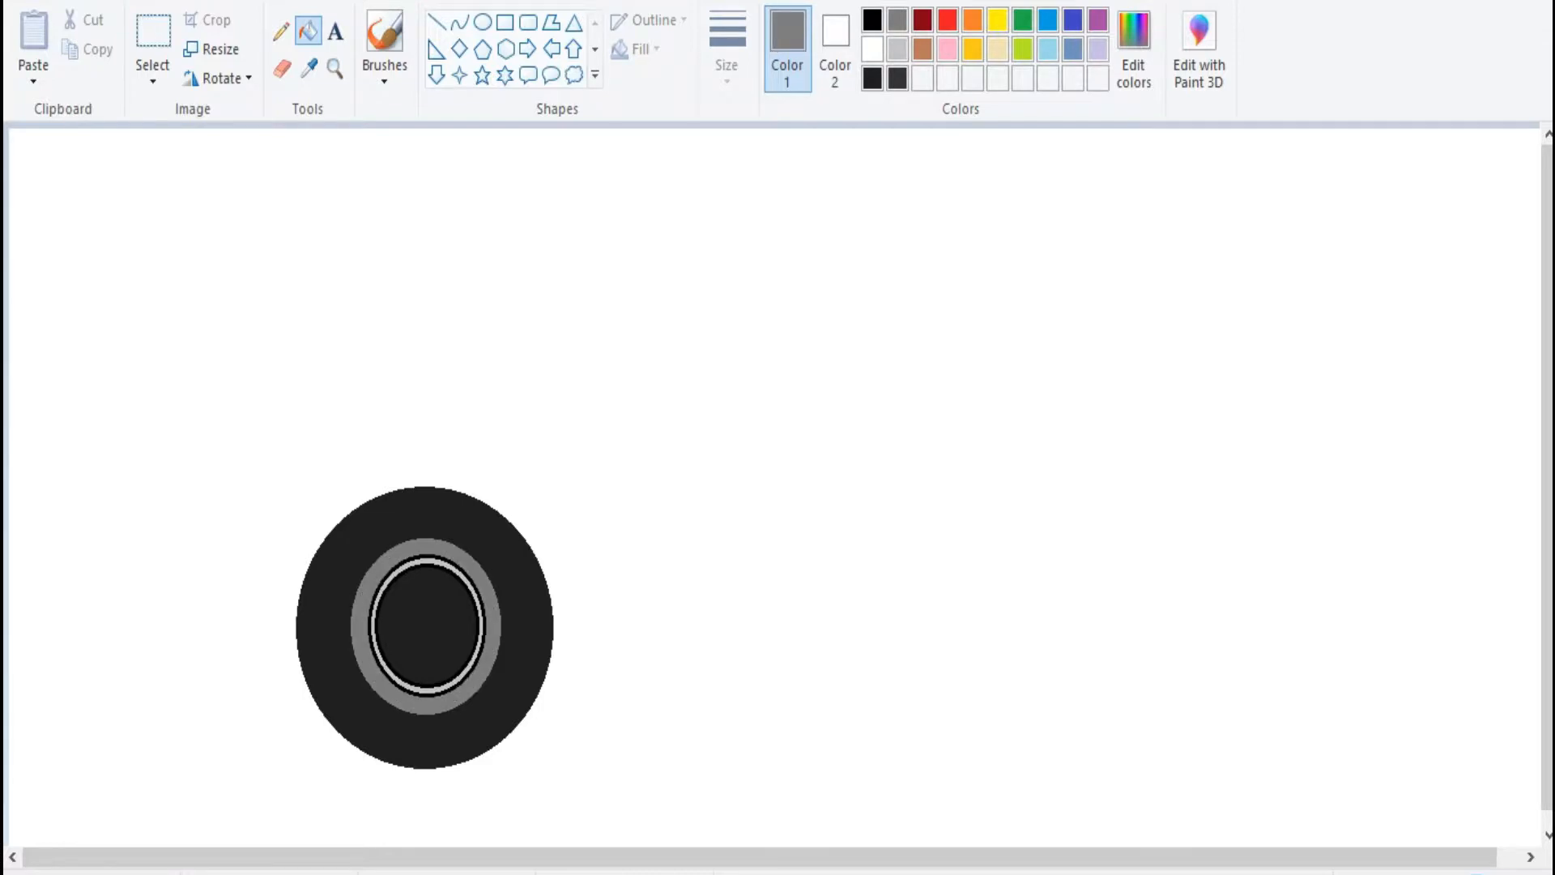
left_click(427, 626)
- Mix an olive-grey colour with Red 130, Green 133, Blue 112 and fill the outer rim ring and the hub with it
left_click(1132, 49)
left_click(579, 398)
left_click(1016, 363)
left_click_drag(810, 348, 826, 483)
left_click_drag(1023, 364, 1022, 377)
left_click_drag(827, 484, 826, 474)
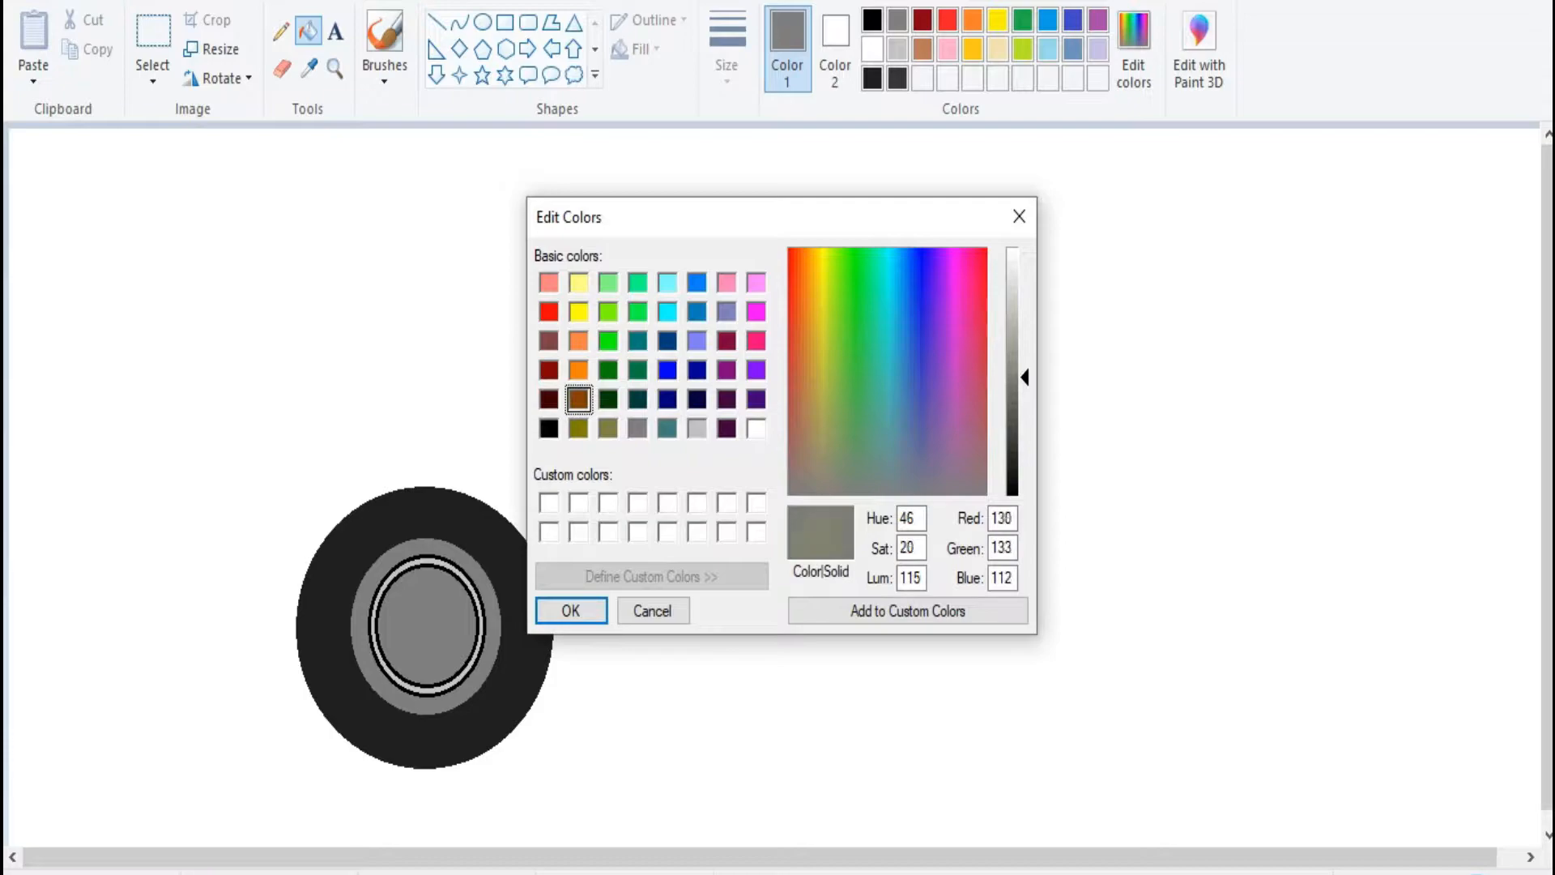
key("Return")
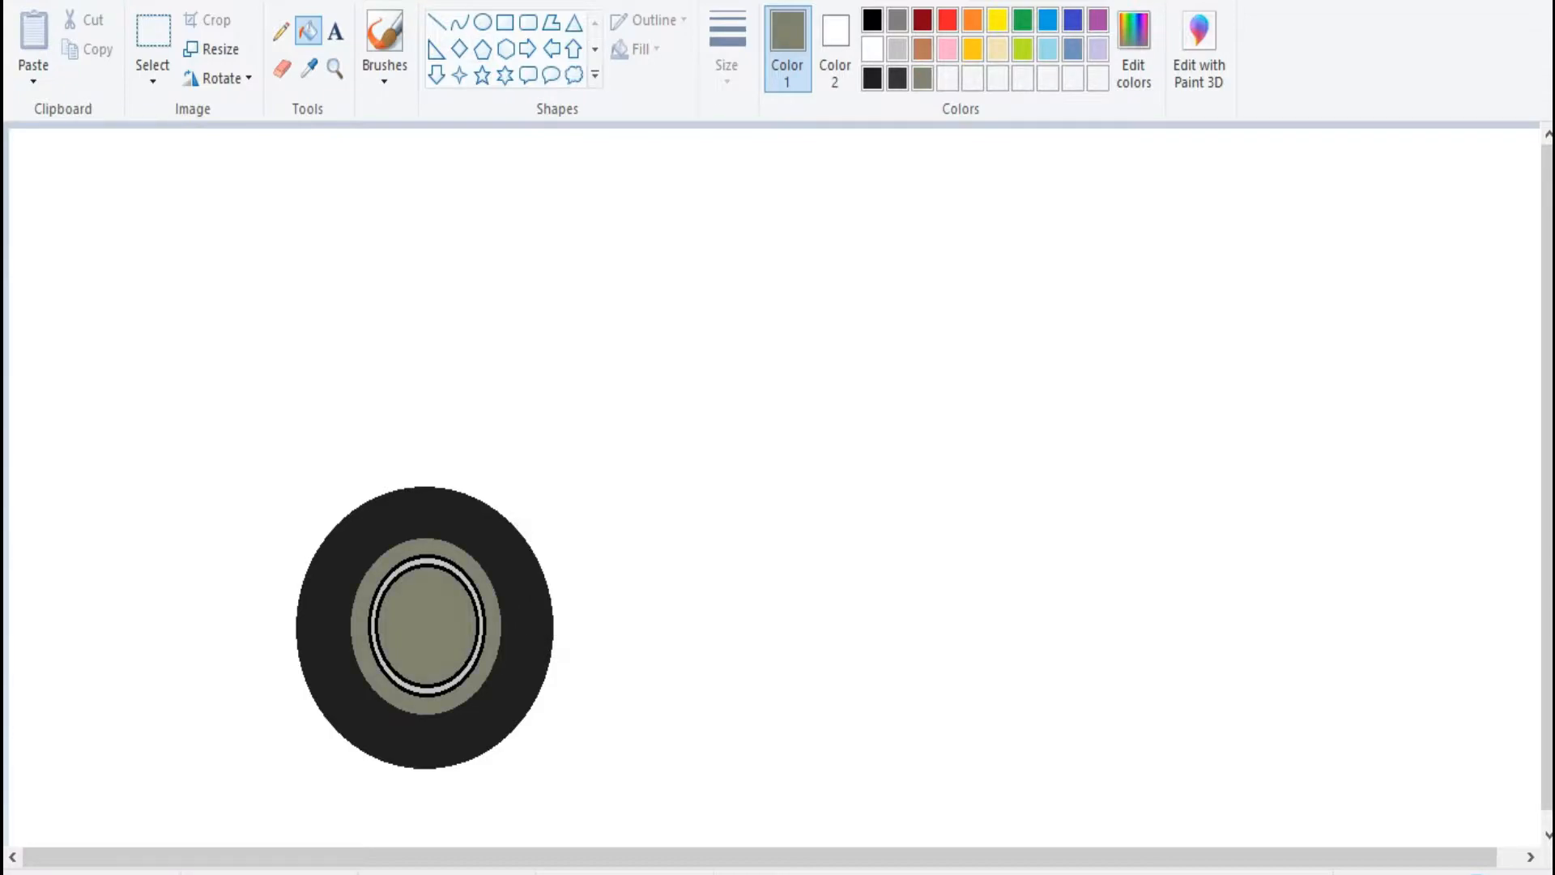
- Draw eight small black ovals in a ring around the hub and fill them with black
left_click(482, 22)
left_click(872, 19)
mouse_move(427, 592)
left_mouse_down()
mouse_move(466, 582)
mouse_move(465, 631)
left_mouse_up()
left_click(474, 647)
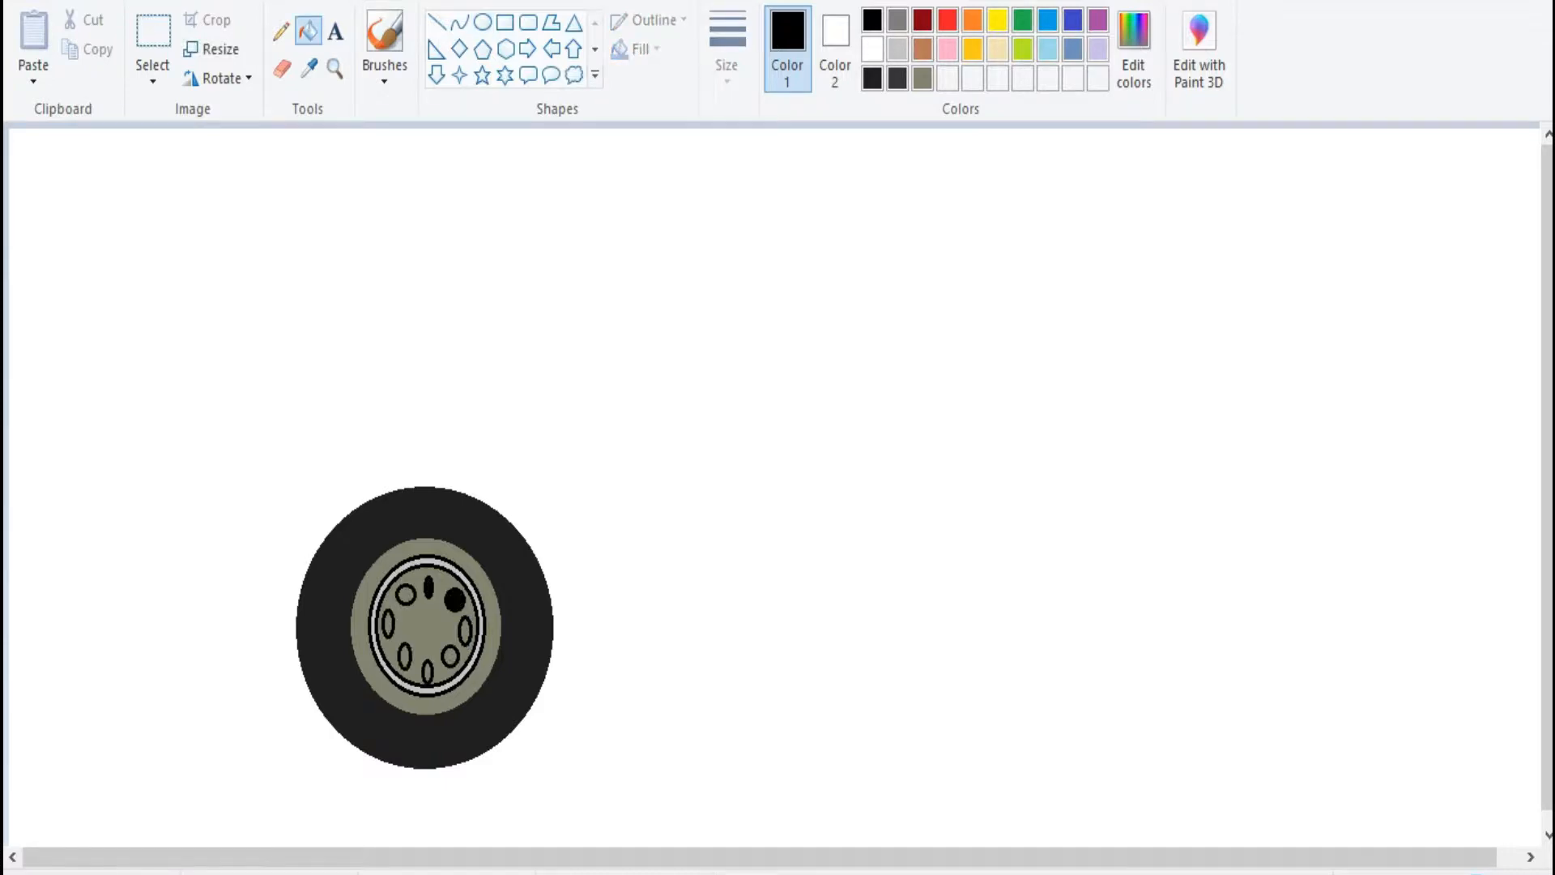
left_click(465, 632)
left_click(451, 656)
left_click(427, 672)
left_click(404, 656)
- Mix a lighter olive-grey with Red 157, Green 160, Blue 141 and draw a filled ellipse in the hub's centre with it
left_click(897, 49)
left_click(923, 78)
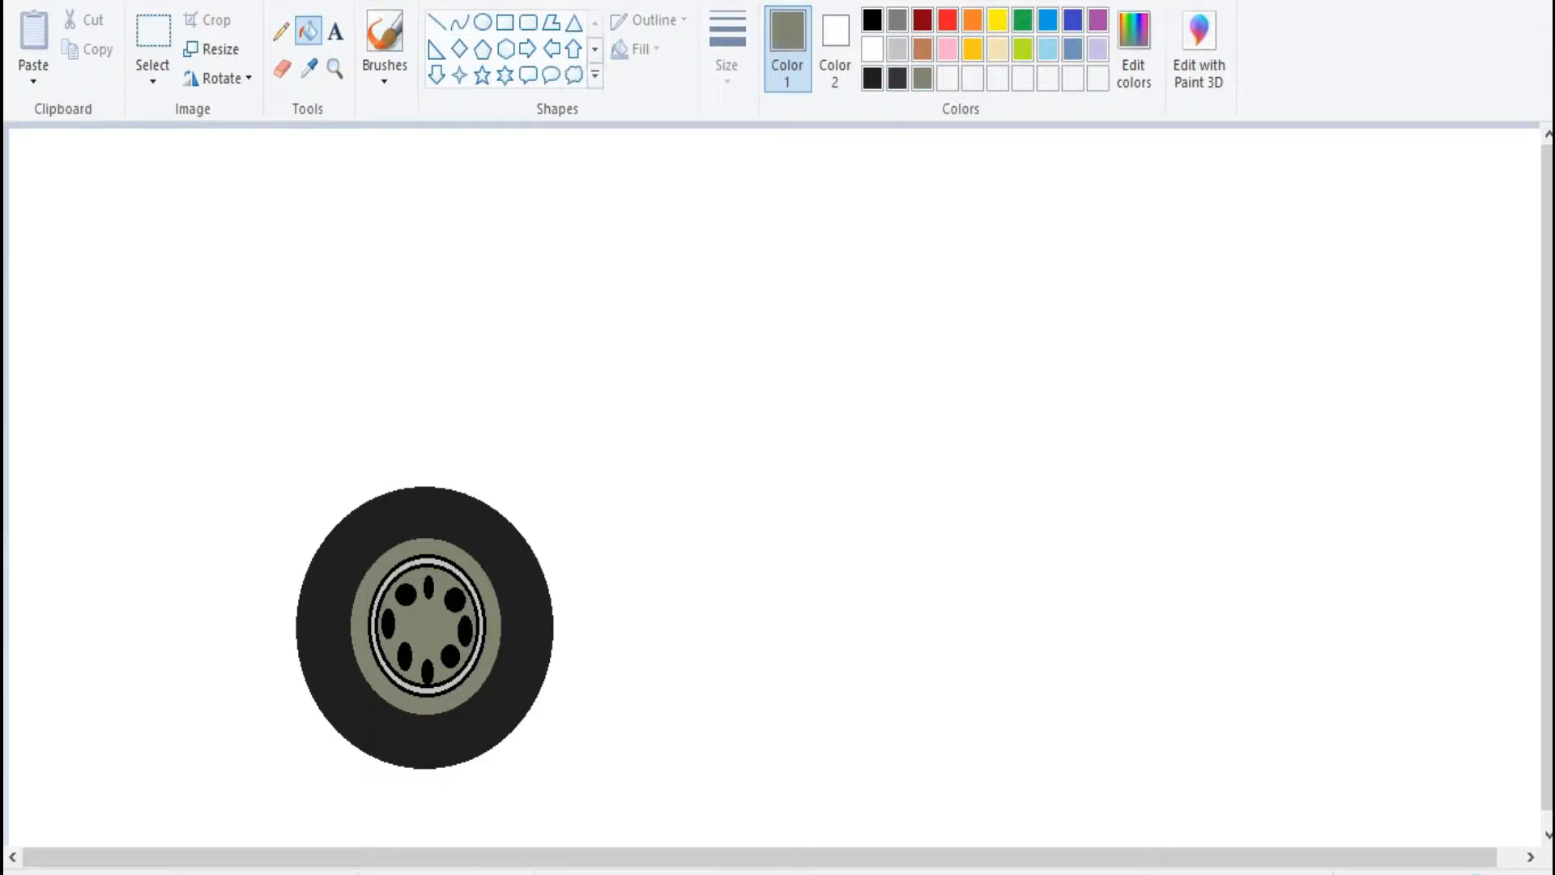
left_click(483, 22)
left_click(1134, 49)
left_click_drag(1024, 378, 1025, 348)
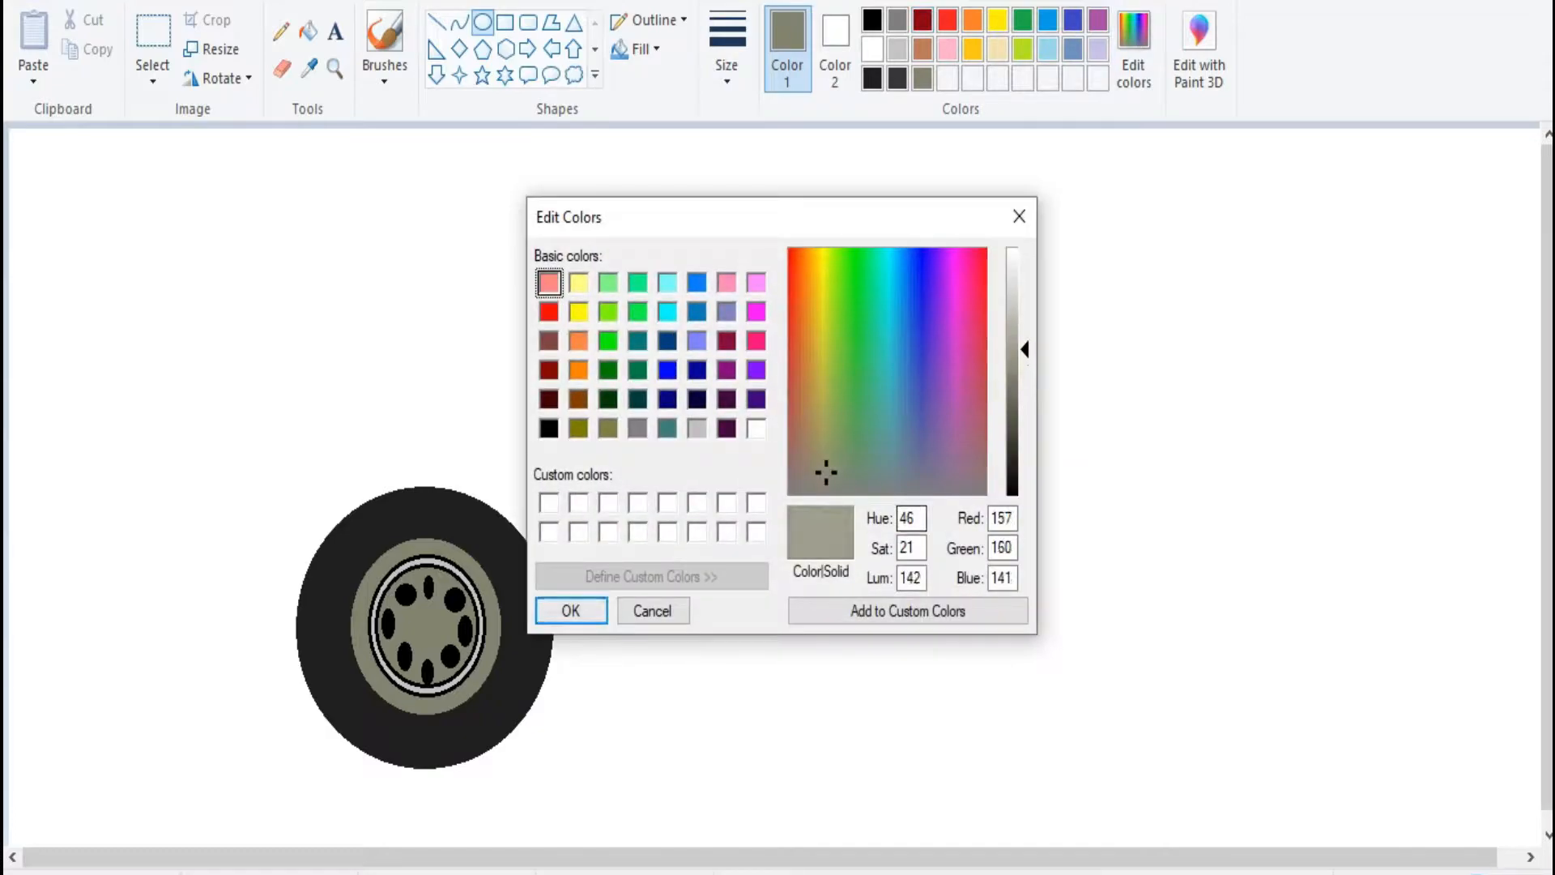
left_click(570, 611)
mouse_move(412, 601)
left_mouse_down()
mouse_move(449, 649)
mouse_move(408, 624)
mouse_move(438, 633)
left_mouse_up()
left_click(308, 31)
left_click(428, 623)
- Add a smaller ellipse filled with the darker olive-grey at the hub's centre and paint a near-black dot in its middle
left_click(922, 78)
left_click(483, 22)
left_click(307, 31)
left_click(429, 622)
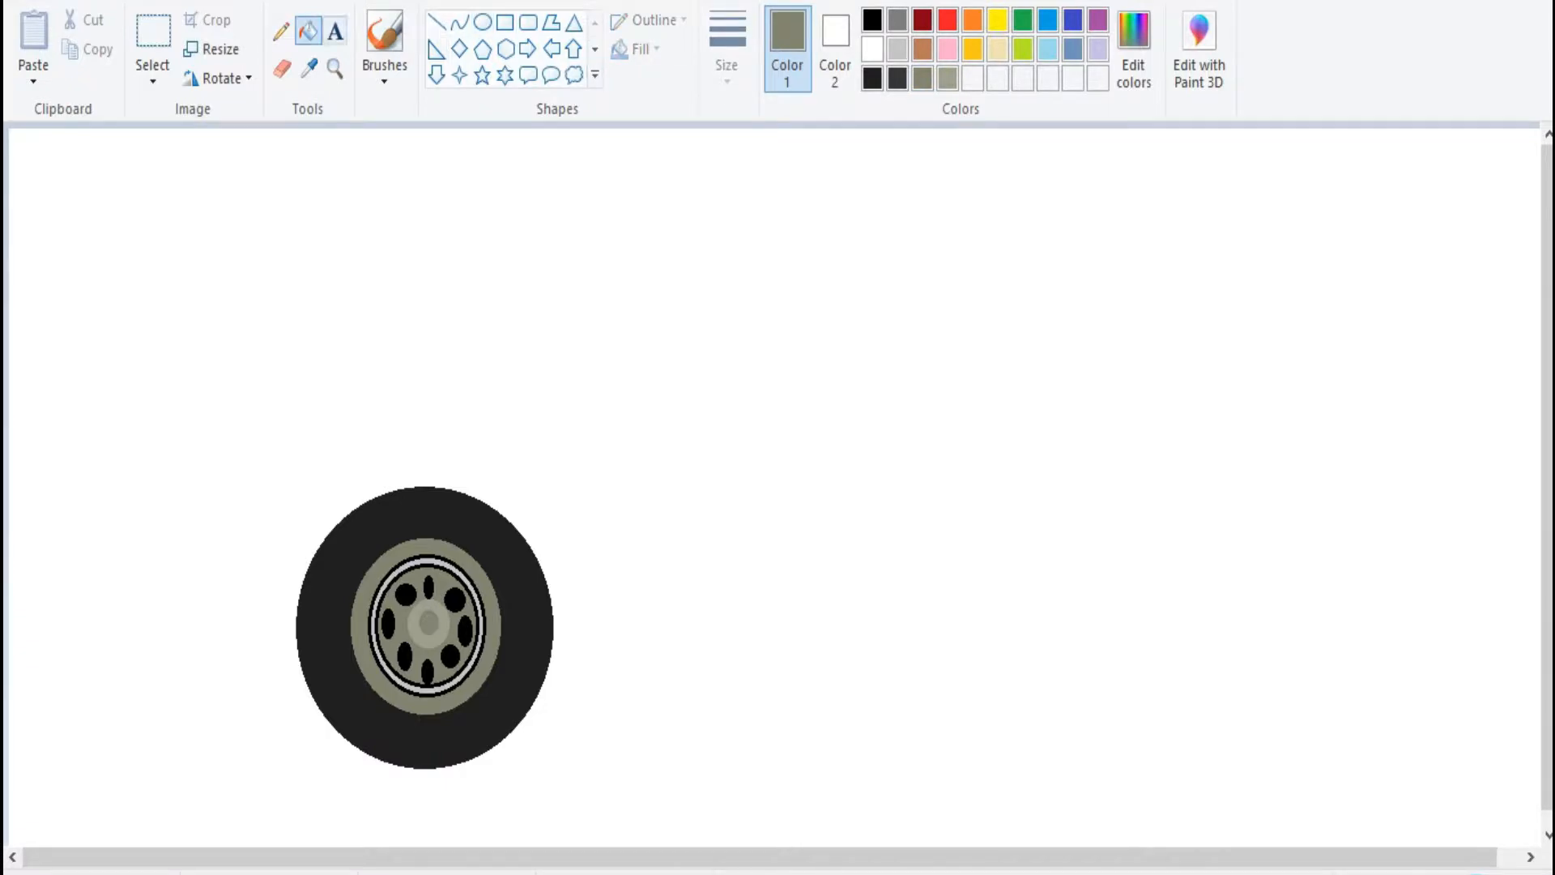
left_click(384, 75)
left_click(500, 116)
left_click(872, 77)
left_click(428, 622)
- Select the whole wheel, scale it down, and move it lower and to the left on the canvas
left_click(152, 32)
mouse_move(283, 785)
left_mouse_down()
mouse_move(440, 790)
mouse_move(577, 455)
left_mouse_up()
left_click_drag(430, 455, 430, 508)
left_click_drag(283, 648, 315, 648)
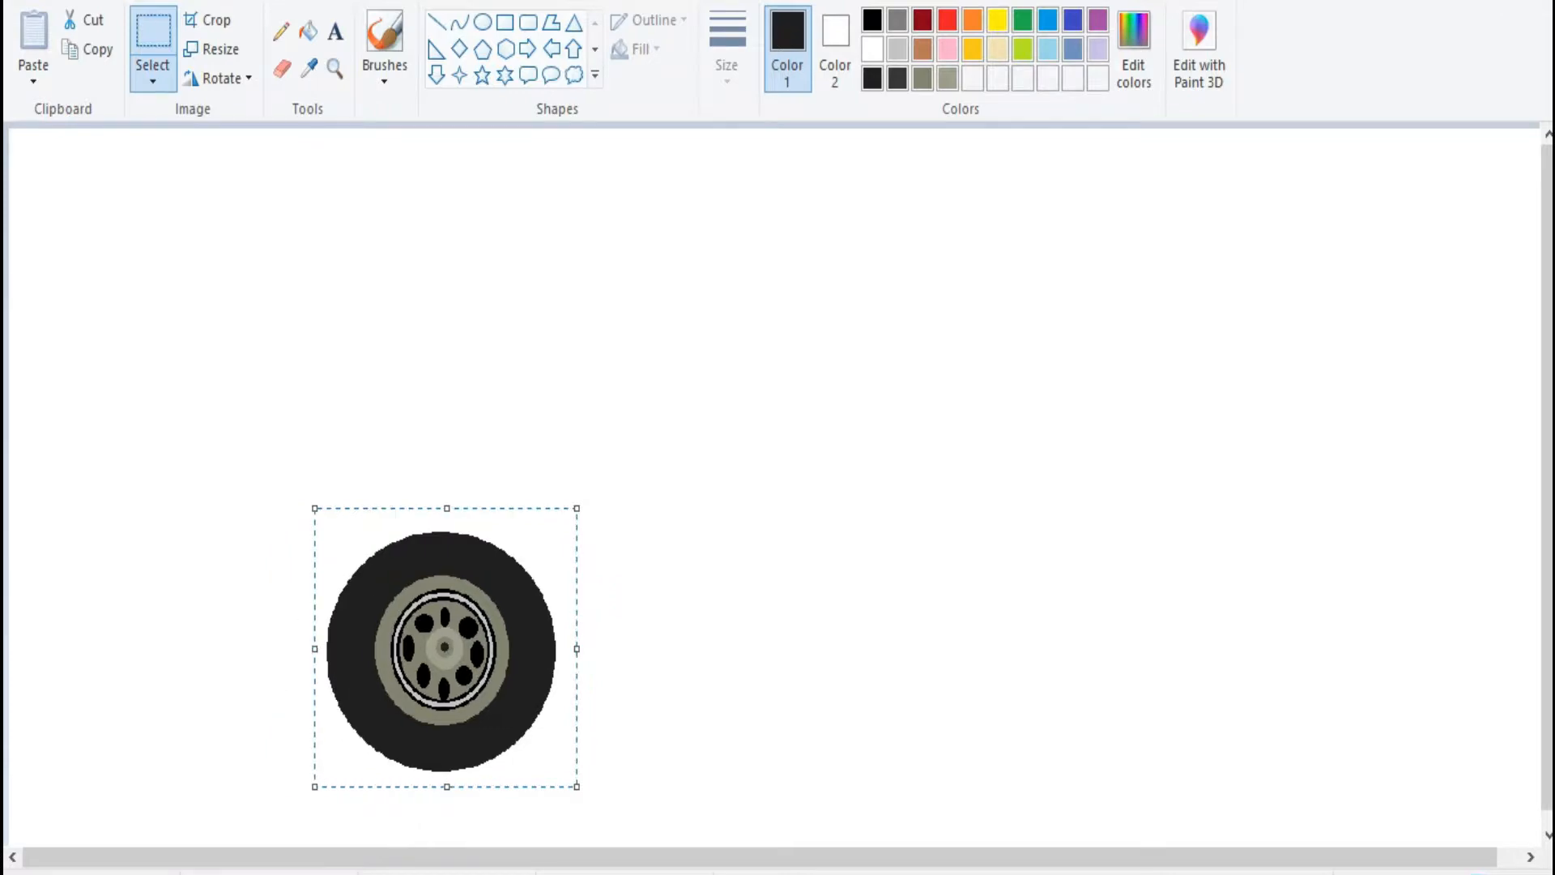
left_click_drag(444, 648, 442, 621)
left_click_drag(577, 758, 533, 722)
mouse_move(423, 606)
left_mouse_down()
mouse_move(410, 695)
mouse_move(373, 695)
mouse_move(373, 673)
left_mouse_up()
- Draw a straight black horizontal ground line under the wheel across the full width of the canvas
left_click(437, 22)
mouse_move(14, 804)
left_mouse_down()
mouse_move(840, 770)
mouse_move(1540, 814)
left_mouse_up()
left_click(871, 19)
left_click_drag(1018, 810, 925, 785)
left_click_drag(1447, 787, 1540, 789)
left_click_drag(1458, 856, 1483, 857)
left_click_drag(1515, 789, 1534, 779)
- Copy the wheel and place two duplicates side by side on the right part of the ground line
left_click(152, 32)
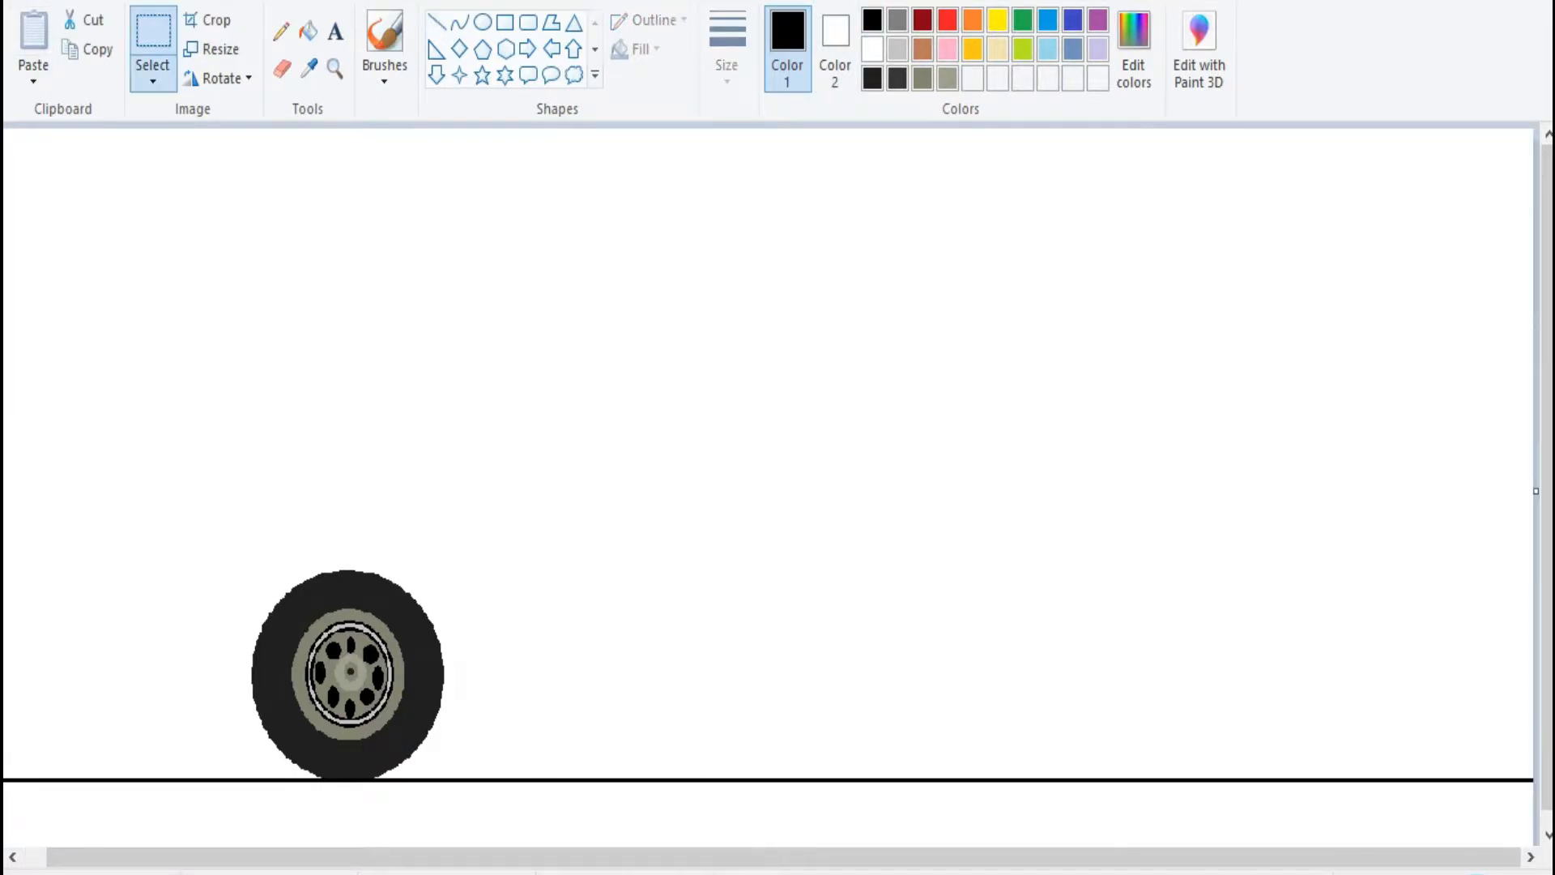
key("ctrl+c")
key("ctrl+v")
left_click_drag(108, 243, 1278, 674)
key("Escape")
left_click(33, 33)
left_click_drag(108, 243, 1061, 676)
key("Escape")
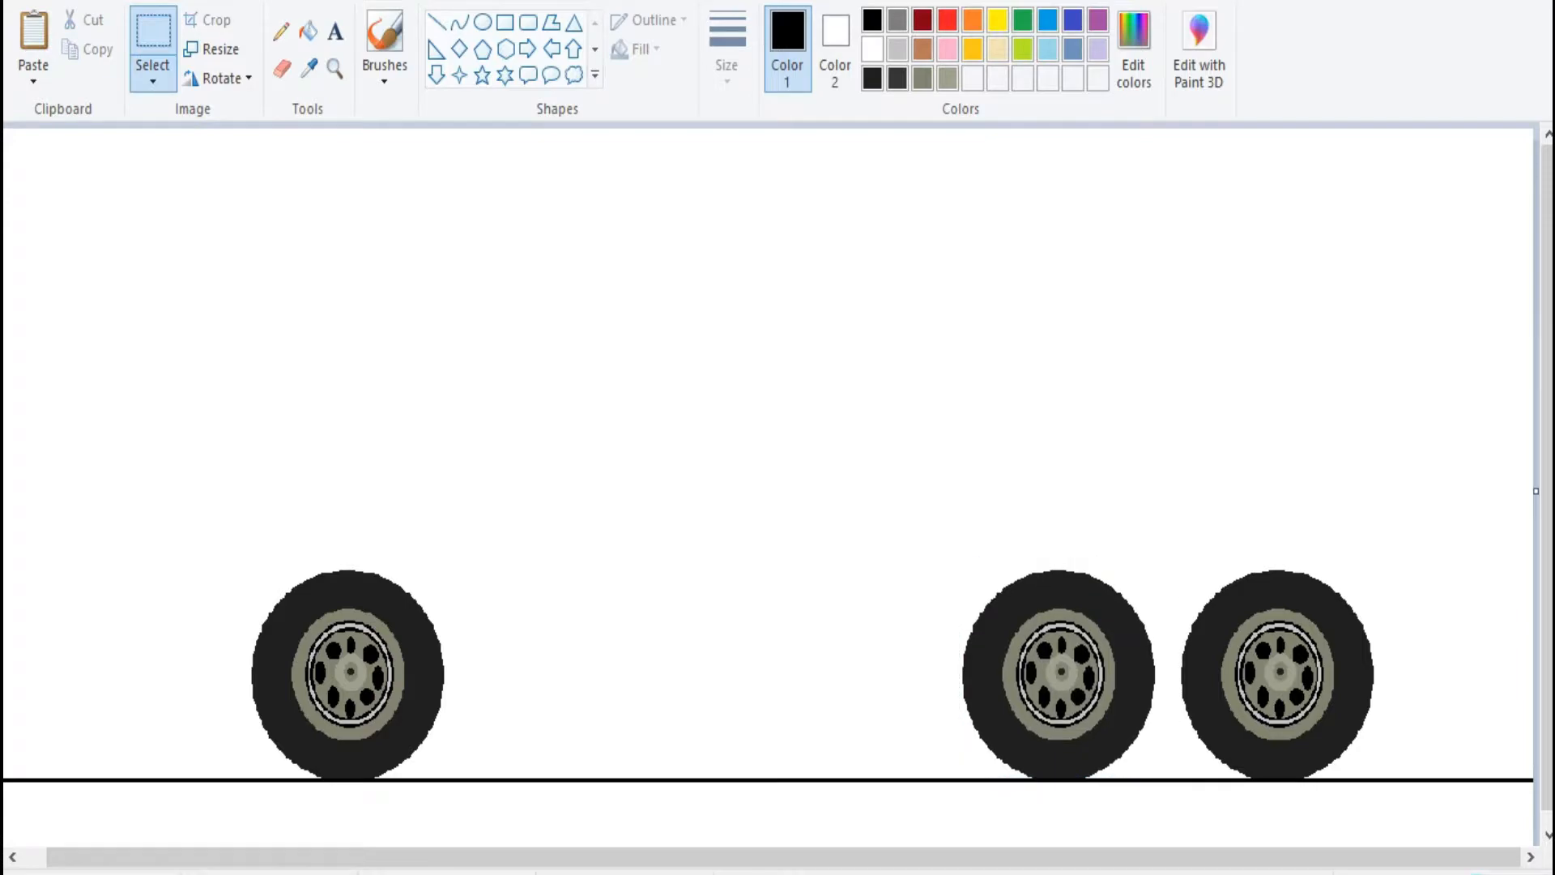
- Mix a very dark olive colour and fill the tyres of all three wheels with it
left_click(873, 78)
left_click(1133, 48)
left_click(825, 462)
left_click_drag(1024, 465, 1024, 461)
left_click(570, 611)
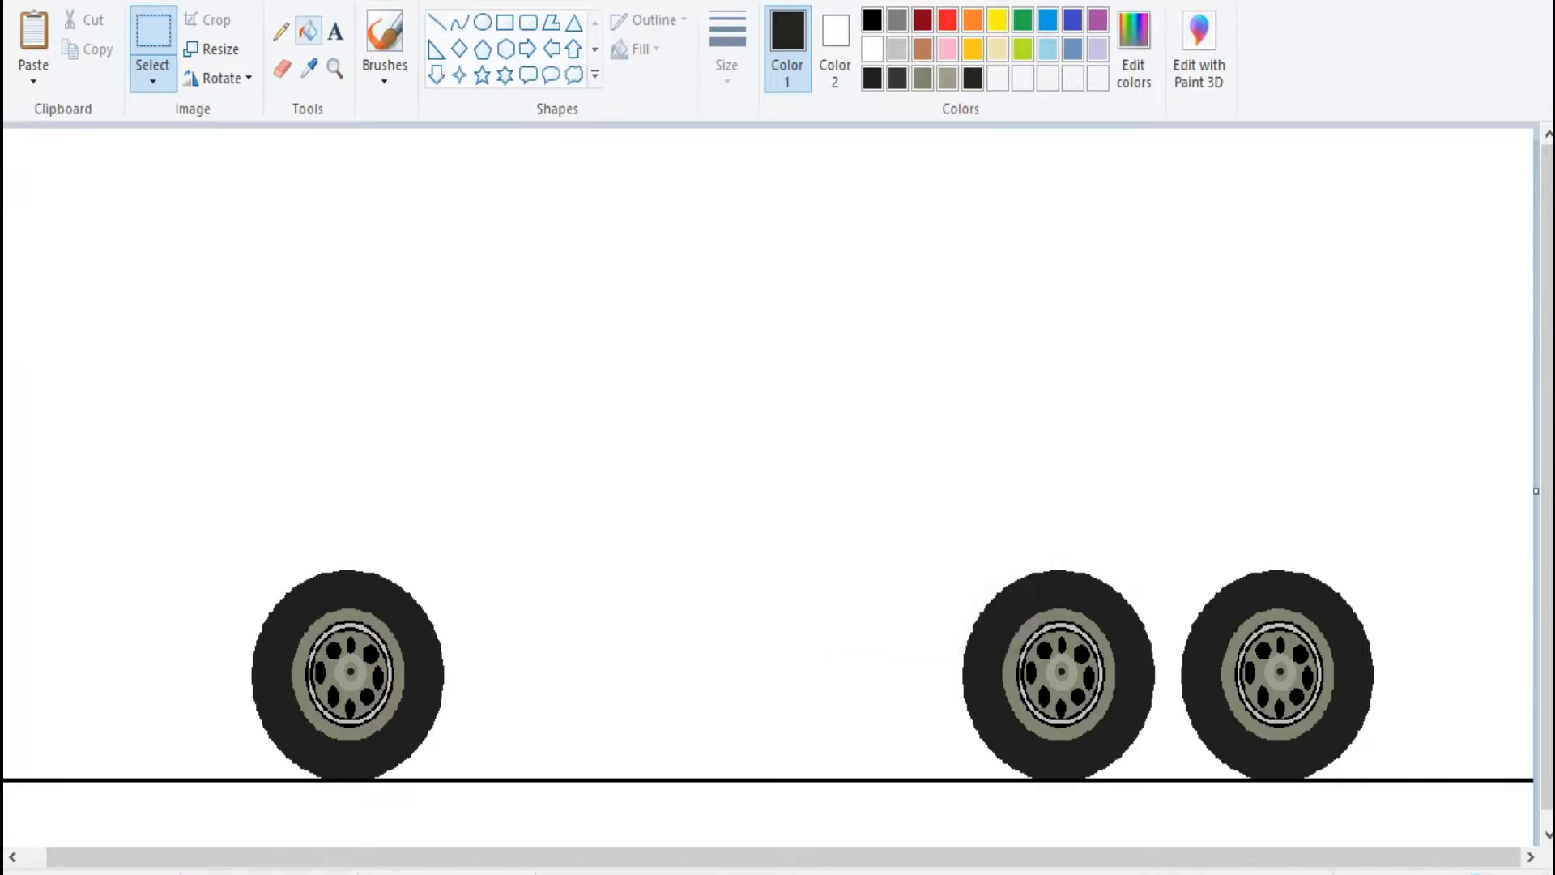
left_click(308, 32)
left_click(349, 592)
left_click(1058, 592)
left_click(1277, 591)
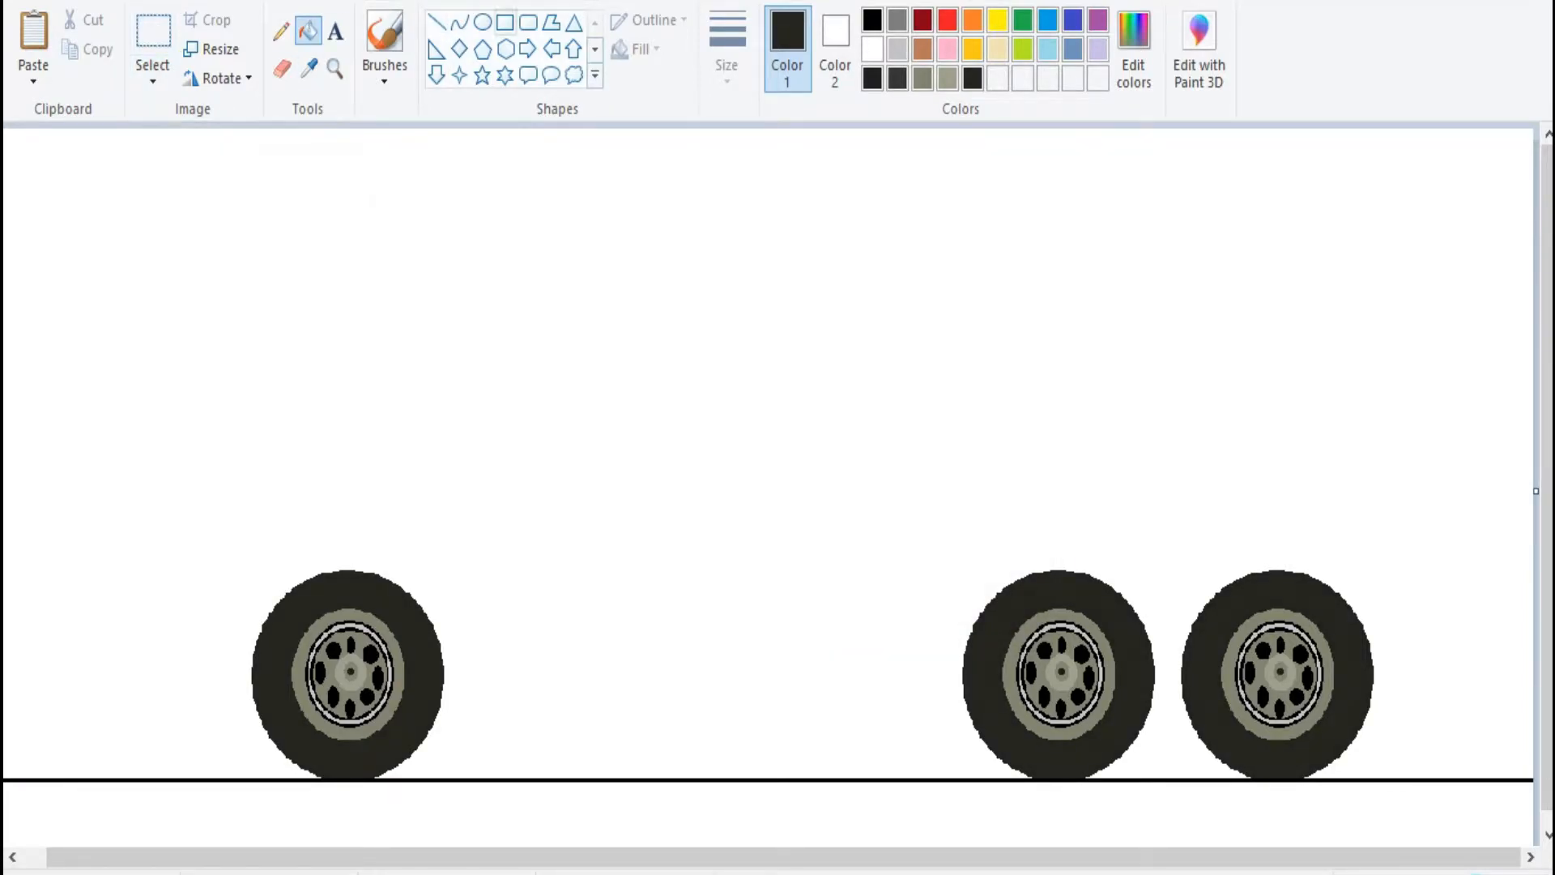
- Draw a black horizontal chassis line along the tops of the wheels, extending past the first and last wheels
left_click(505, 23)
left_click(437, 22)
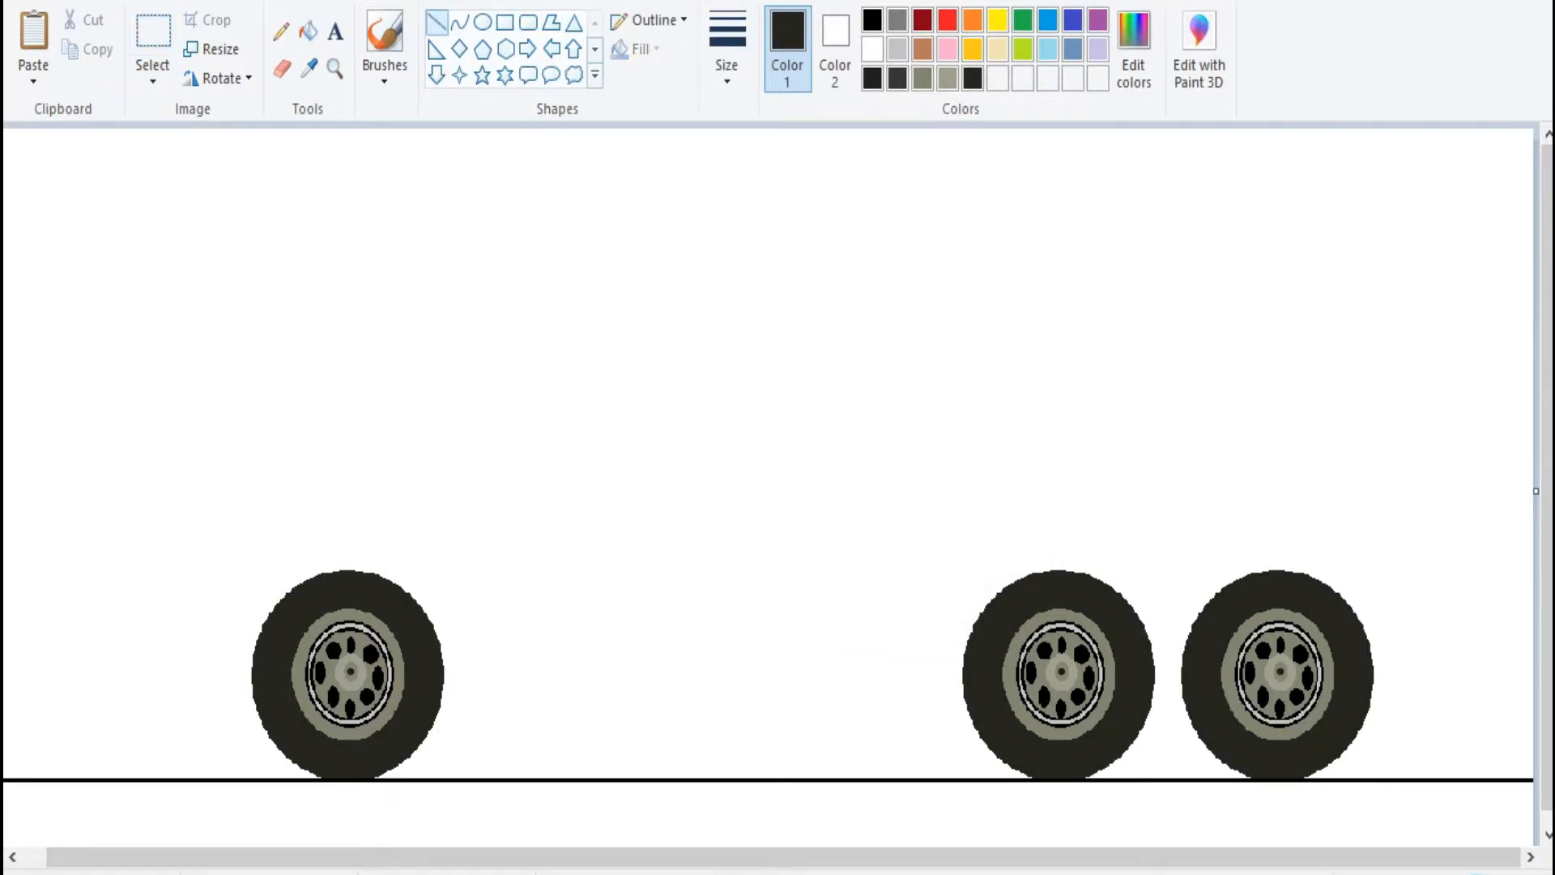
left_click_drag(201, 578, 1458, 575)
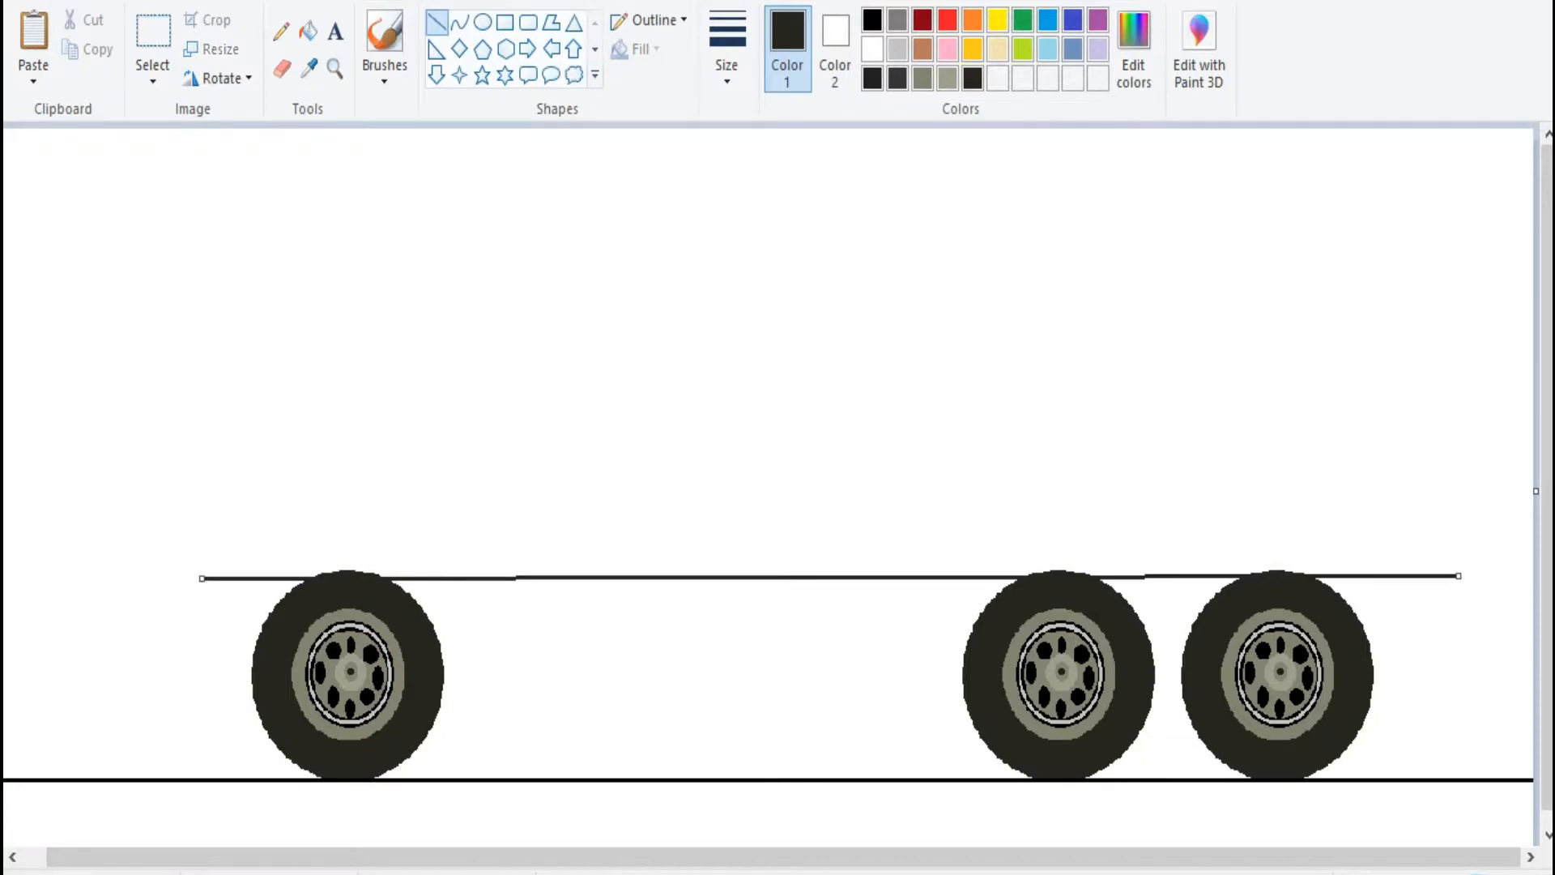
left_click(872, 20)
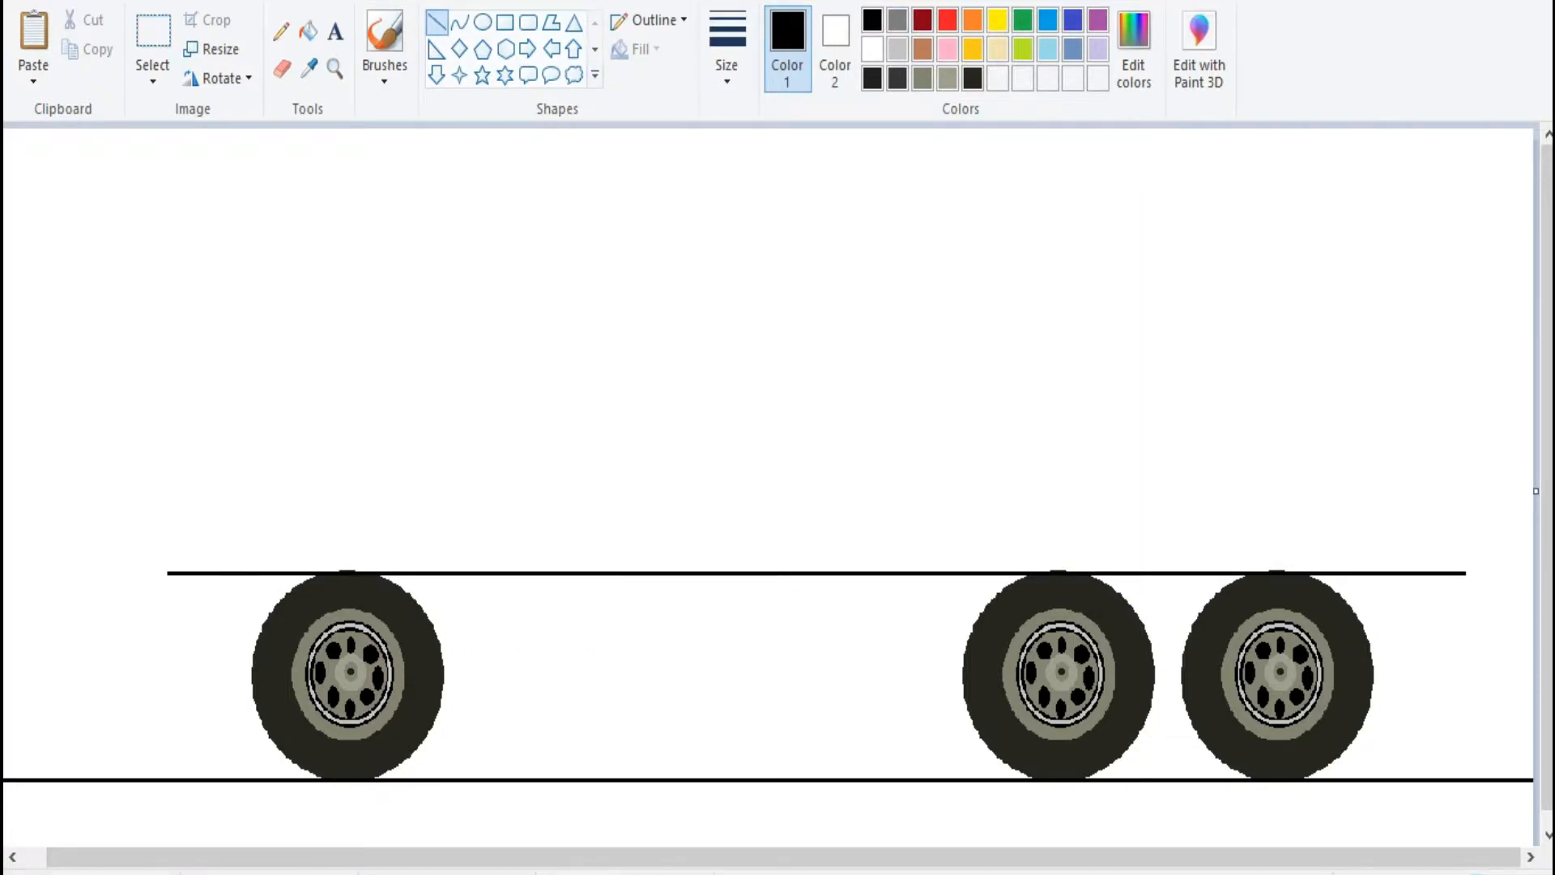
- Draw the chassis' lower edge in segments between the wheels and close its rear end with a vertical line
left_click_drag(269, 615, 166, 616)
left_click_drag(438, 616, 979, 617)
left_click_drag(1140, 622, 1191, 622)
key("ctrl+z")
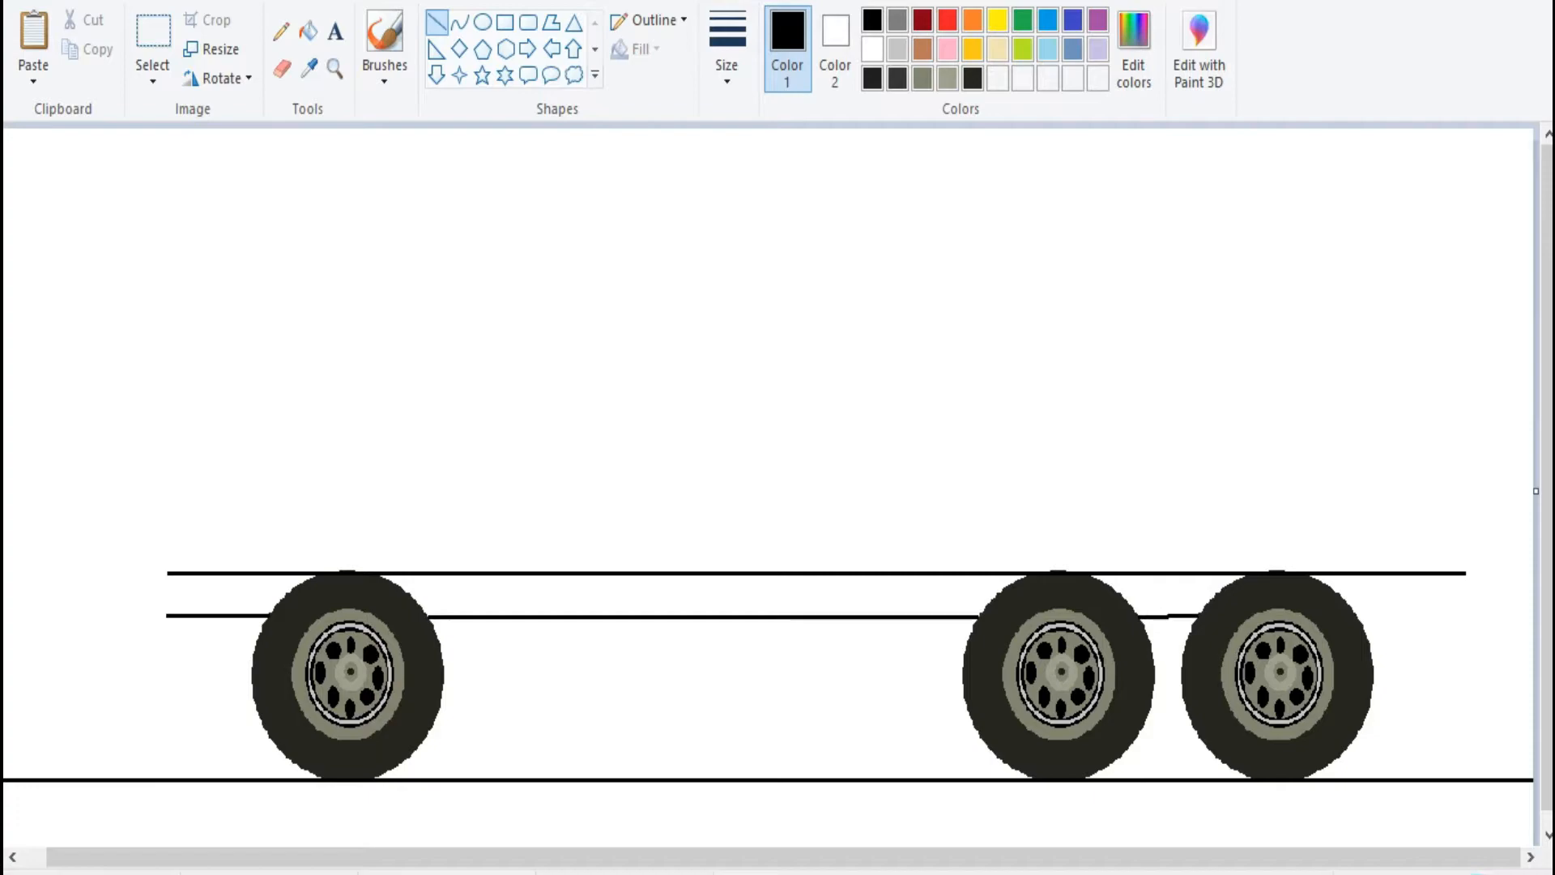
mouse_move(1361, 618)
left_mouse_down()
mouse_move(1484, 619)
mouse_move(1358, 618)
left_mouse_up()
left_click_drag(1482, 618, 1459, 618)
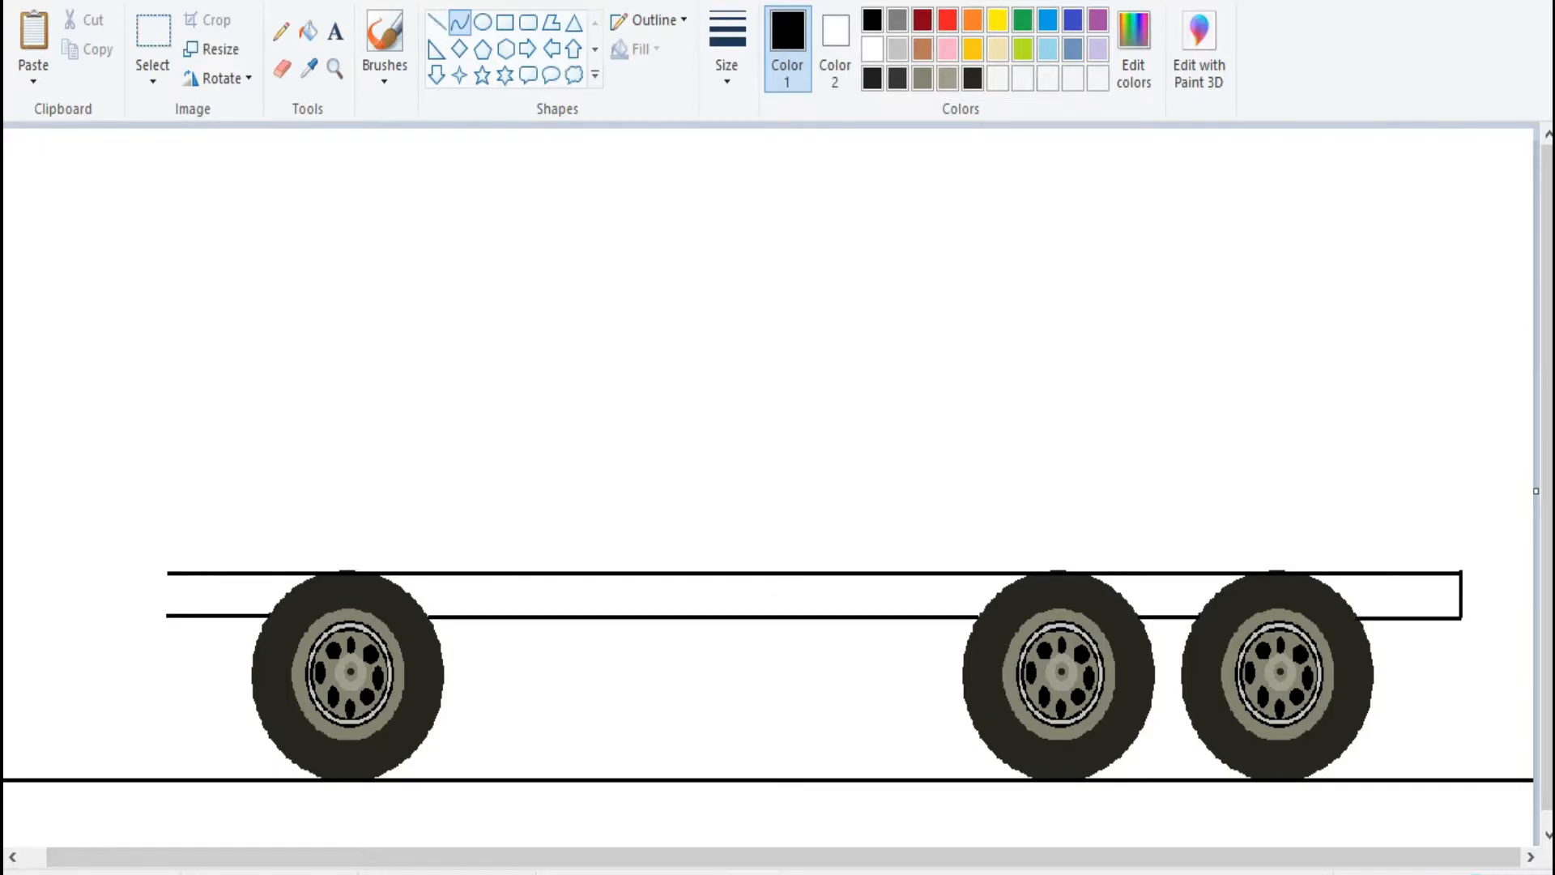
- Draw the lower front of the cab as a slightly bulging curve rising from the chassis
left_click_drag(226, 572, 235, 435)
left_click_drag(230, 502, 212, 502)
left_click(212, 502)
left_click_drag(213, 434, 214, 394)
key("Escape")
- Draw the sloping windshield edge and rounded roof of the cab as one curve
left_click(282, 69)
left_click(459, 21)
left_click_drag(247, 399, 550, 178)
mouse_move(365, 272)
left_mouse_down()
mouse_move(303, 207)
mouse_move(347, 168)
left_mouse_up()
key("Escape")
- Draw the cab's back edge down to the chassis as a curve with a rounded upper corner
left_click_drag(550, 178, 552, 570)
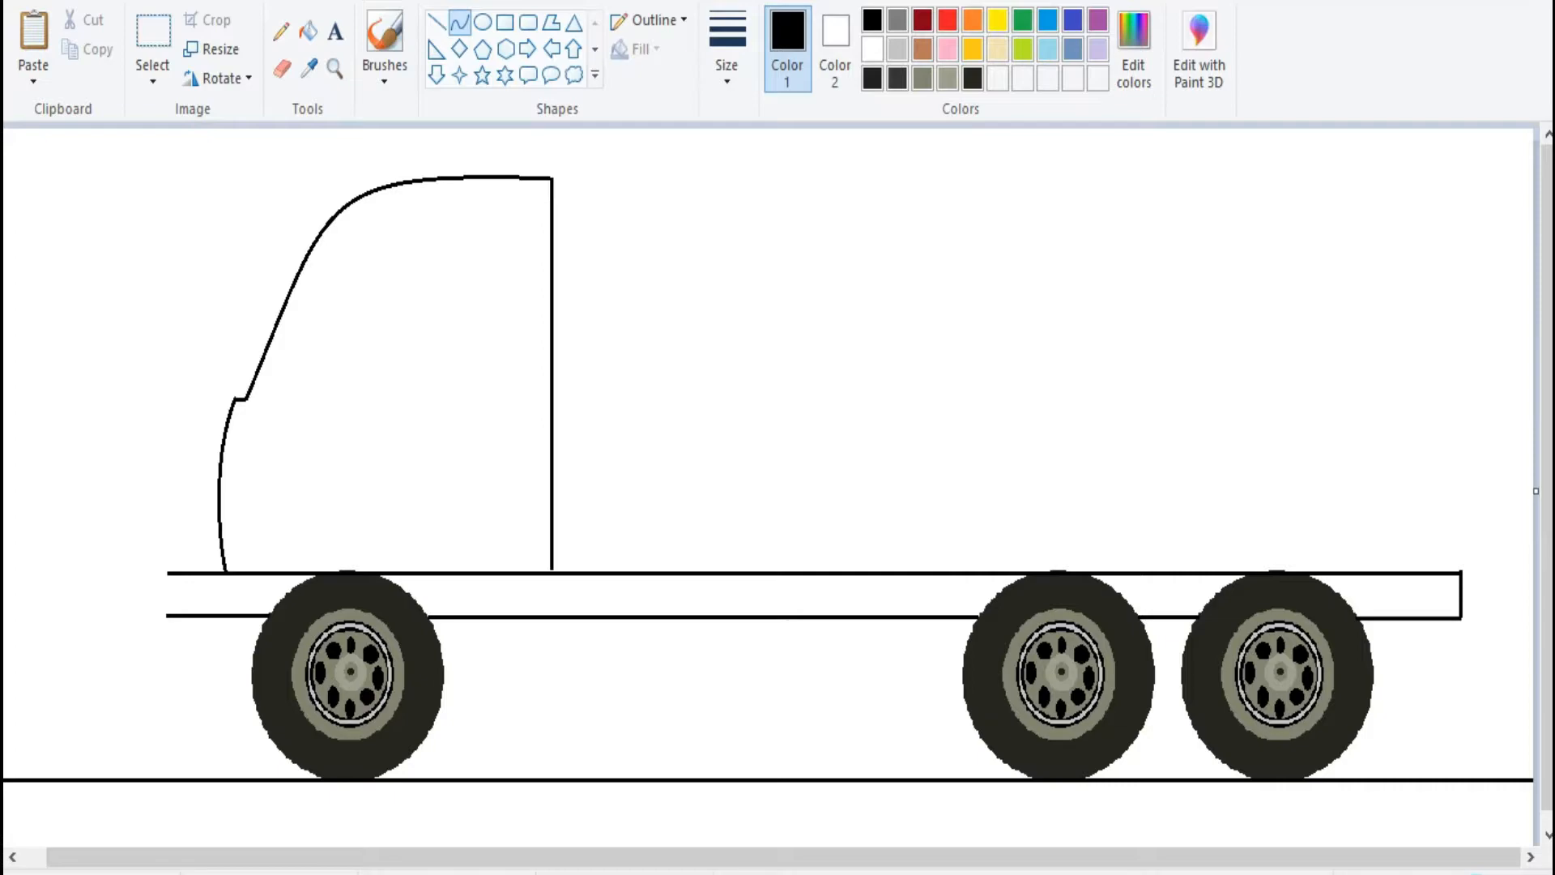
left_click_drag(559, 213, 572, 177)
left_click(580, 174)
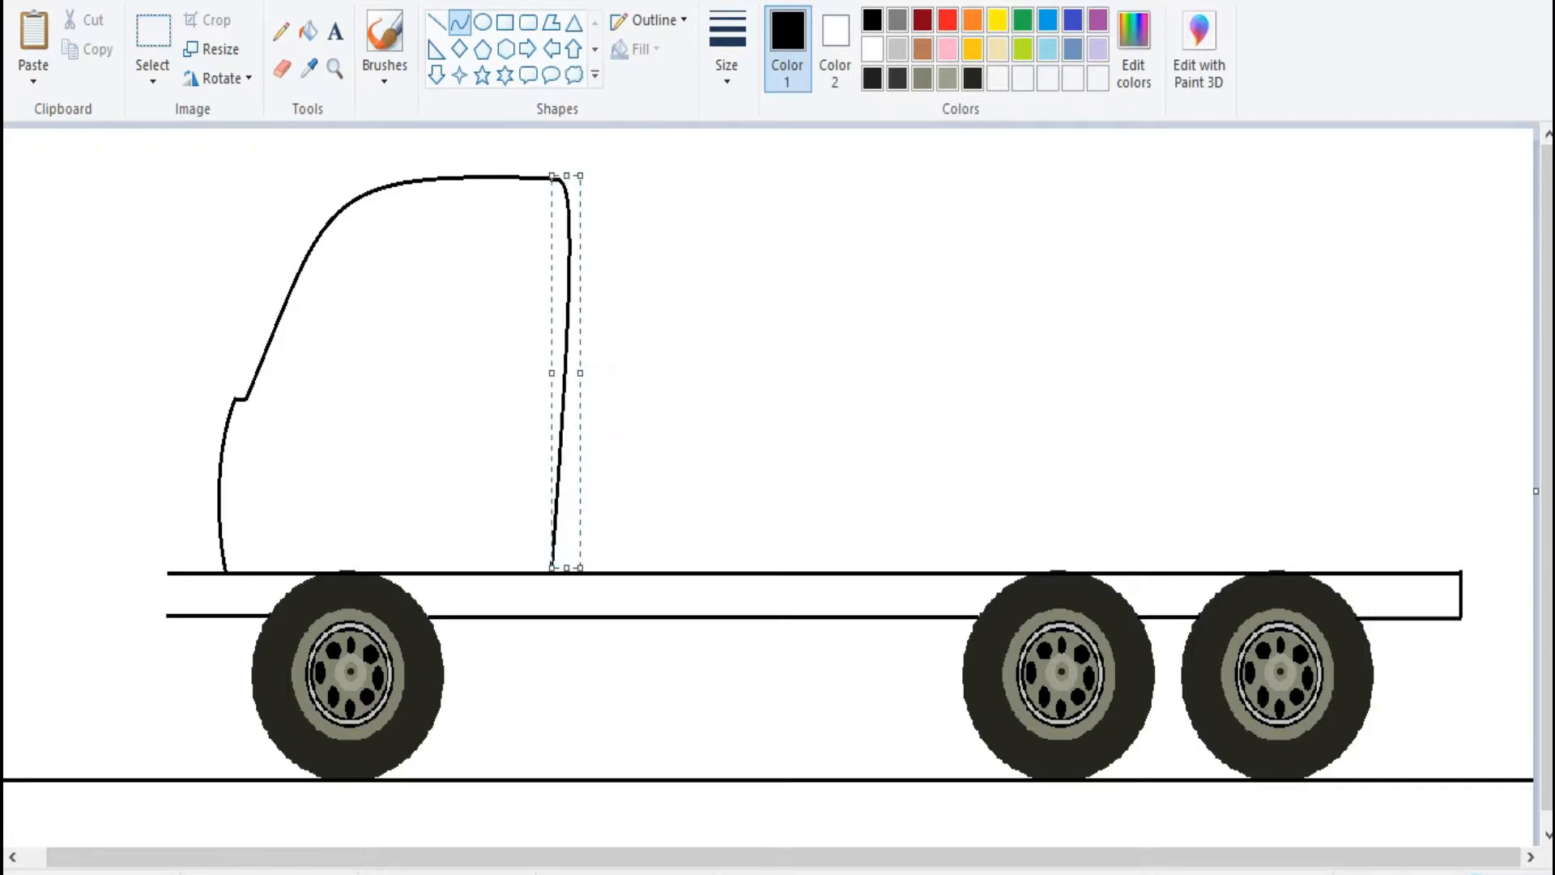
key("Escape")
- Erase the part of the upper chassis line that runs beneath the cab
left_click(282, 69)
left_click_drag(232, 573, 284, 573)
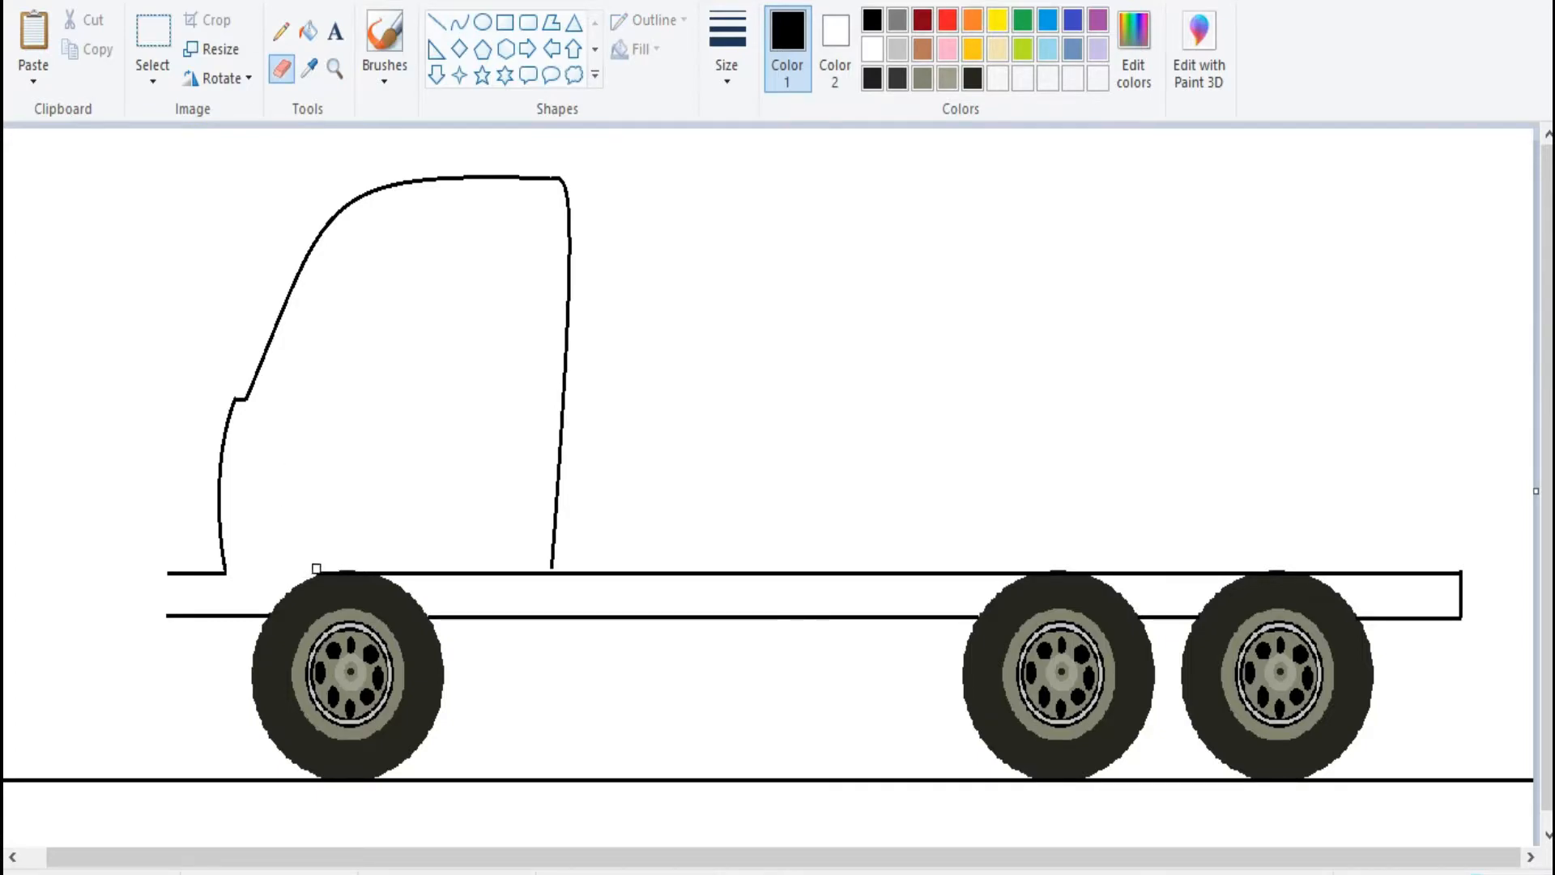
left_click_drag(419, 573, 518, 573)
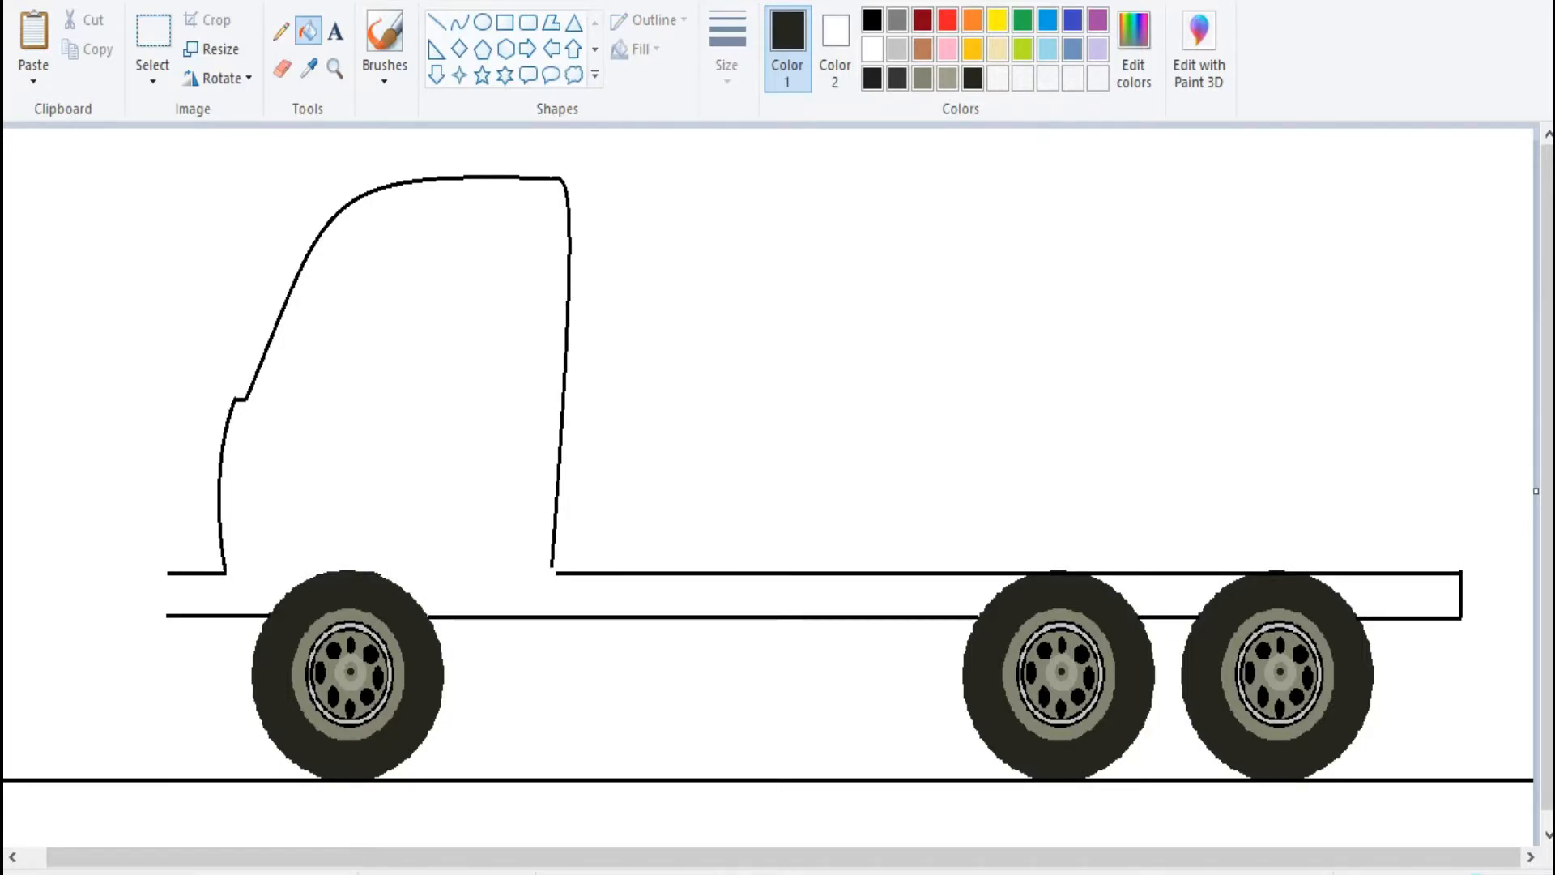
- Draw the inner edge of the front wheel arch with two black curves meeting above the tyre
left_click(460, 22)
left_click(872, 20)
left_click_drag(242, 669, 367, 545)
mouse_move(304, 608)
left_mouse_down()
mouse_move(267, 567)
mouse_move(293, 533)
left_mouse_up()
left_click(477, 661)
left_click_drag(477, 661, 369, 545)
left_click_drag(417, 595, 443, 549)
- Draw the outer edge of the front wheel arch with two curves parallel to the inner edge
left_click_drag(231, 671, 361, 528)
mouse_move(296, 600)
left_mouse_down()
mouse_move(268, 550)
mouse_move(278, 538)
left_mouse_up()
left_click_drag(495, 661, 361, 528)
left_click_drag(427, 594, 445, 535)
- Erase the chassis lines crossing the wheel arch band and close the band's lower ends with small curves
left_click(282, 69)
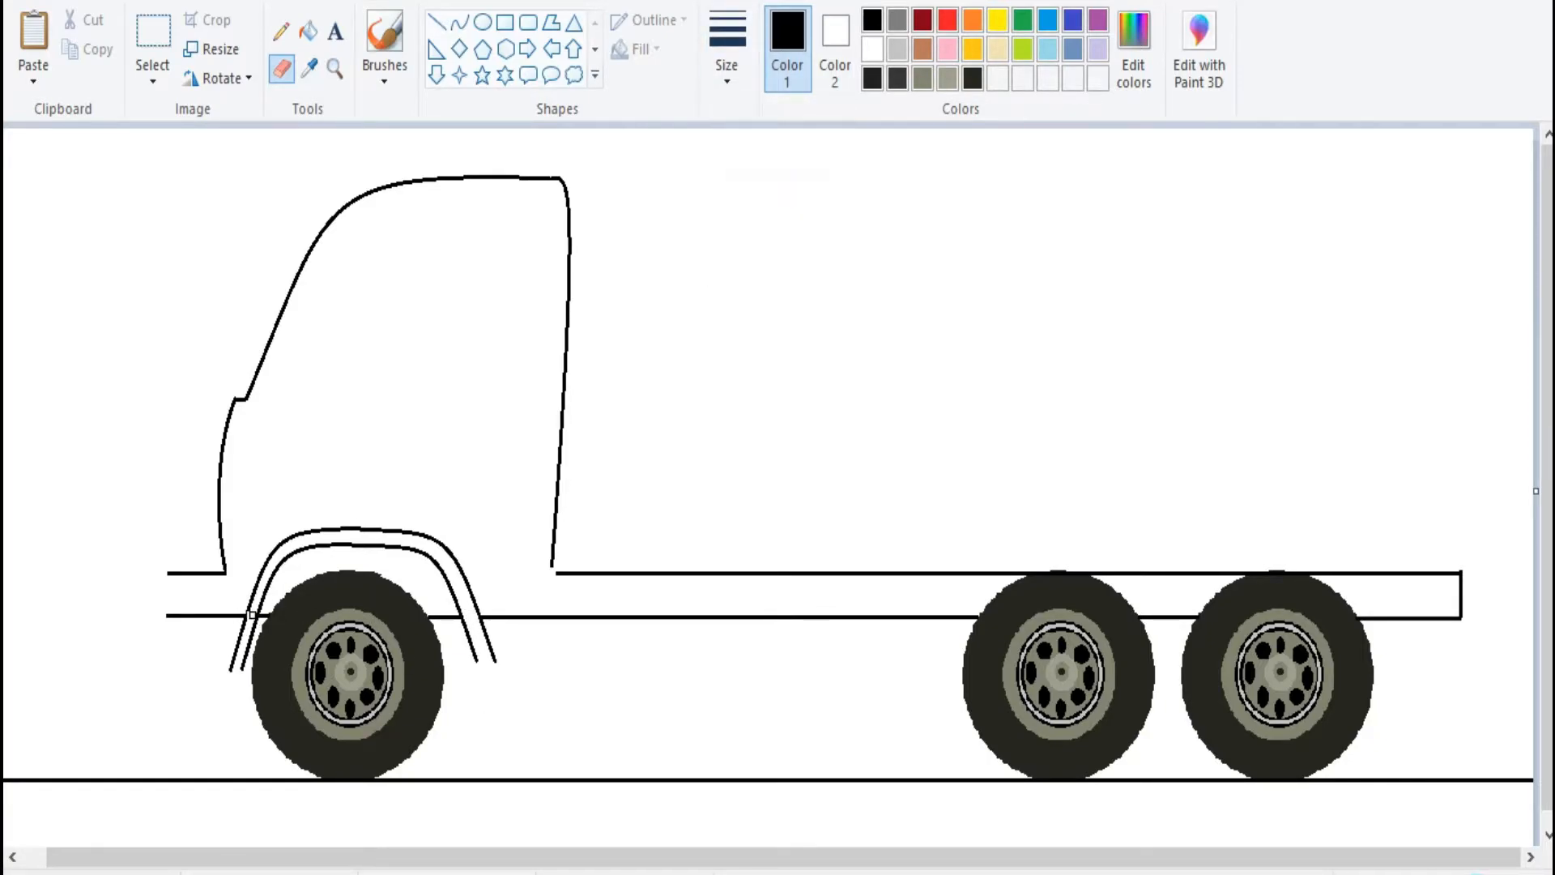
left_click(726, 69)
left_click(781, 228)
left_click(459, 22)
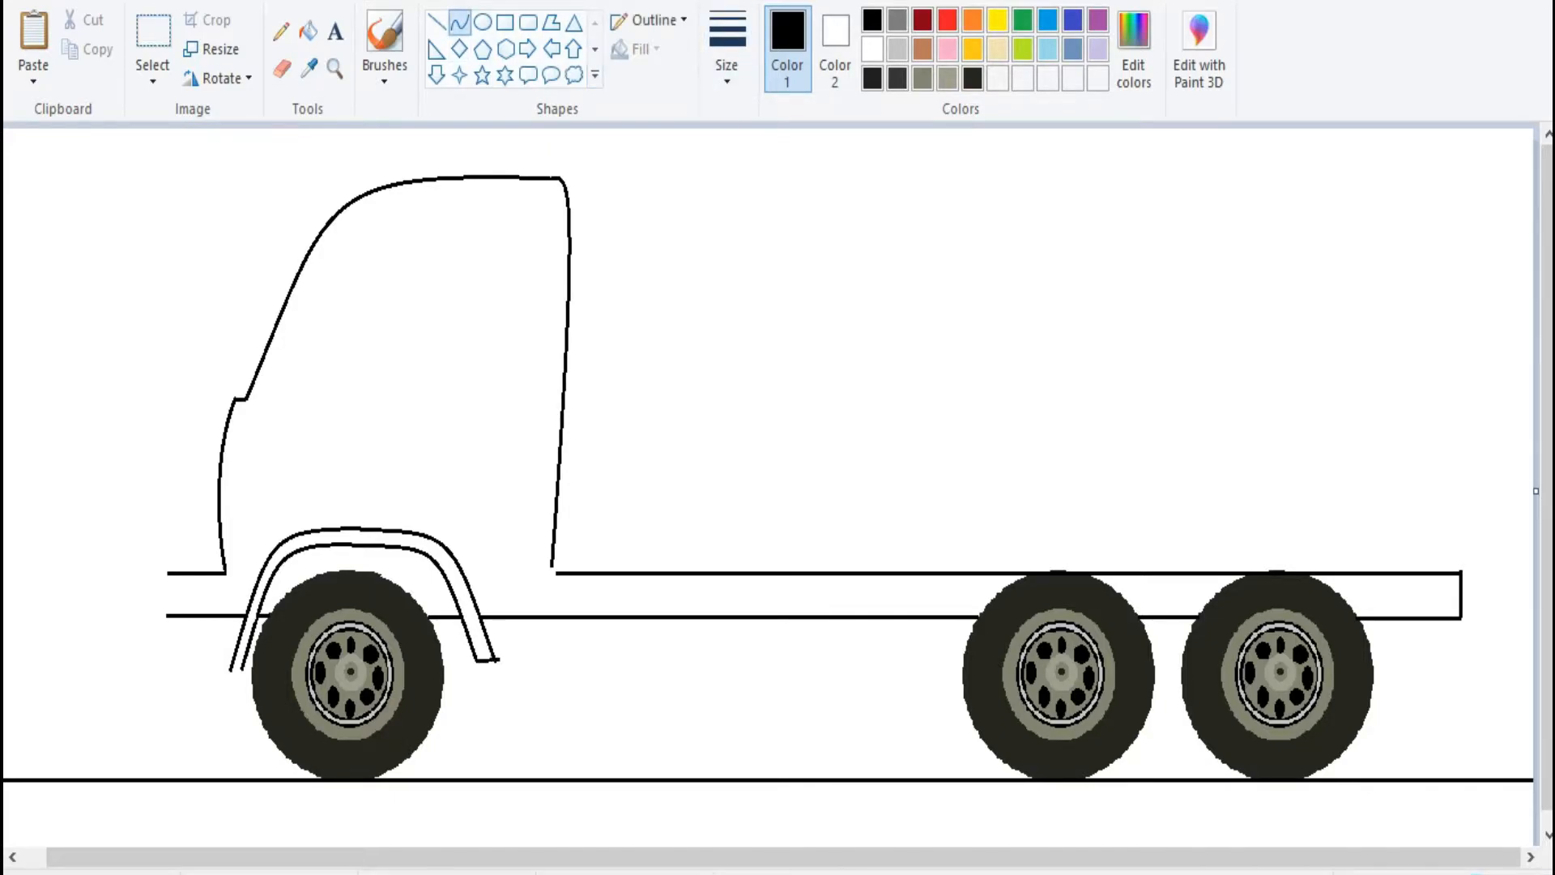
left_click(282, 69)
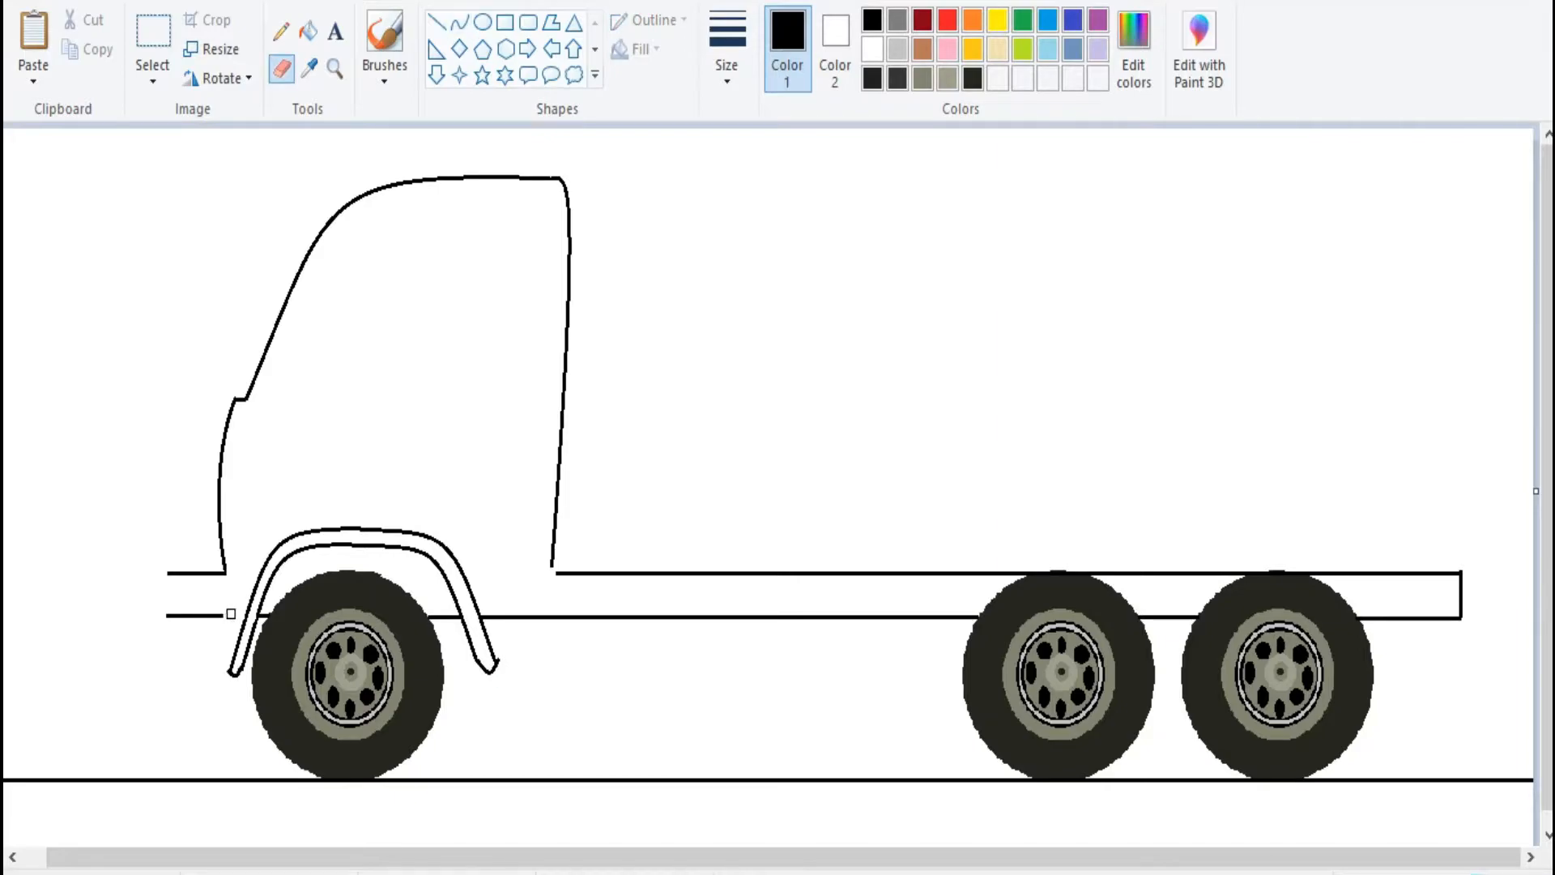
- Draw the bumper's curved rear edge from the cab's lower front corner down along the wheel arch
left_click(459, 22)
mouse_move(225, 573)
left_mouse_down()
mouse_move(226, 639)
mouse_move(247, 574)
left_mouse_up()
key("Escape")
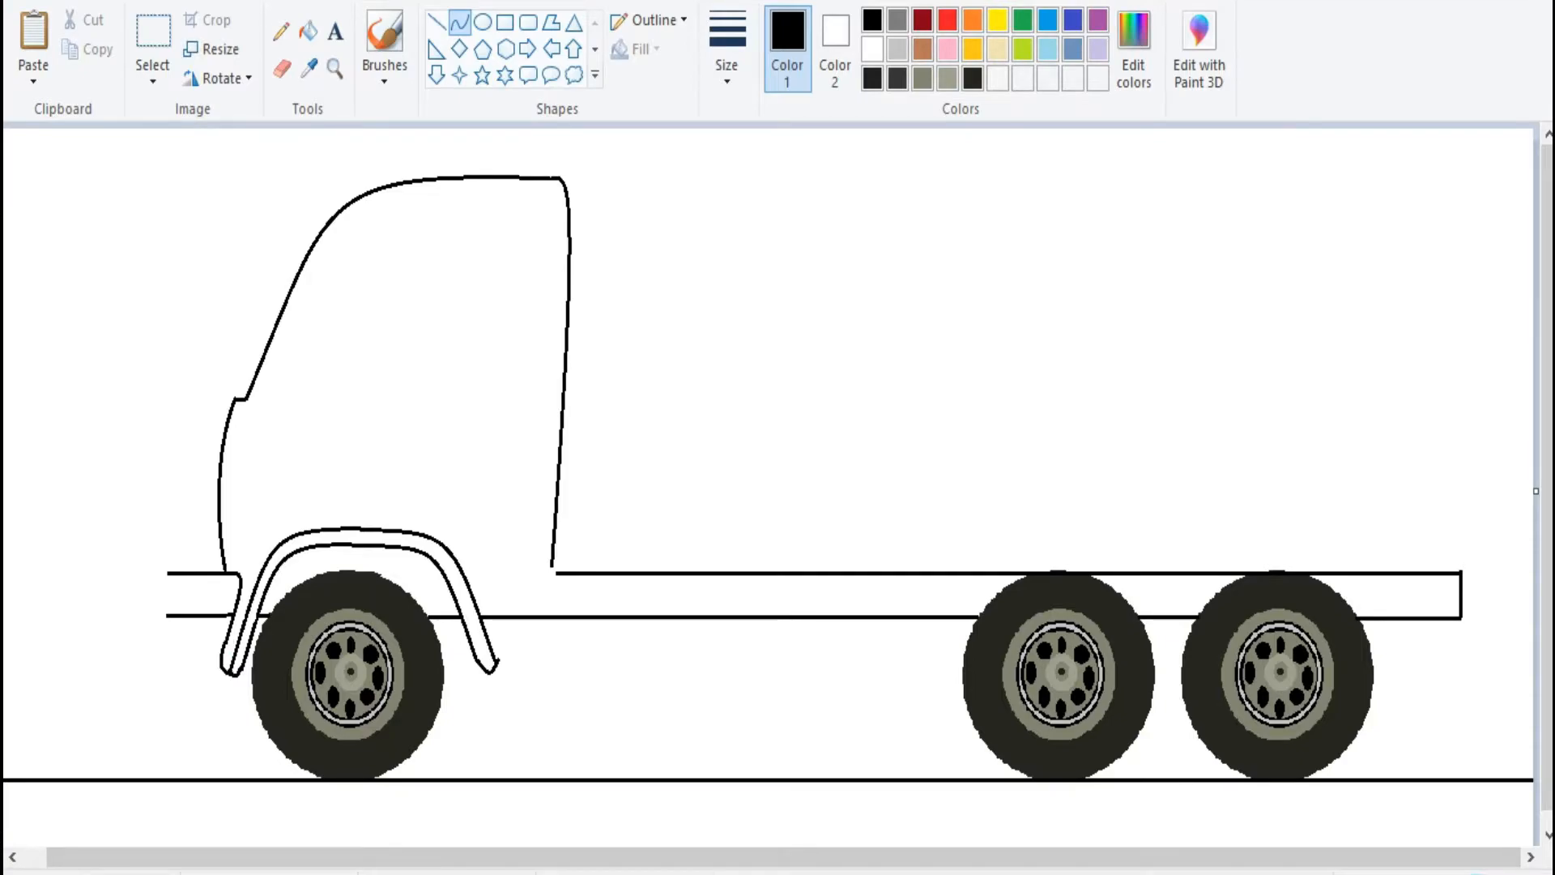
- Erase the excess chassis lines ahead of the cab and outline the front bumper with short curves
left_click(282, 69)
mouse_move(183, 553)
left_mouse_down()
mouse_move(169, 629)
mouse_move(199, 583)
left_mouse_up()
left_click(459, 22)
left_click(282, 69)
left_click(460, 22)
left_click_drag(207, 589, 207, 615)
- Draw the windshield's inner edge as a curve parallel to the cab front and close its lower end
left_click_drag(270, 403, 352, 223)
left_click_drag(310, 314, 293, 302)
left_click(460, 22)
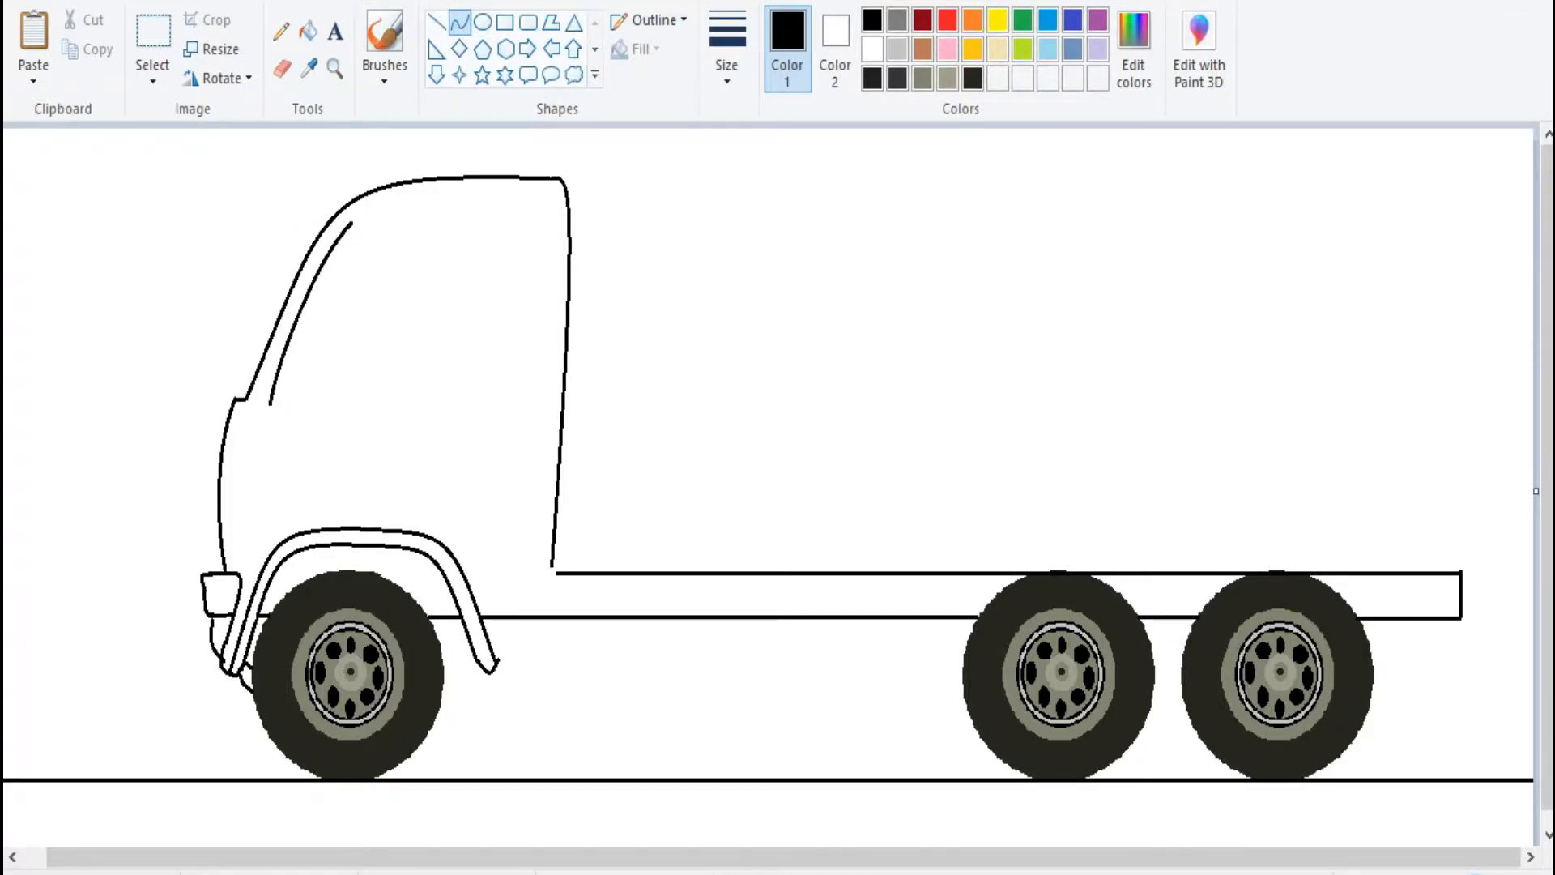
left_click_drag(252, 400, 248, 398)
left_click_drag(259, 401, 263, 414)
- Outline the cab's side window with straight upper and rear edges and a slanted lower edge with a rounded front corner
mouse_move(368, 223)
left_mouse_down()
mouse_move(529, 225)
mouse_move(493, 346)
mouse_move(507, 419)
mouse_move(512, 376)
left_mouse_up()
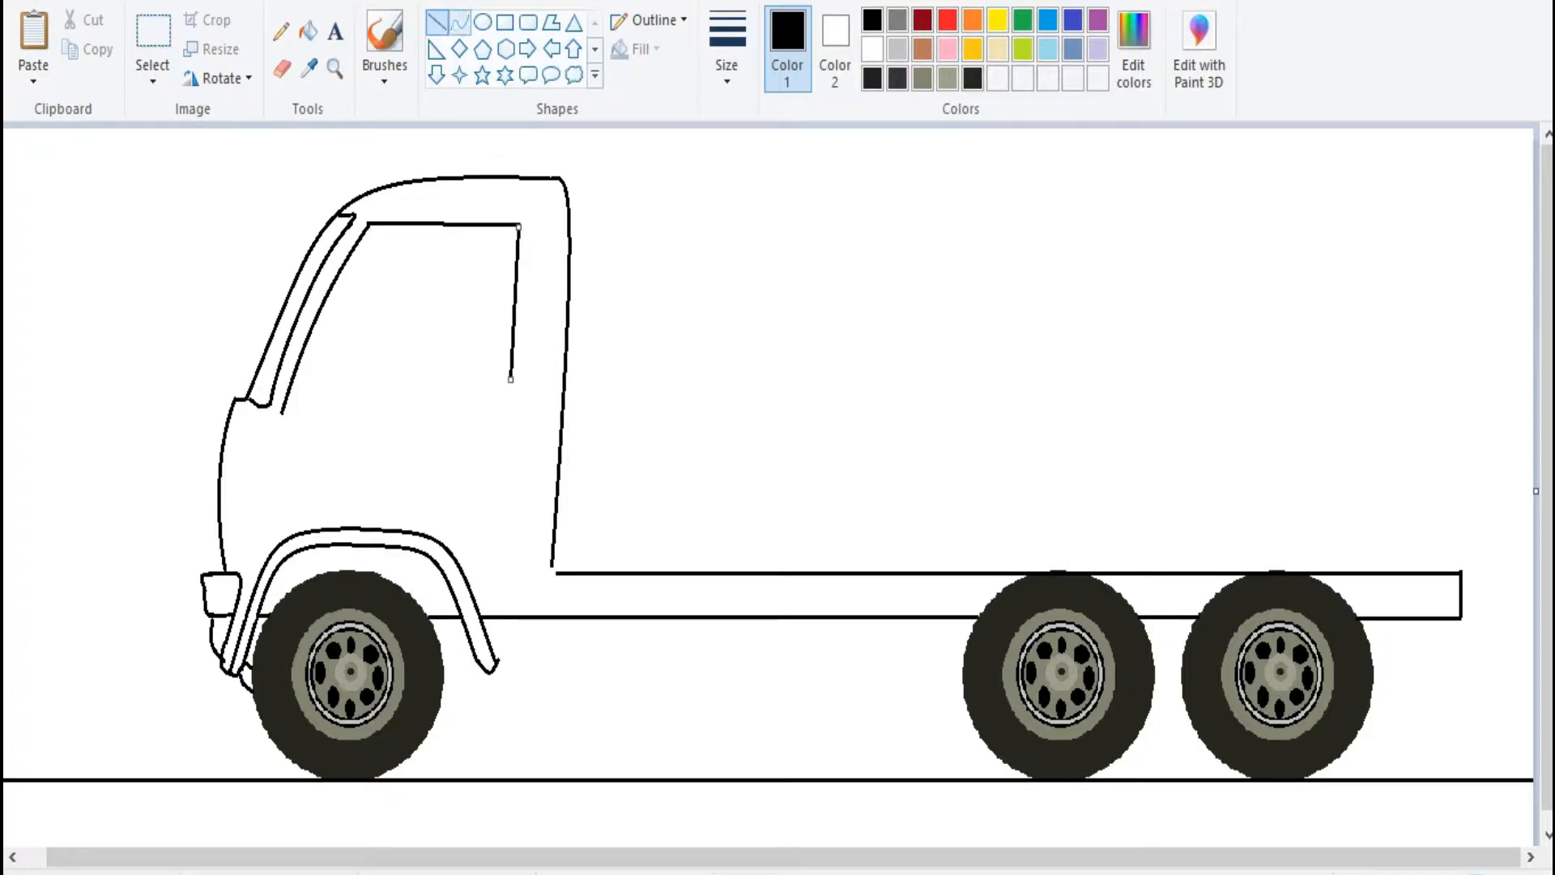
left_click(459, 22)
left_click_drag(281, 411, 510, 380)
left_click_drag(301, 409, 277, 433)
- Divide the side window with a thick black vertical bar
left_click(436, 22)
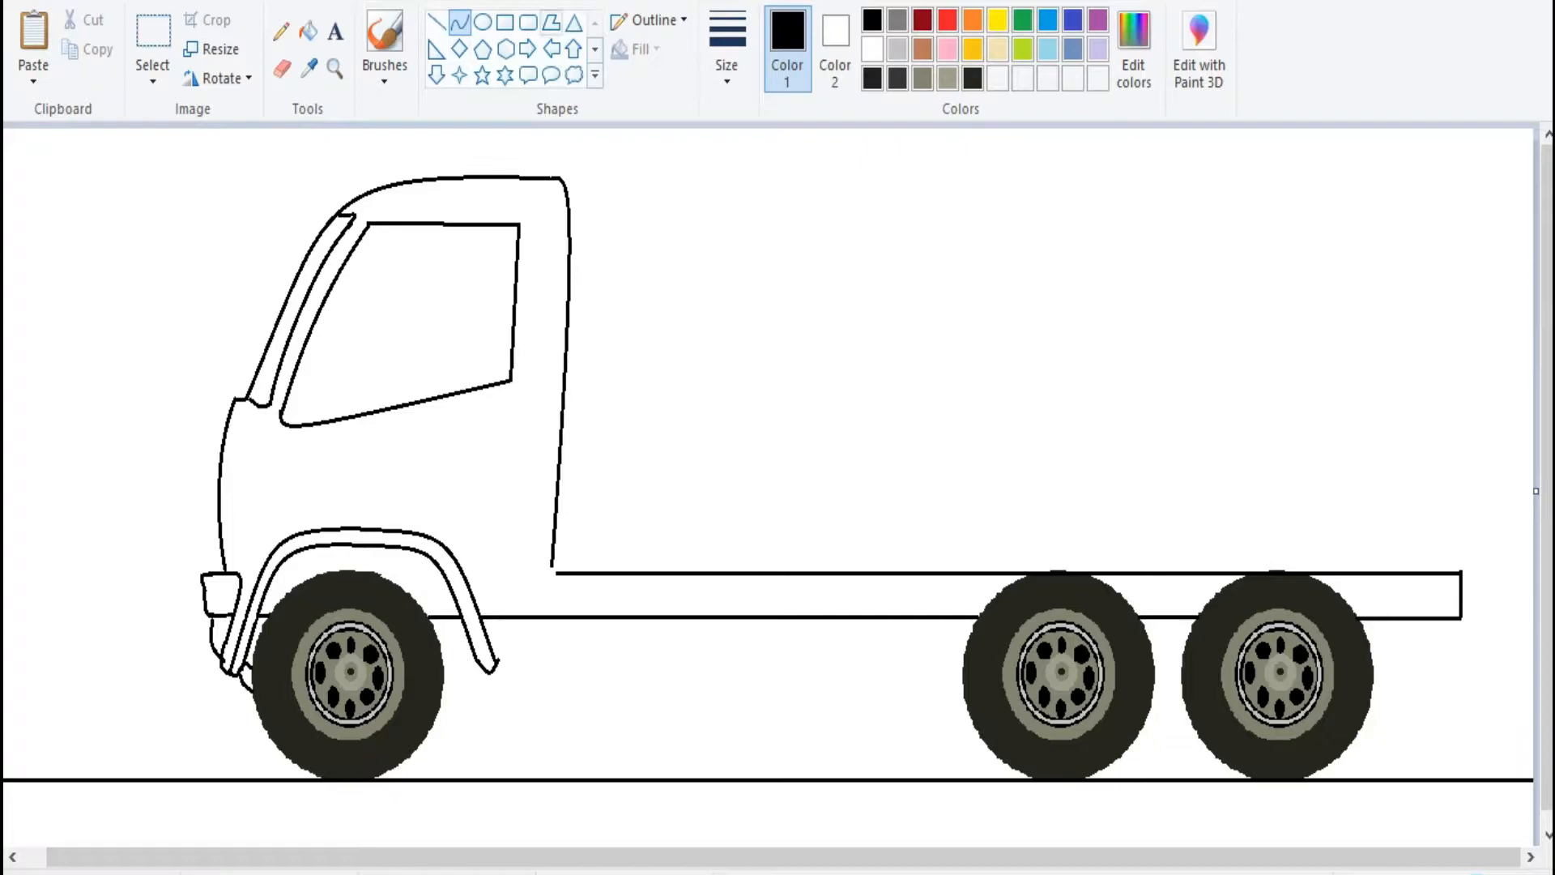
left_click(727, 49)
left_click(778, 274)
left_click_drag(412, 225, 411, 403)
left_click_drag(412, 316, 394, 316)
key("Escape")
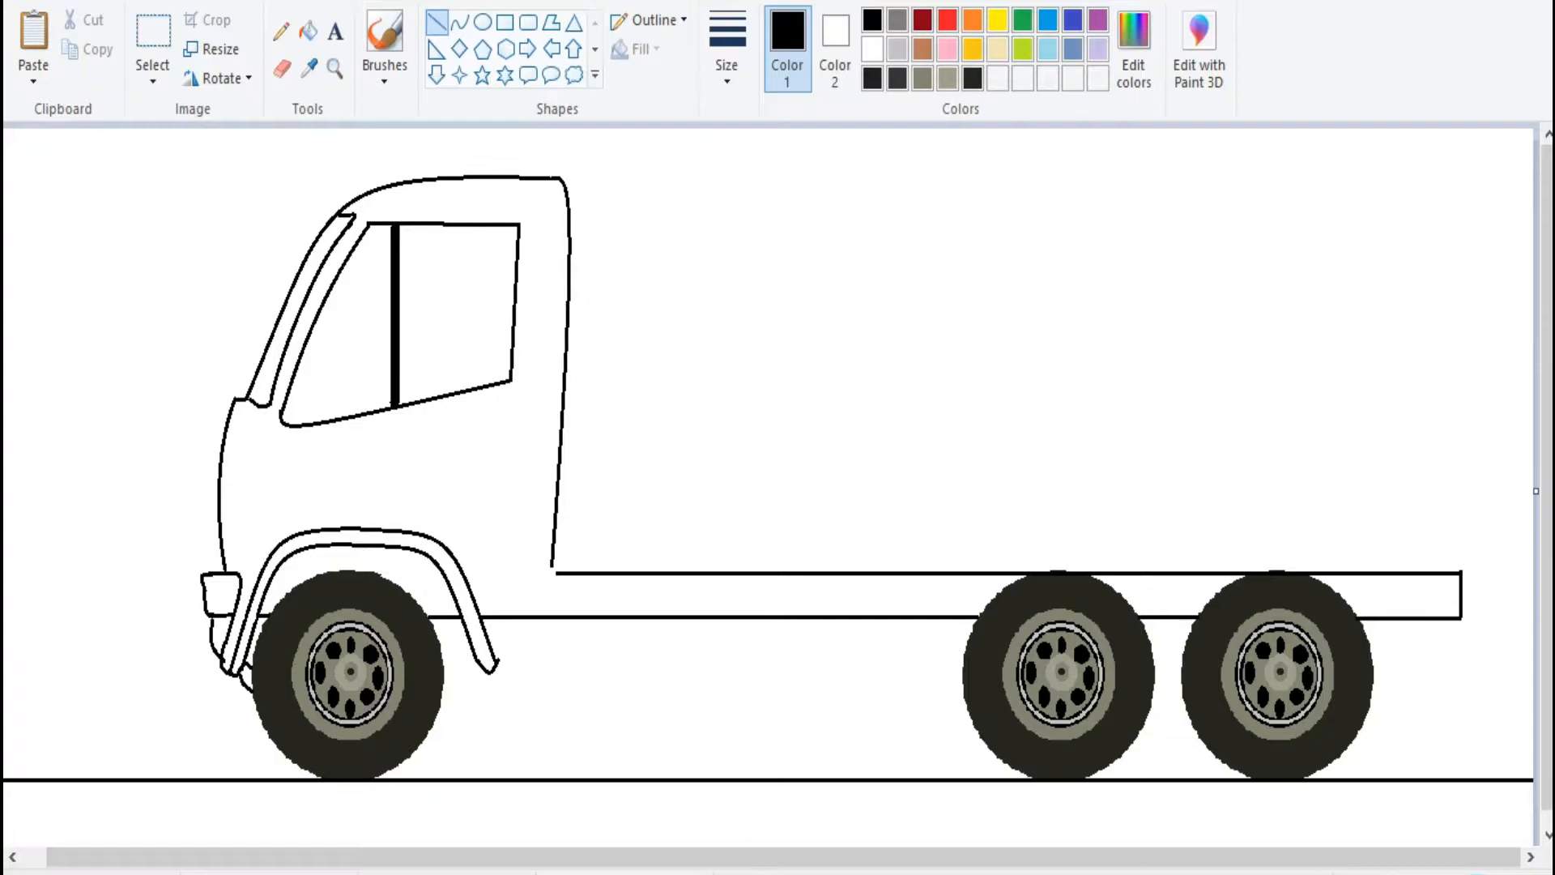
- Draw a second outline around the cab's side window: parallel rear line extended downward, thicker upper edge, and curved front line
mouse_move(527, 223)
left_mouse_down()
mouse_move(512, 574)
mouse_move(511, 512)
left_mouse_up()
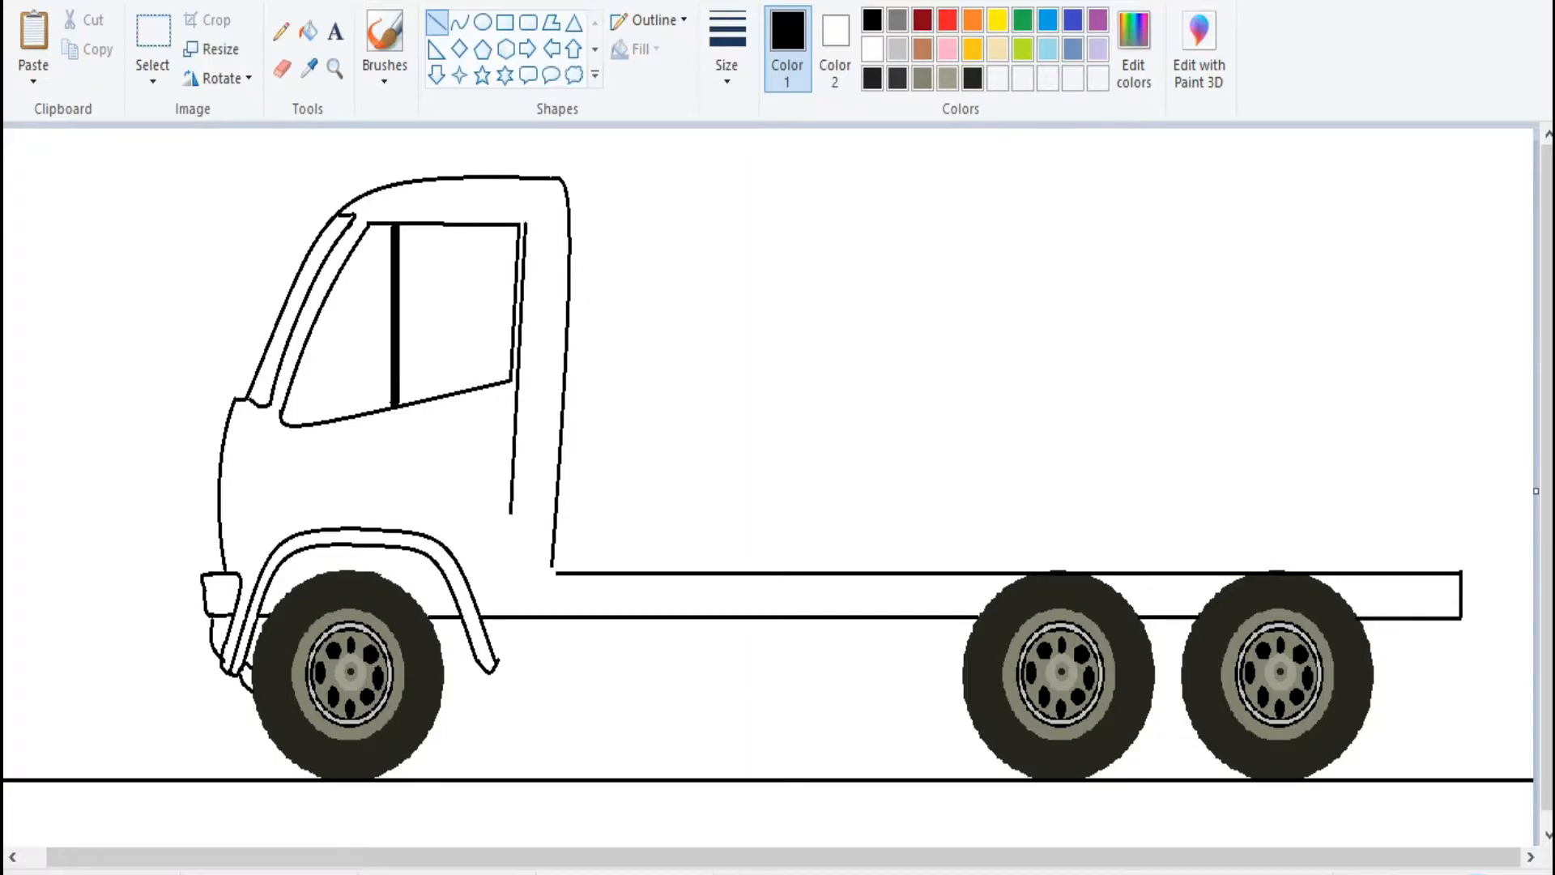
left_click_drag(368, 223, 528, 226)
mouse_move(447, 225)
left_mouse_down()
mouse_move(293, 345)
mouse_move(276, 417)
left_mouse_up()
left_click(460, 22)
left_click_drag(320, 316, 318, 318)
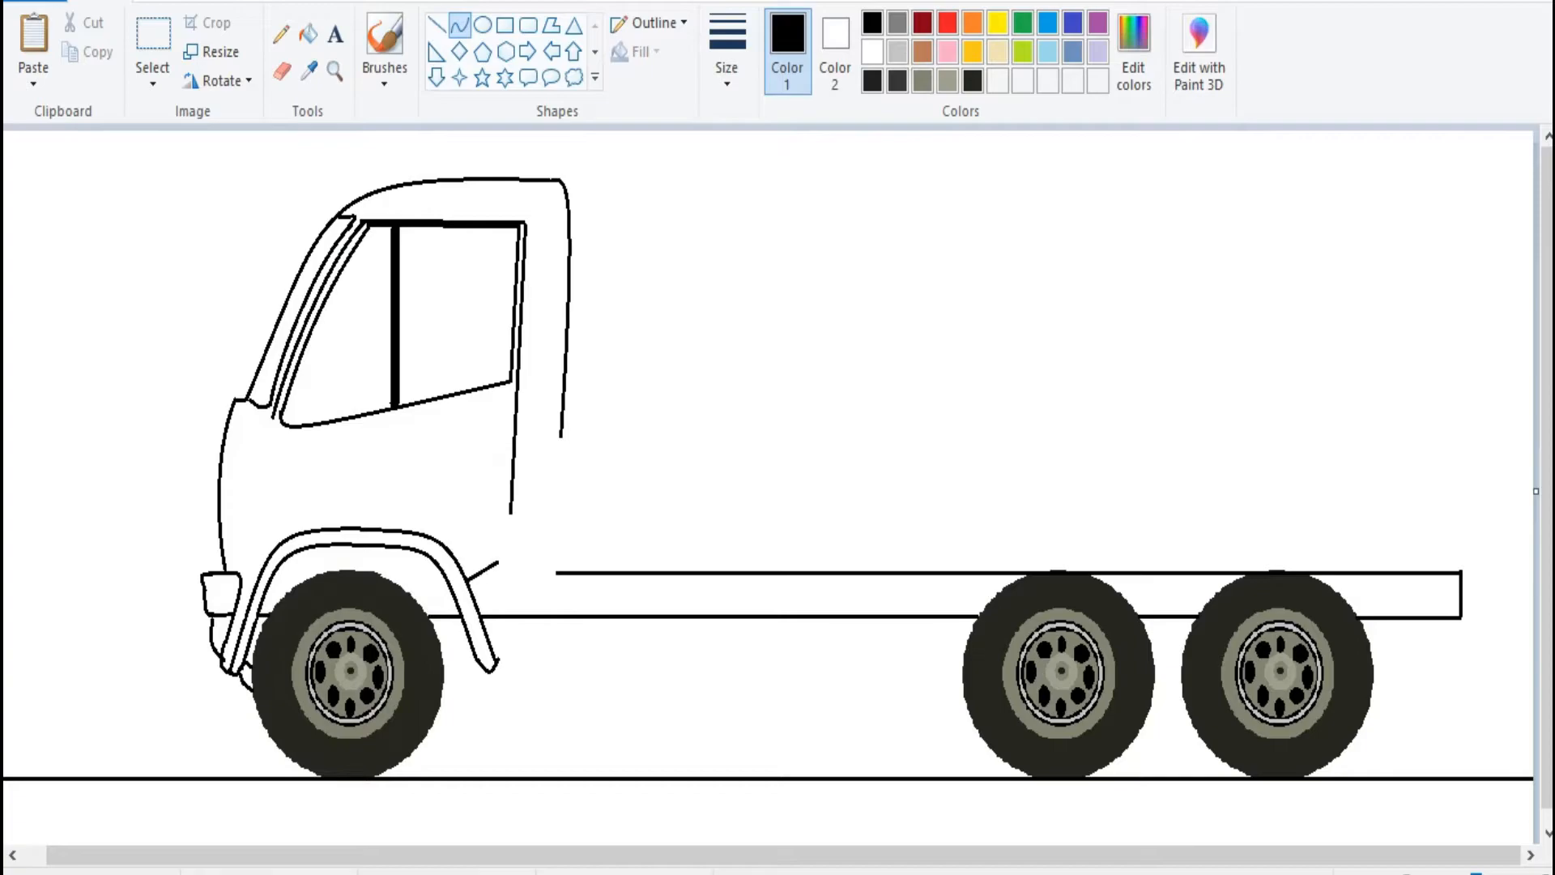
- Redraw the cab's lower rear edge as a line slanting forward and down to the rear of the front wheel arch
left_click(460, 25)
mouse_move(562, 435)
left_mouse_down()
mouse_move(518, 545)
mouse_move(495, 560)
left_mouse_up()
left_click(437, 24)
key("ctrl+z")
left_click_drag(561, 437, 478, 572)
key("Escape")
- Complete the door's front and lower rear edges, and add a front panel with a small rounded rectangle on it
left_click_drag(272, 416, 265, 555)
key("Escape")
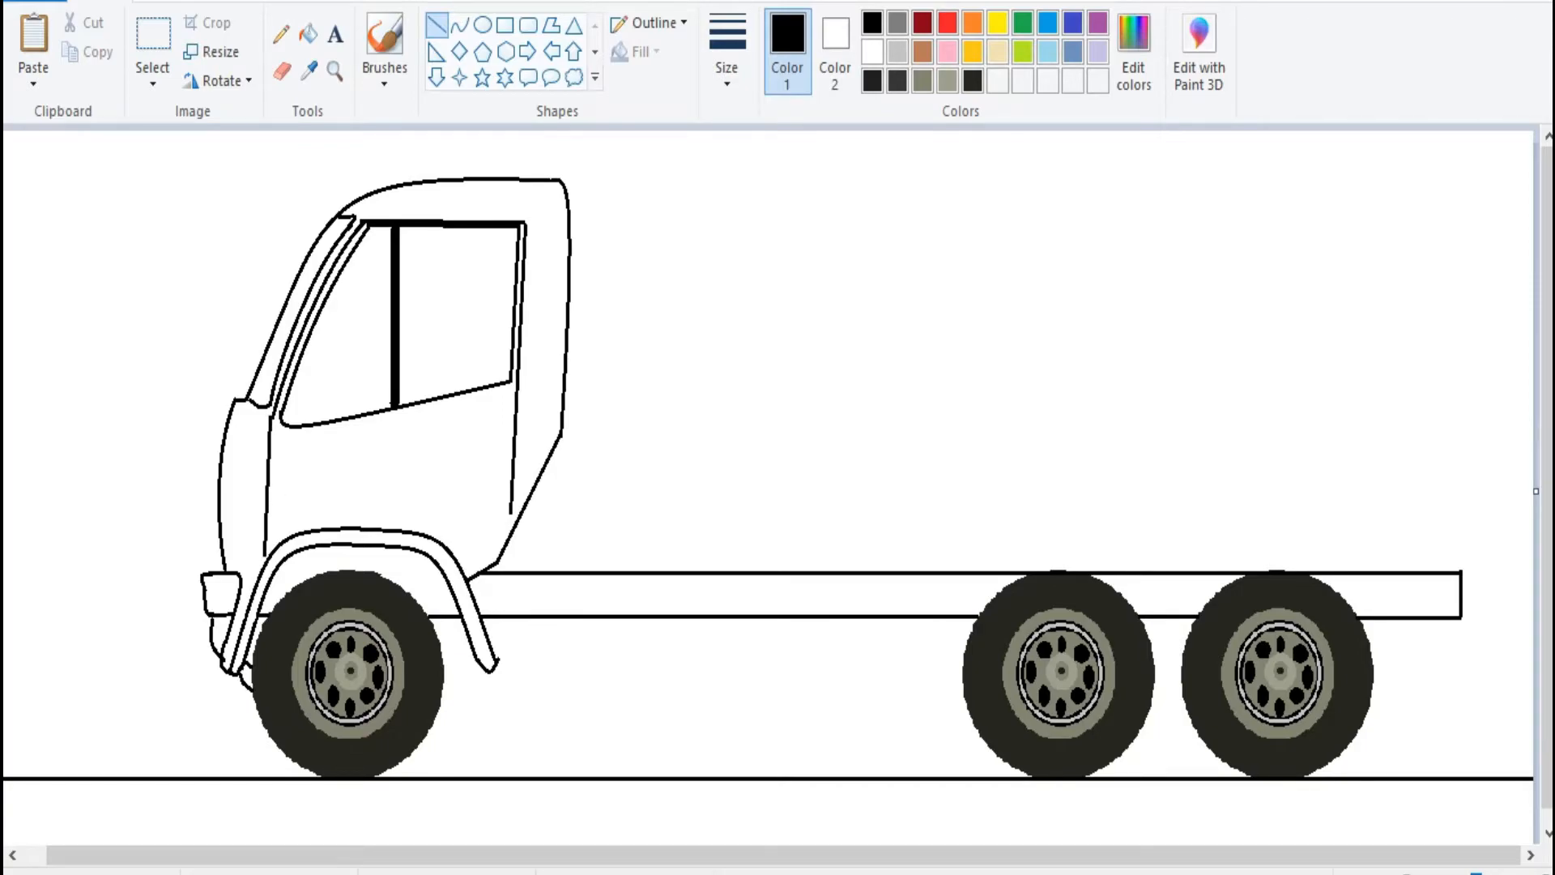
left_click_drag(510, 513, 464, 570)
left_click_drag(252, 403, 238, 572)
left_click(528, 25)
mouse_move(224, 469)
left_mouse_down()
mouse_move(244, 489)
mouse_move(232, 481)
left_mouse_up()
key("Escape")
- Draw a large rounded-rectangle fuel tank on the chassis behind the cab and erase the chassis line inside it
left_click_drag(566, 585, 815, 715)
left_click(281, 72)
left_click_drag(570, 617, 792, 618)
- Draw a small rounded box between the front wheel arch and the fuel tank and erase the chassis line inside it
left_click(528, 24)
left_click_drag(500, 597, 559, 644)
left_click(281, 71)
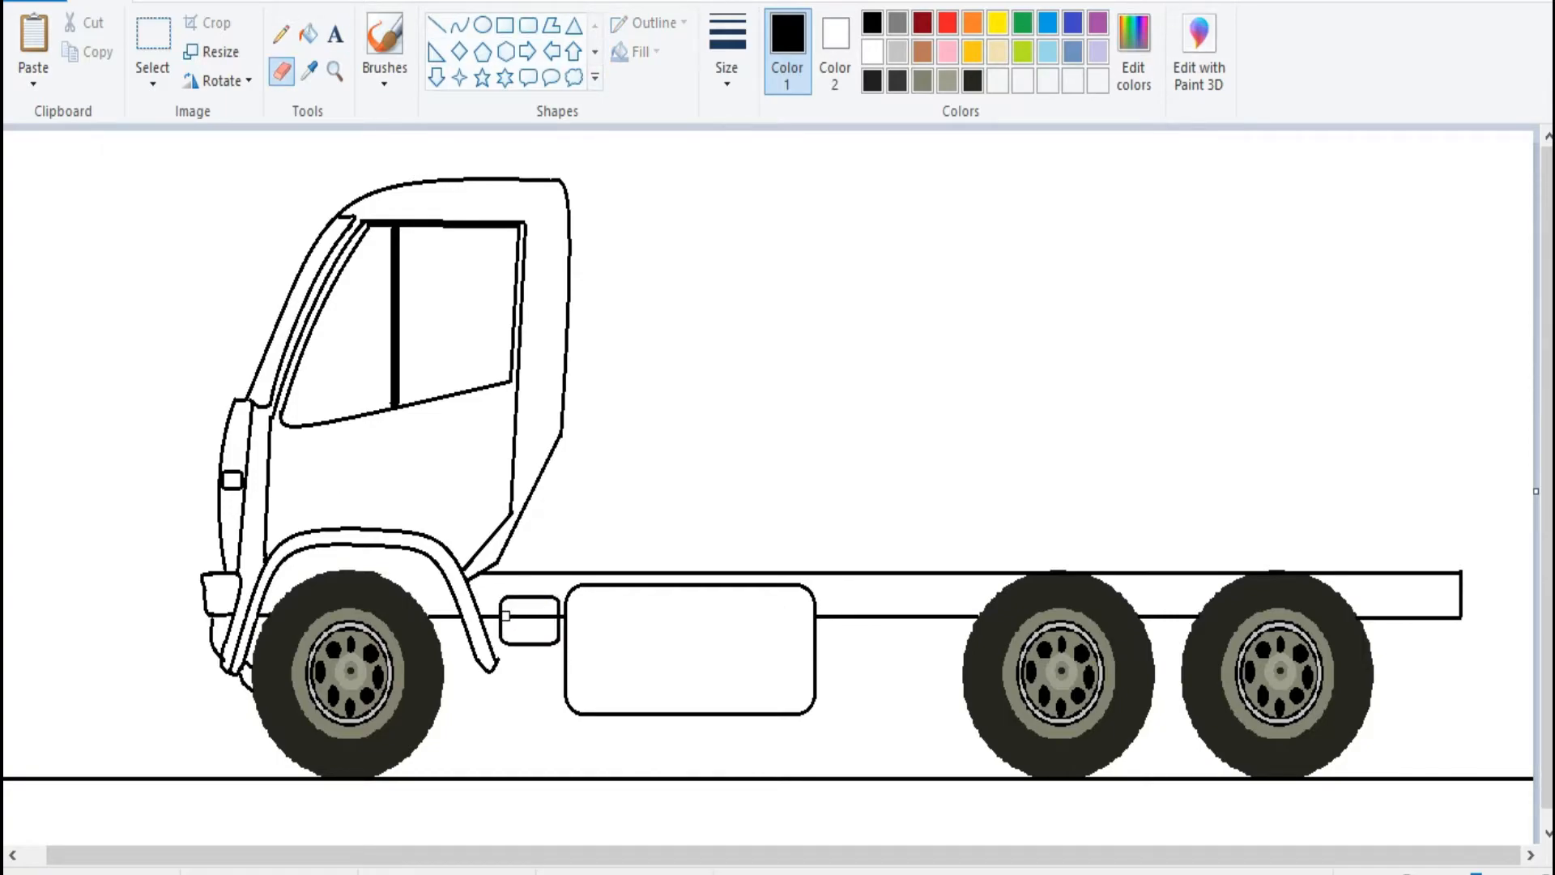
key("ctrl+z")
left_click_drag(507, 618, 553, 620)
key("ctrl+z")
- Add two vertical bands and a double-ringed filler cap to the fuel tank
left_click(436, 25)
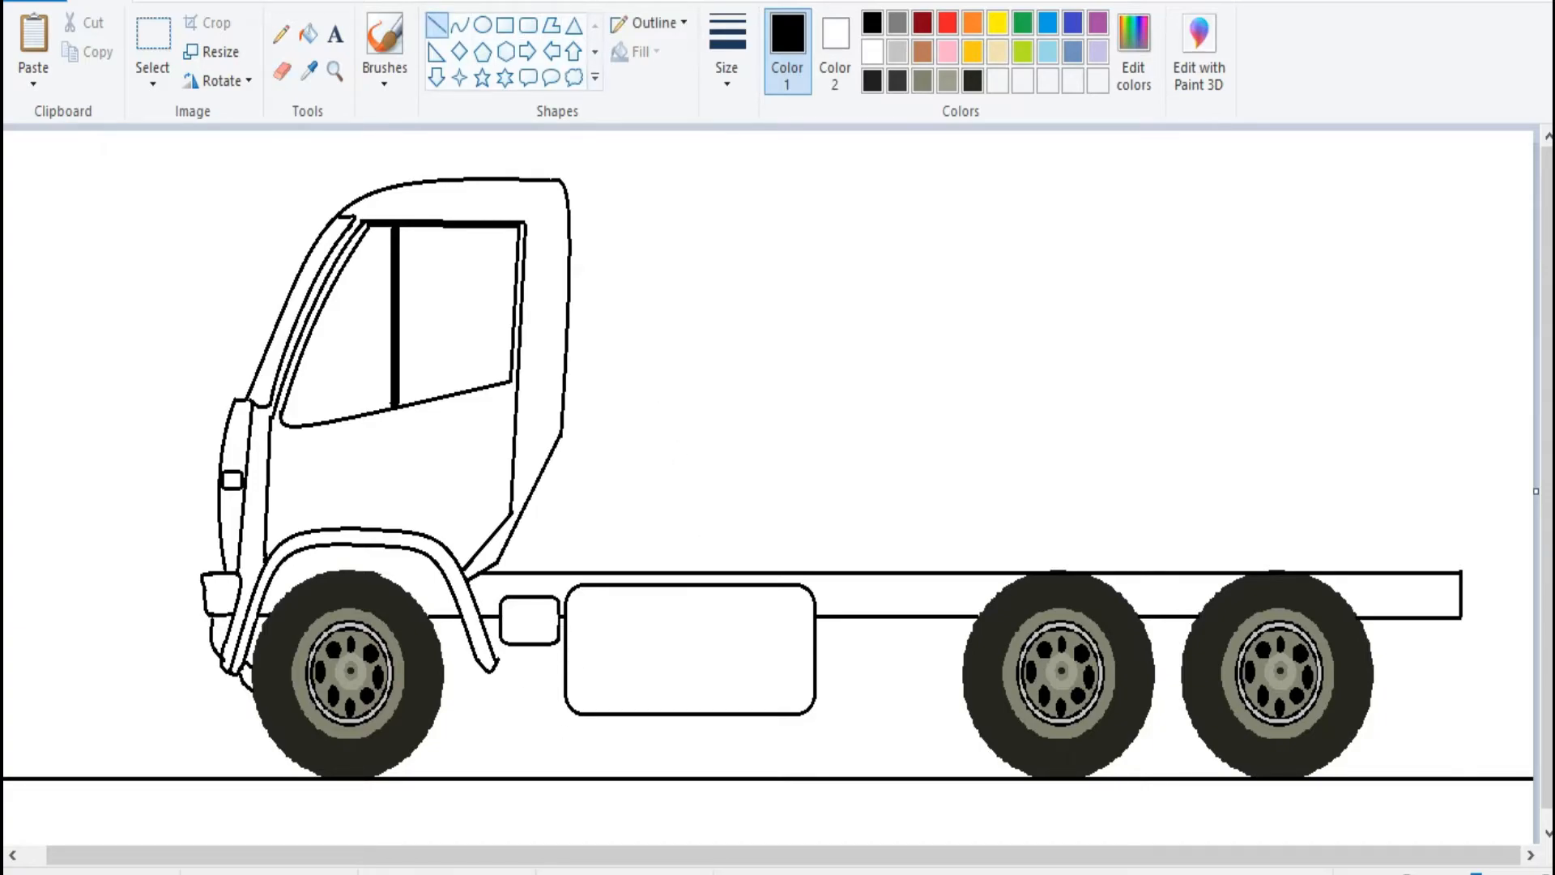
left_click_drag(622, 589, 622, 713)
left_click_drag(761, 588, 761, 710)
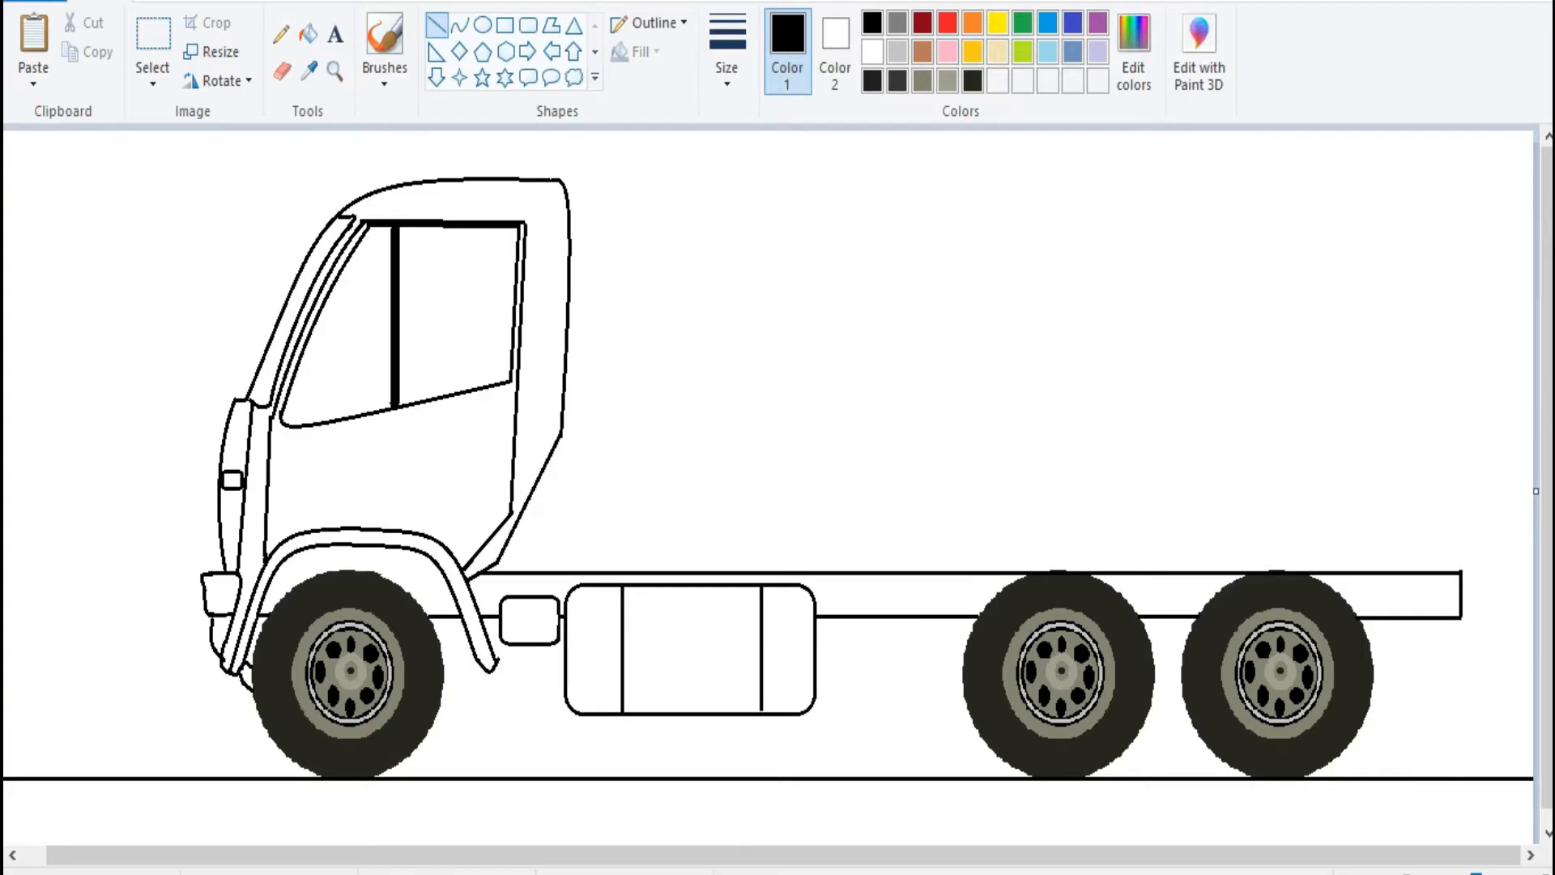
left_click(482, 26)
mouse_move(637, 641)
left_mouse_down()
mouse_move(674, 595)
mouse_move(640, 591)
mouse_move(680, 646)
mouse_move(630, 617)
left_mouse_up()
- Draw a smaller rounded rectangle centred inside the small box ahead of the fuel tank
left_click(529, 25)
left_click_drag(504, 644, 554, 601)
left_click_drag(529, 644, 529, 641)
key("Escape")
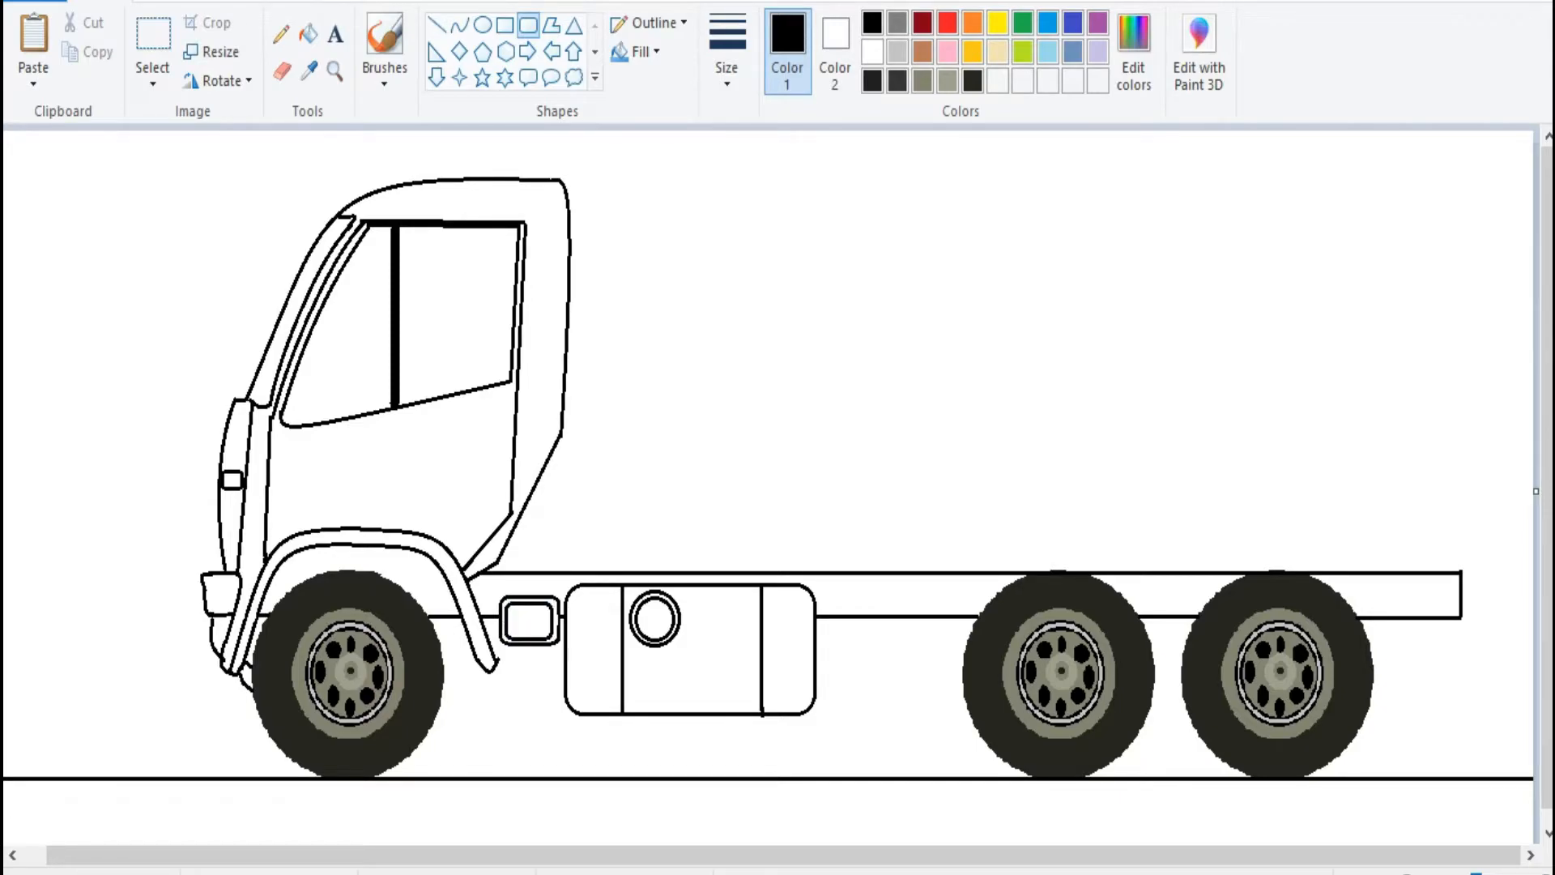
- Draw a small circle on the chassis line behind the fuel tank and erase the line inside it
left_click(483, 25)
left_click_drag(849, 596, 899, 654)
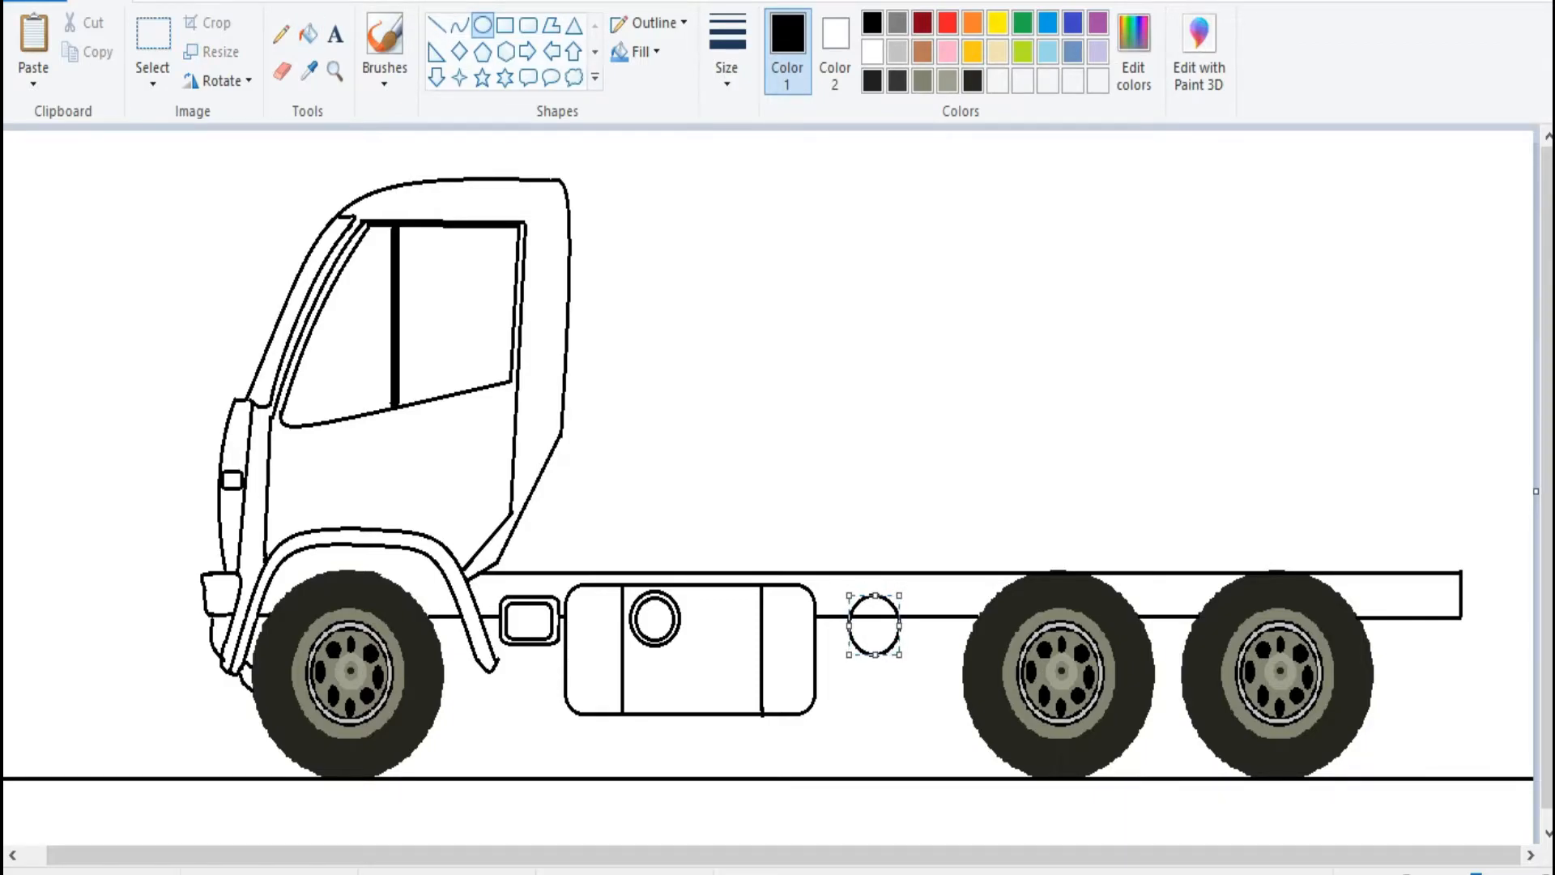
left_click(282, 71)
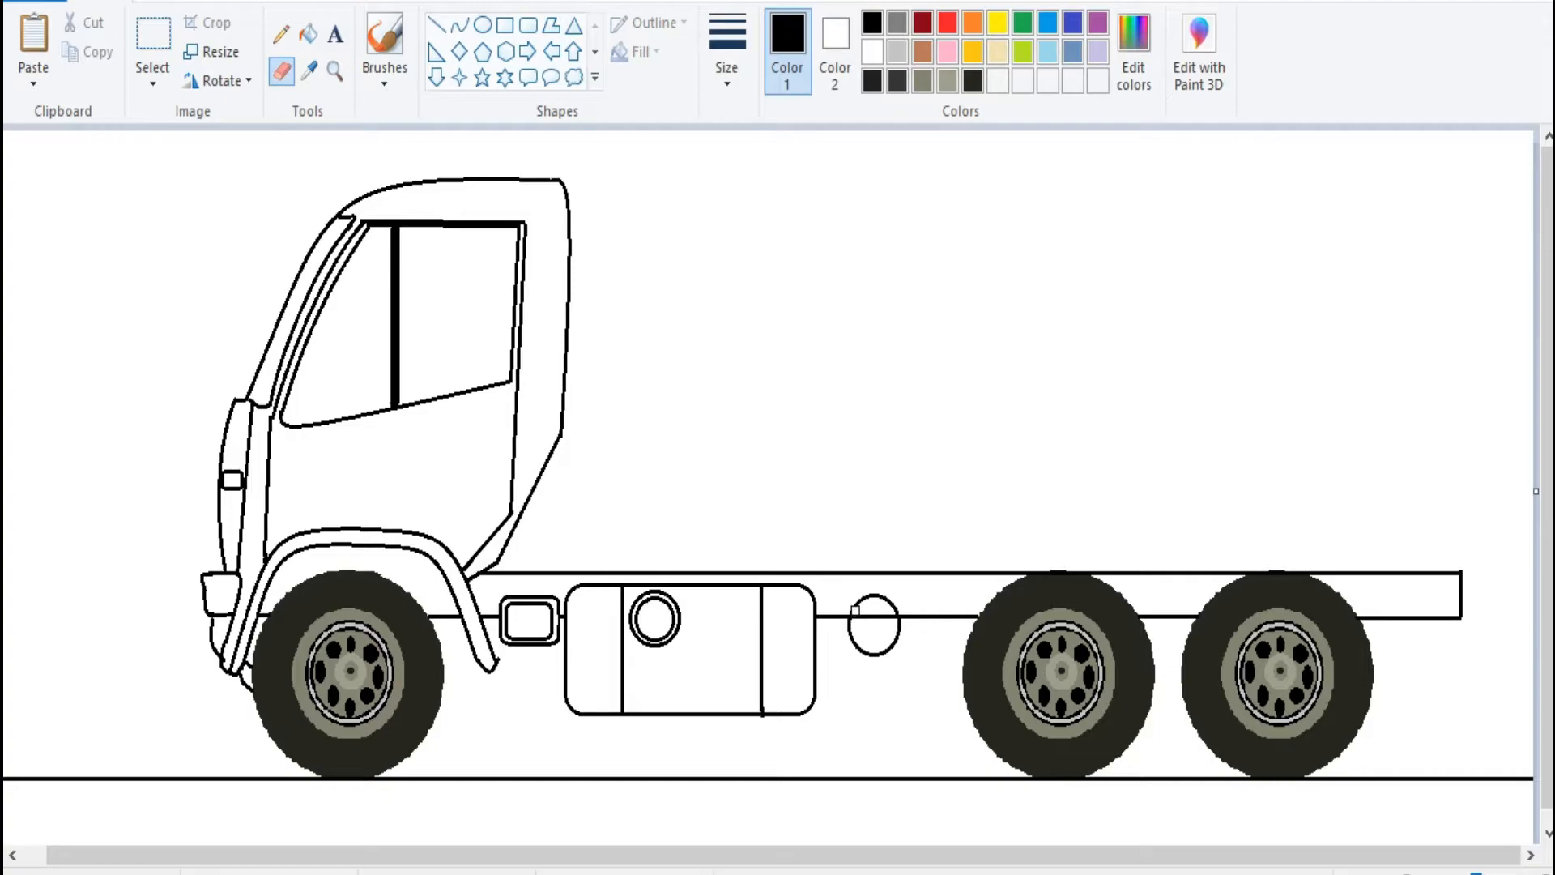
left_click_drag(855, 621, 883, 620)
- Add two more circles beside and below the first to form a triangular group, with a smaller circle inside each
left_click(482, 25)
mouse_move(862, 617)
left_mouse_down()
mouse_move(891, 646)
mouse_move(875, 610)
mouse_move(875, 624)
mouse_move(946, 646)
left_mouse_up()
key("Escape")
mouse_move(922, 618)
left_mouse_down()
mouse_move(919, 633)
mouse_move(874, 624)
mouse_move(936, 612)
mouse_move(924, 625)
left_mouse_up()
key("Escape")
key("Escape")
mouse_move(875, 672)
left_mouse_down()
mouse_move(927, 729)
mouse_move(901, 678)
mouse_move(921, 662)
mouse_move(903, 678)
left_mouse_up()
key("Escape")
key("Escape")
- Draw a tall rounded rectangle standing above the chassis just behind the cab
left_click(527, 24)
left_click_drag(575, 317, 678, 556)
left_click_drag(626, 318, 626, 293)
left_click_drag(627, 425, 633, 425)
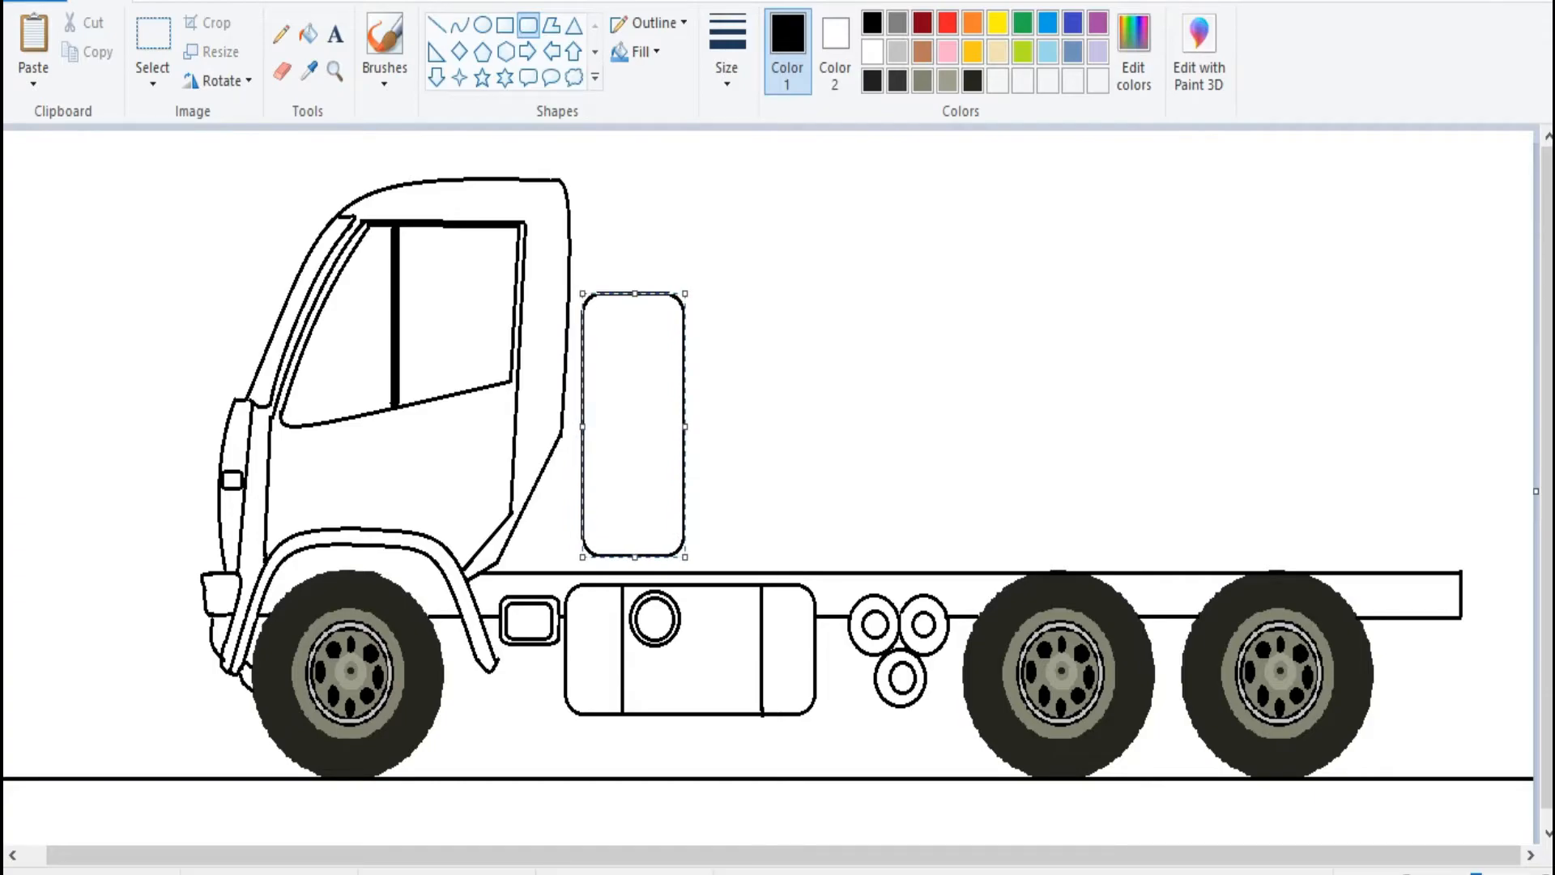
- Draw two narrow upright rectangles behind the tall rounded rectangle, the rearmost one standing on the chassis
left_click(504, 25)
mouse_move(686, 367)
left_mouse_down()
mouse_move(701, 541)
mouse_move(699, 517)
left_mouse_up()
left_click_drag(692, 367, 692, 335)
key("Escape")
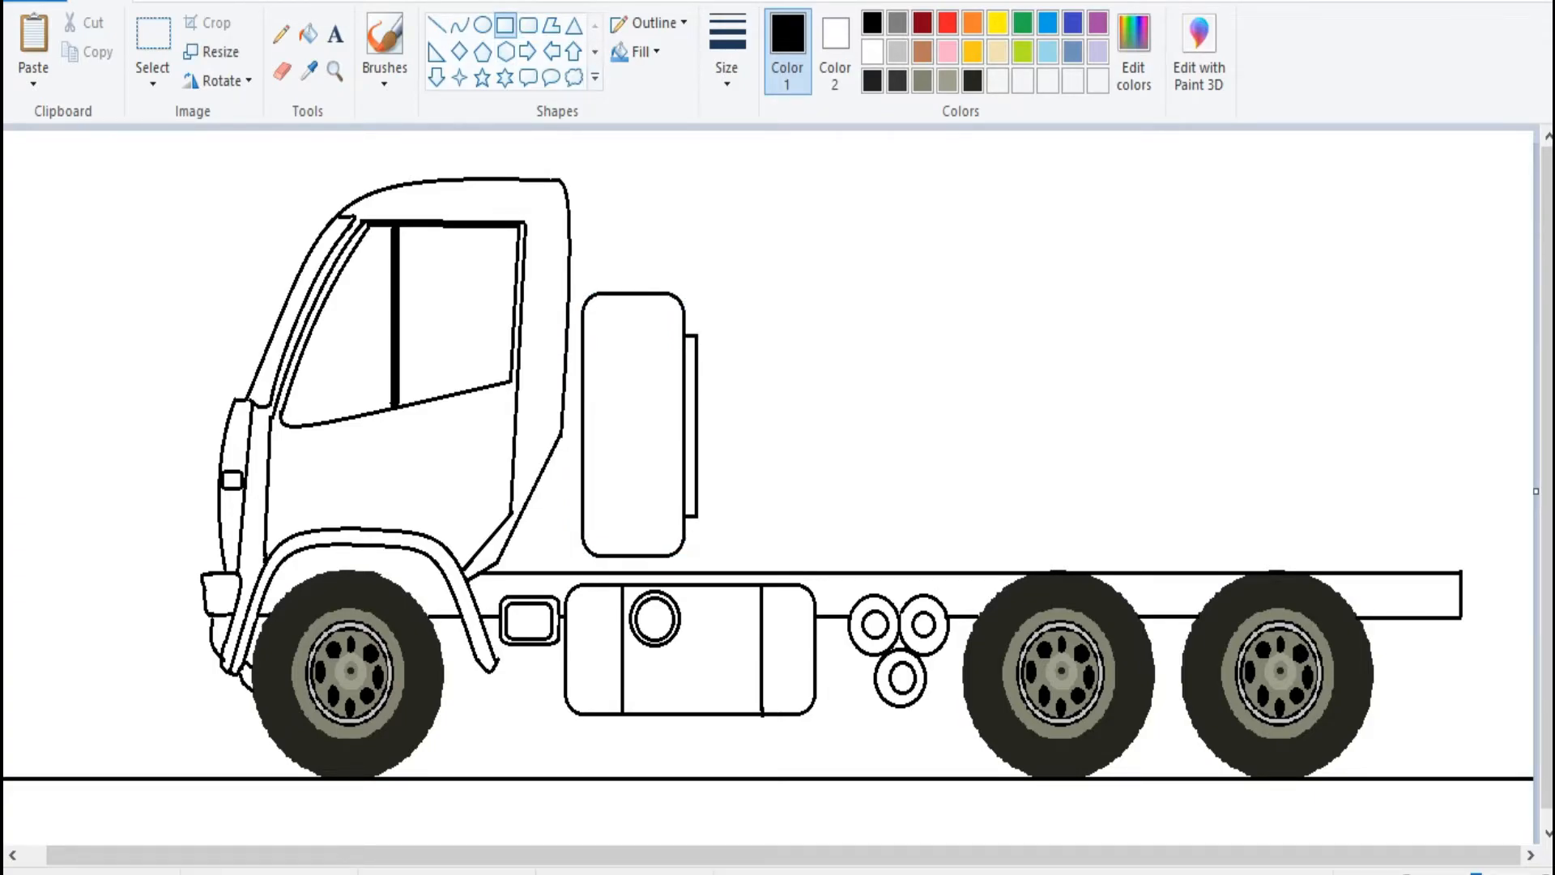
mouse_move(697, 574)
left_mouse_down()
mouse_move(720, 364)
mouse_move(714, 394)
left_mouse_up()
key("Escape")
- Draw two vertical lines inside the tall rounded rectangle, one near each side edge
left_click(437, 25)
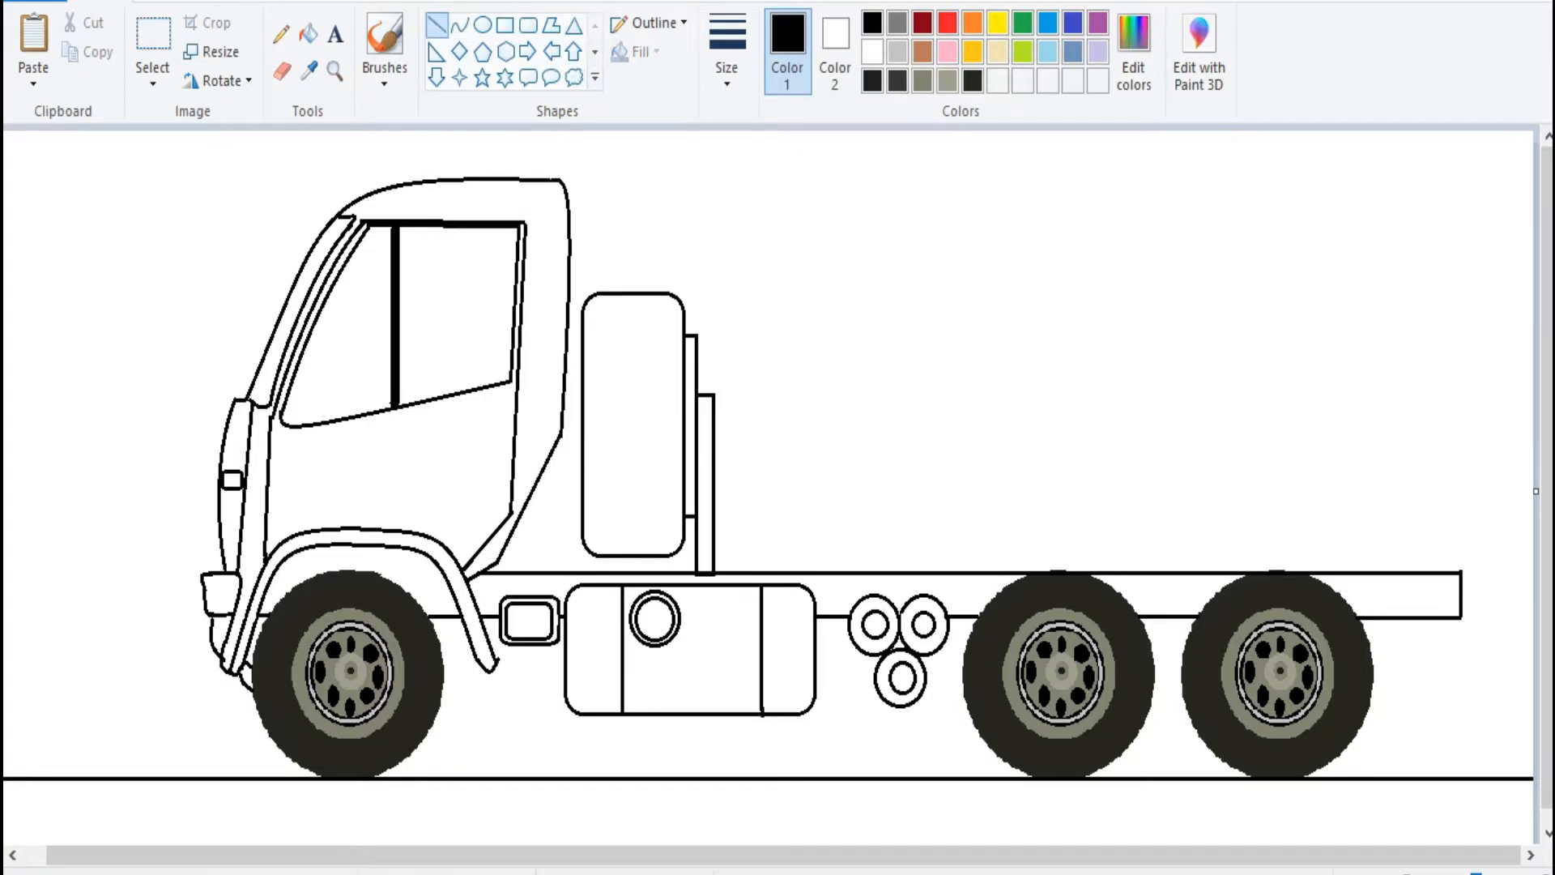
mouse_move(592, 326)
left_mouse_down()
mouse_move(595, 557)
mouse_move(664, 295)
left_mouse_up()
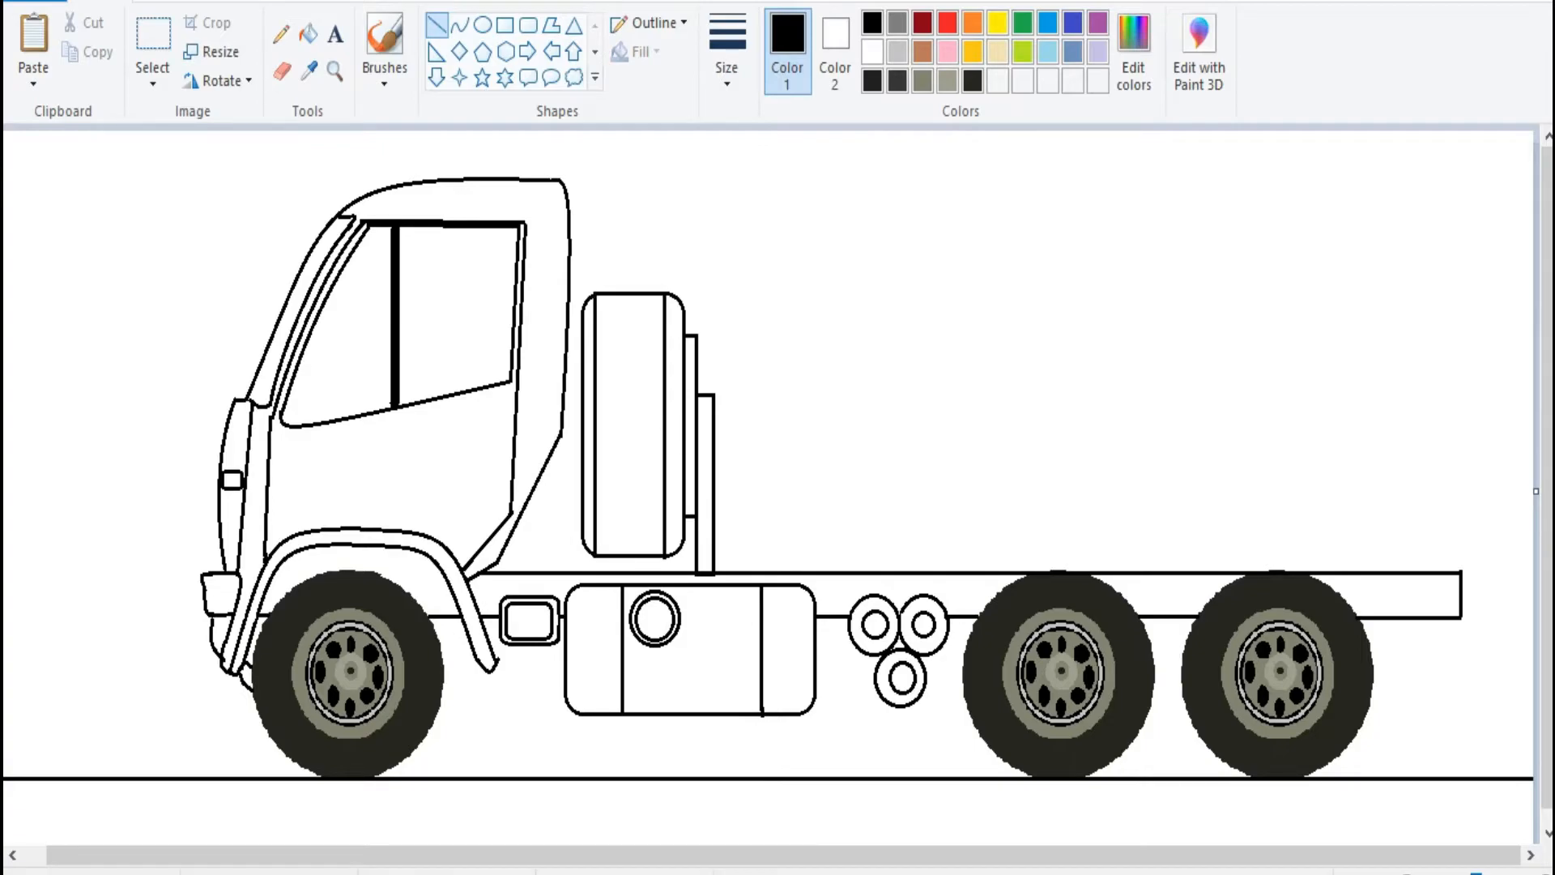
left_click_drag(582, 574, 581, 335)
key("ctrl+z")
- Select the tall rounded rectangle with its rear supports and move the group slightly backward along the chassis
left_click(152, 34)
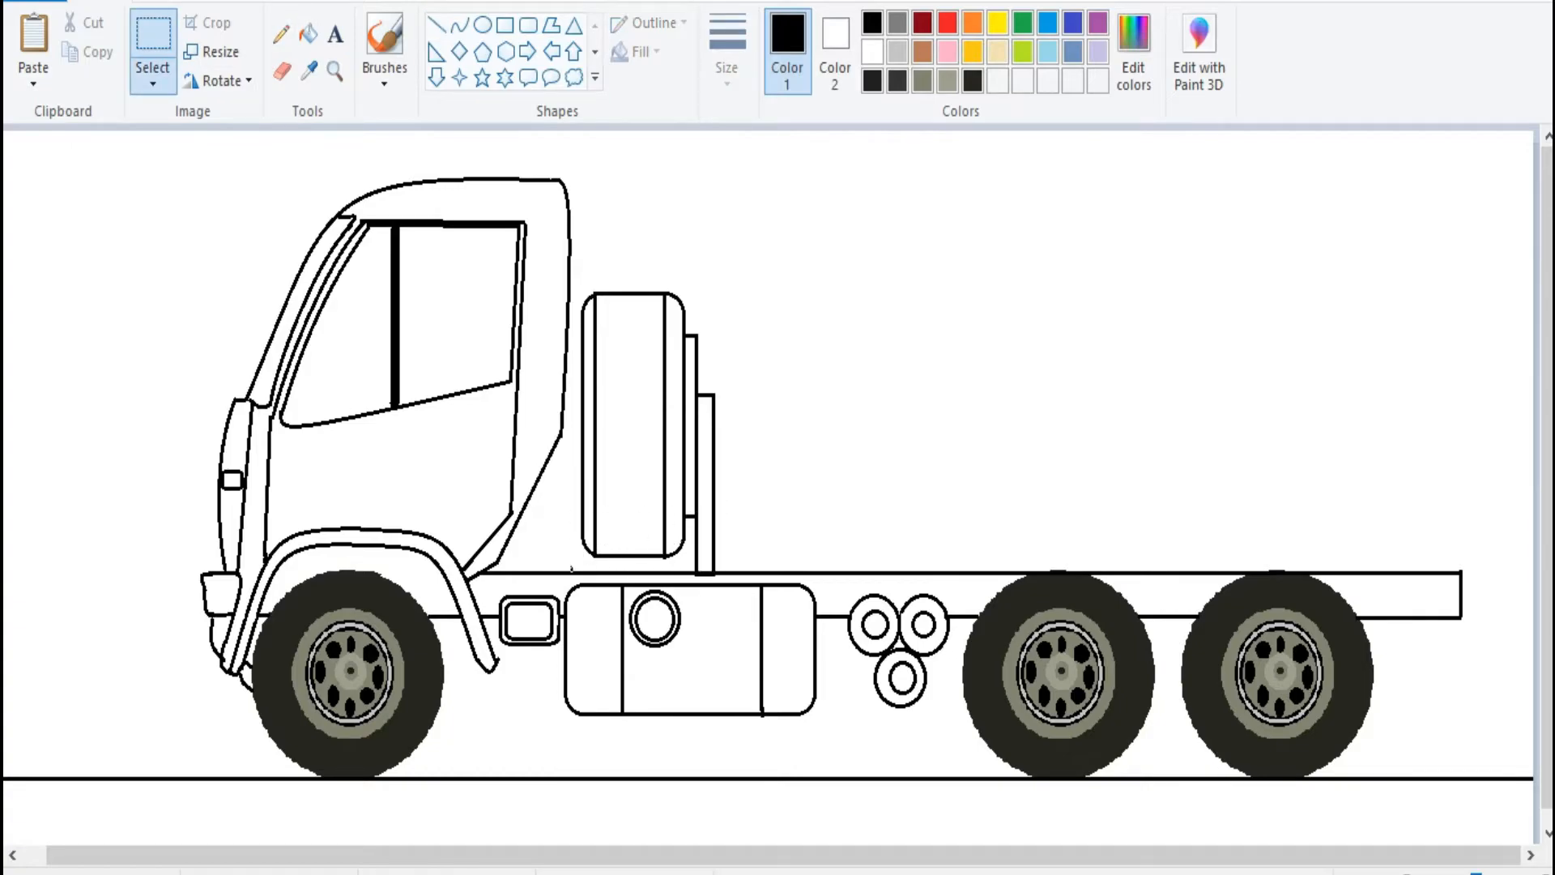
left_click_drag(574, 569, 758, 573)
key("Escape")
left_click_drag(757, 295, 760, 277)
left_click_drag(631, 429, 654, 430)
key("Escape")
- Close the gap in the chassis's upper line and draw a narrow upright housing with a slanted top behind the cab
left_click(437, 23)
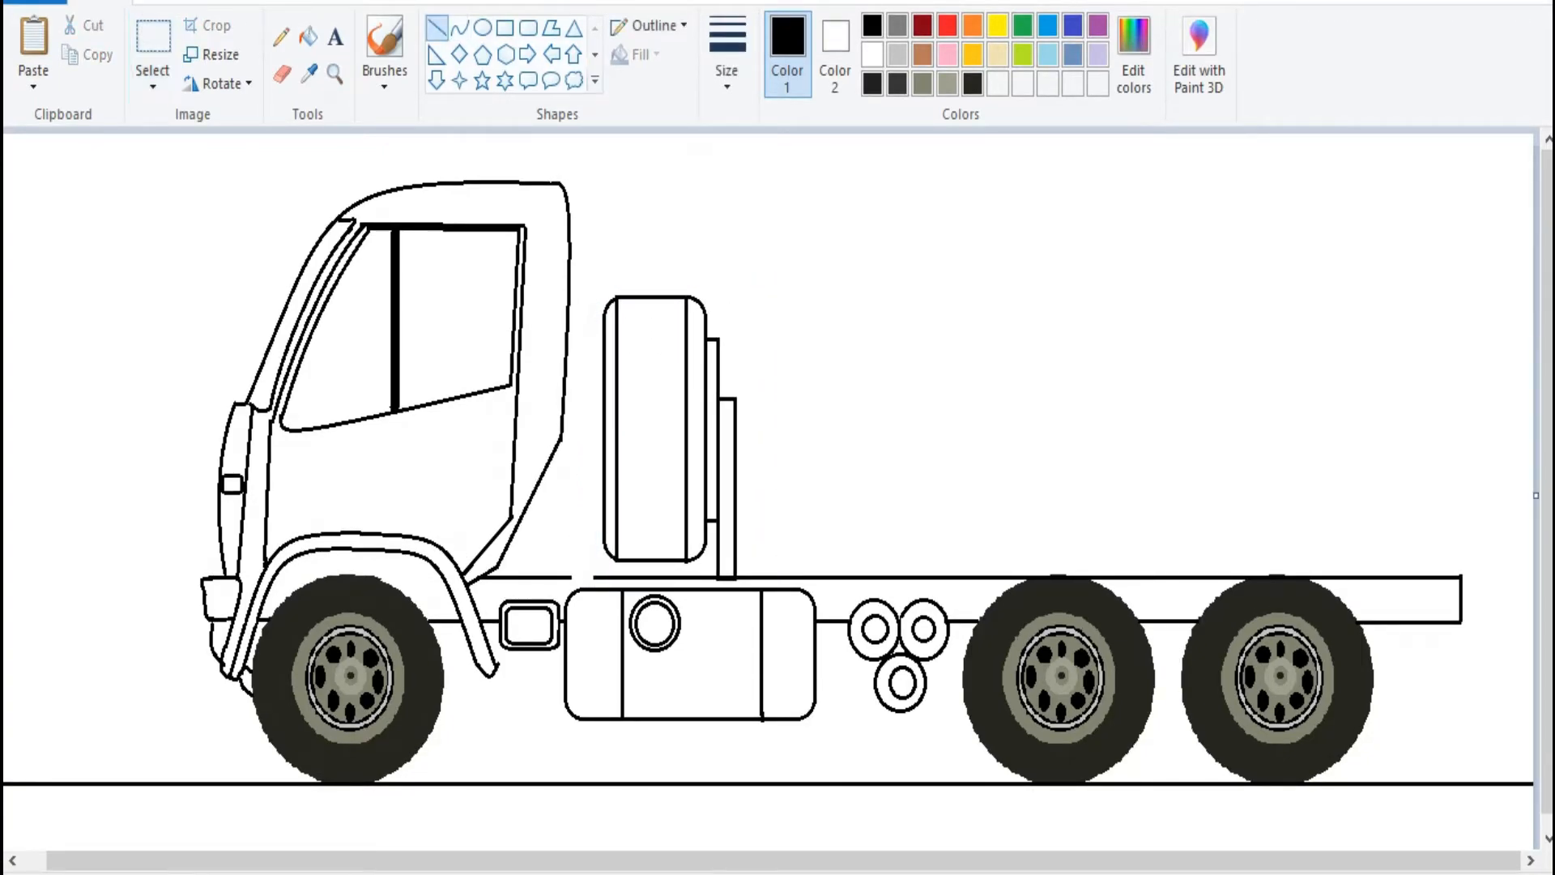
mouse_move(533, 576)
left_mouse_down()
mouse_move(597, 576)
mouse_move(597, 306)
left_mouse_up()
key("ctrl+z")
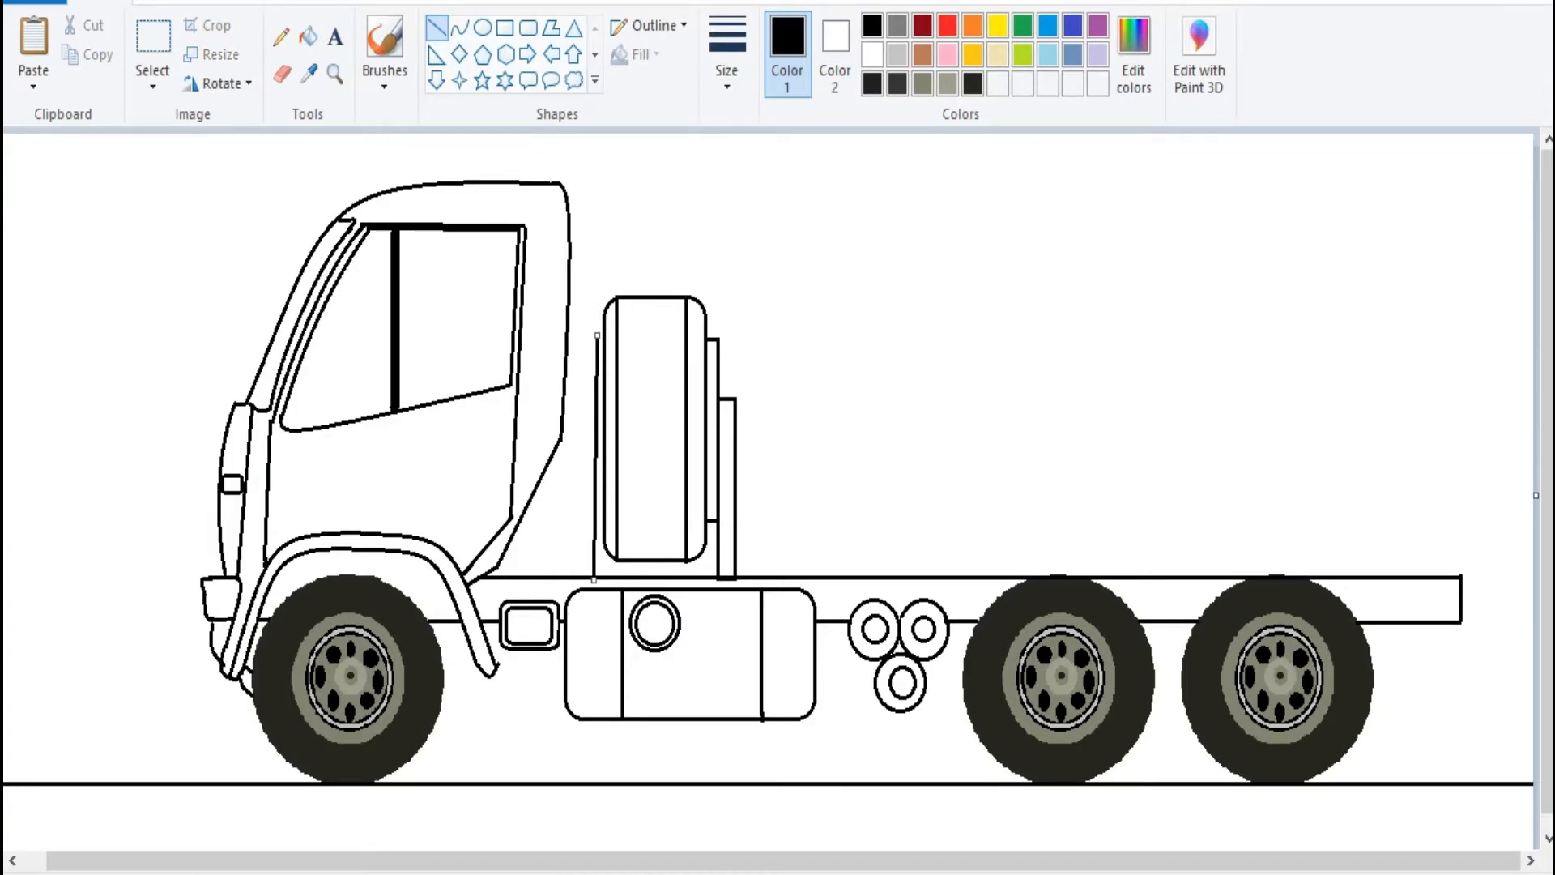
mouse_move(554, 573)
left_mouse_down()
mouse_move(575, 291)
mouse_move(563, 579)
left_mouse_up()
left_click_drag(575, 291, 597, 341)
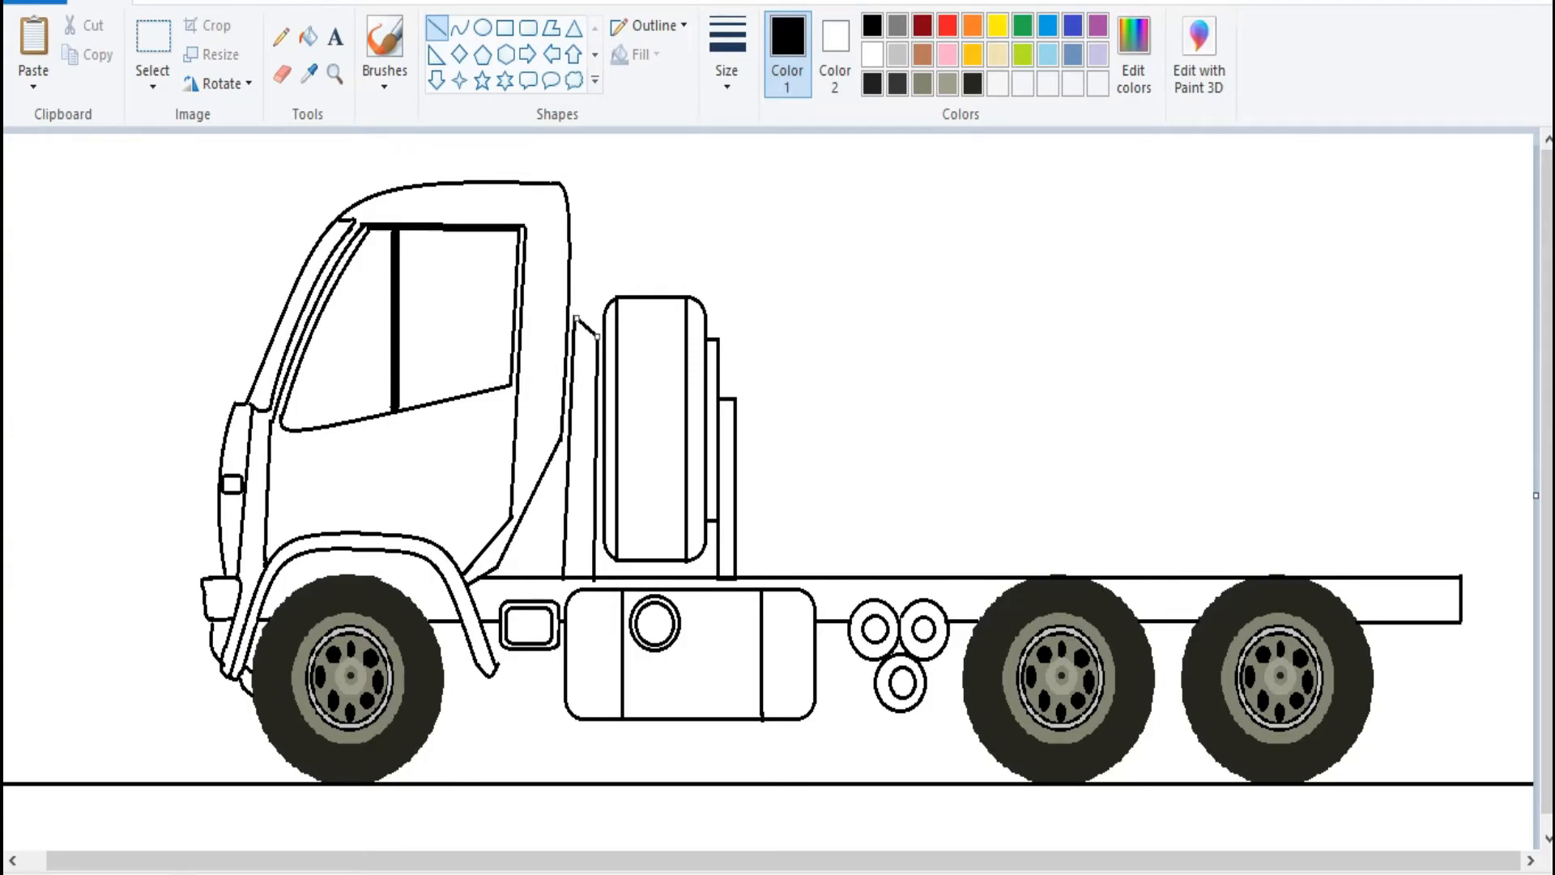
key("Escape")
- Draw a vertical pipe rising from the slanted housing behind the cab and top it with a small rounded cap
left_click_drag(581, 323, 585, 188)
mouse_move(590, 334)
left_mouse_down()
mouse_move(597, 191)
mouse_move(614, 165)
left_mouse_up()
left_click(528, 28)
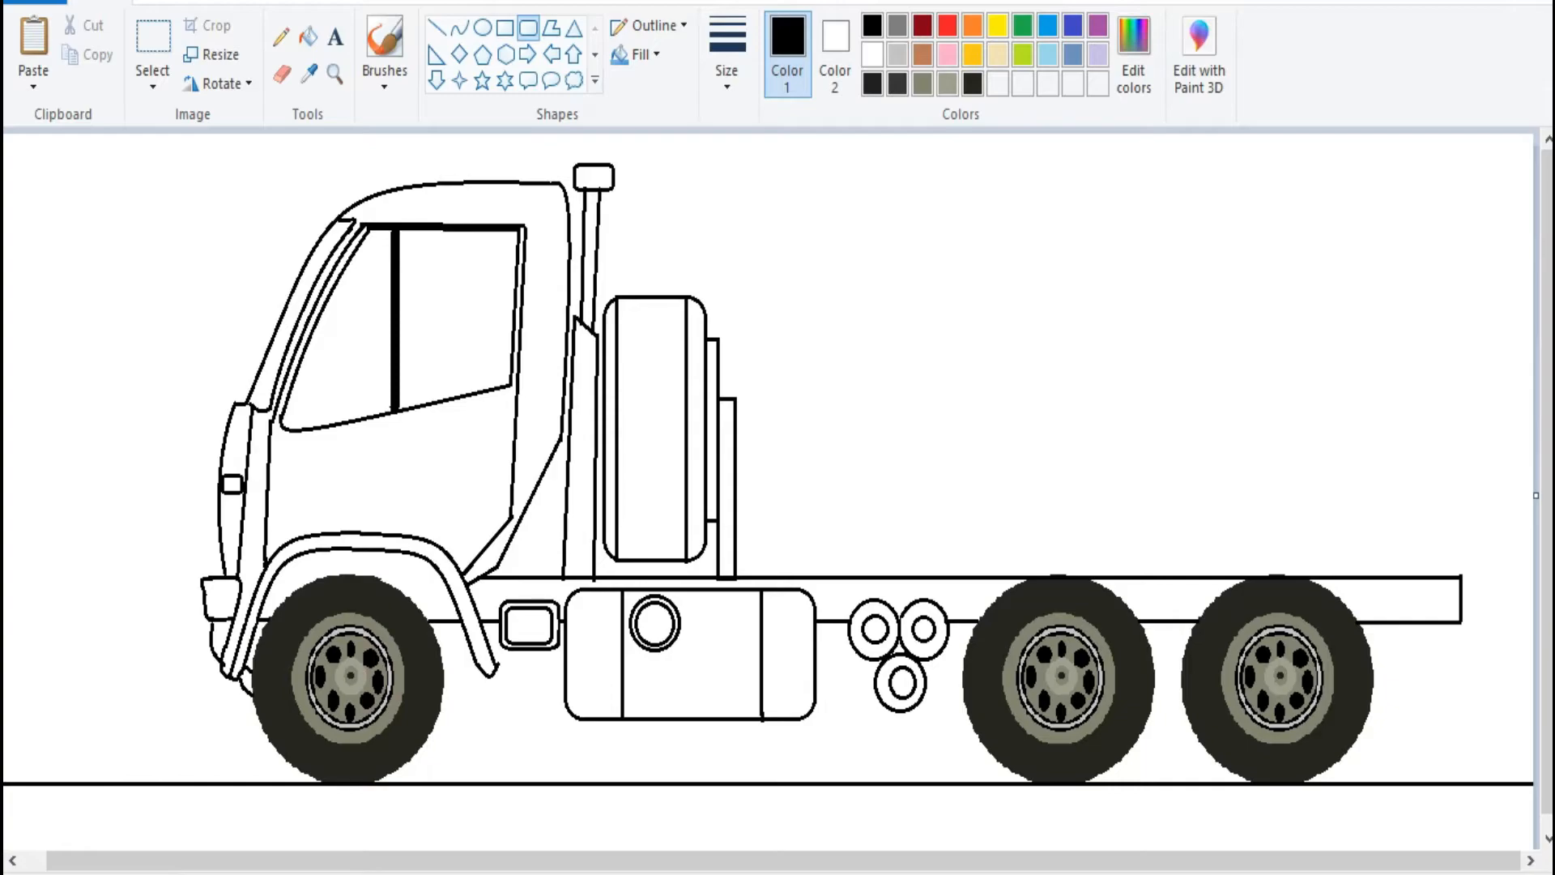
- Draw a small circle in the empty area behind the cab and delete its lower half to leave a dome
left_click(482, 28)
mouse_move(429, 137)
left_mouse_down()
mouse_move(467, 179)
mouse_move(479, 157)
mouse_move(647, 156)
mouse_move(842, 295)
mouse_move(812, 256)
left_mouse_up()
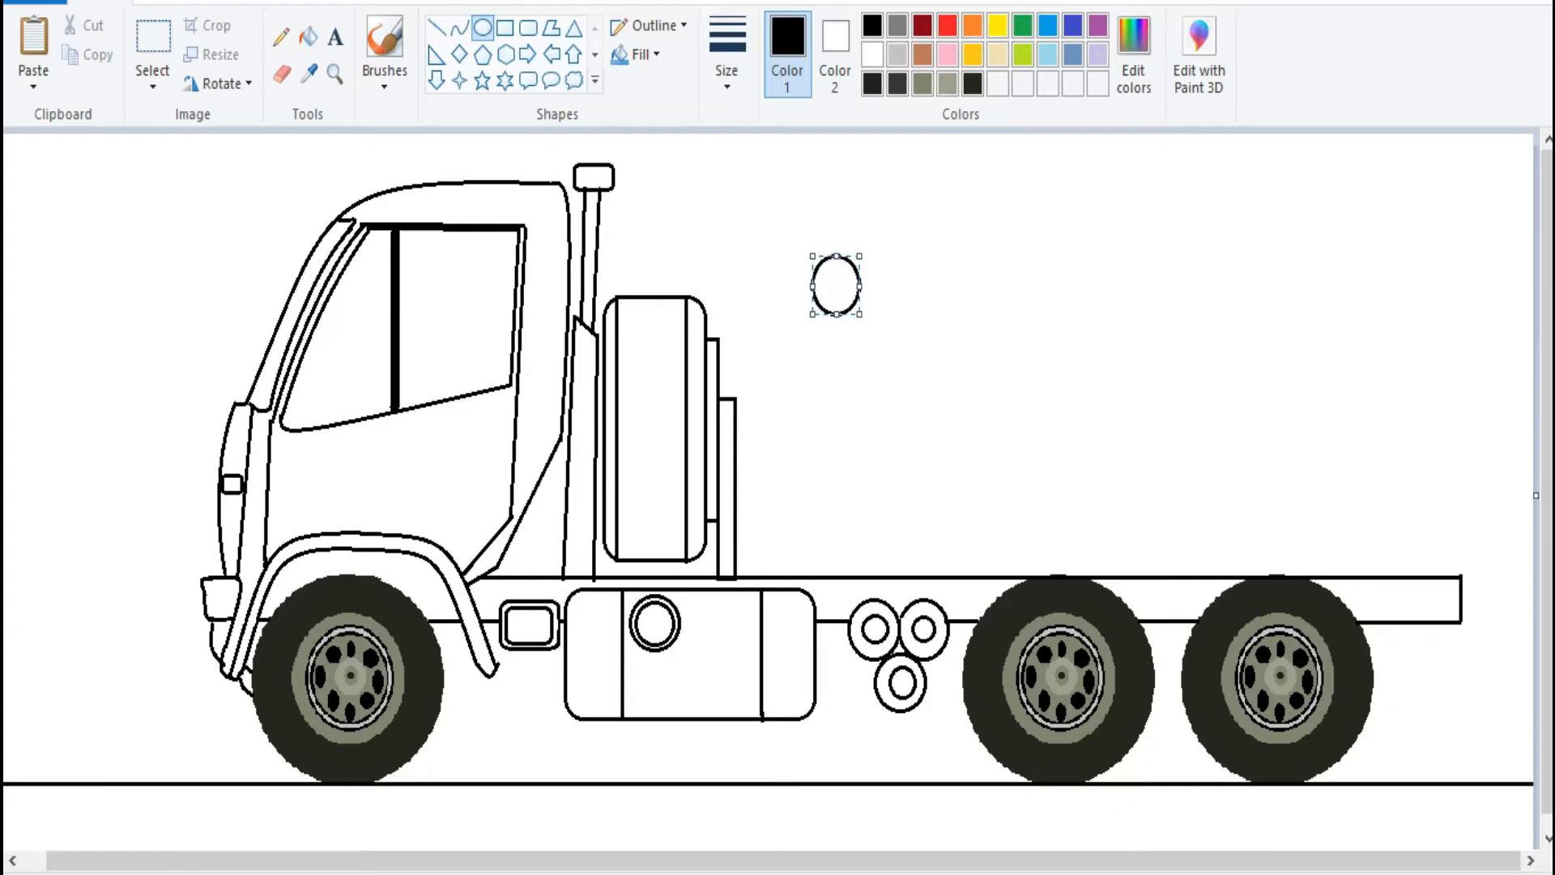
left_click(152, 36)
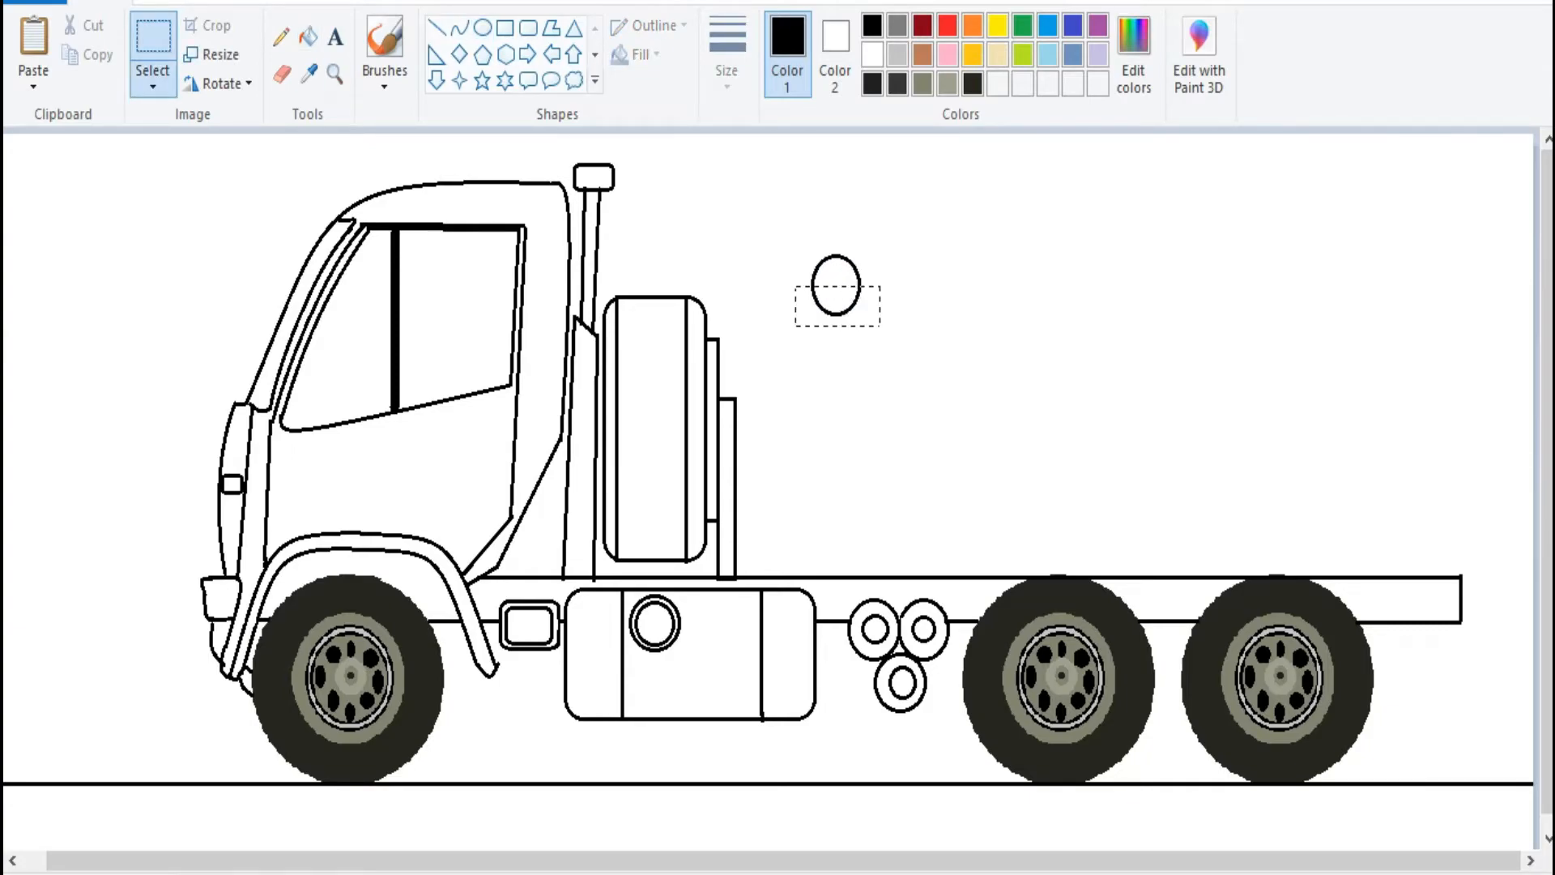
key("Delete")
- Complete the beacon with a flat rounded base and a small inner circle, and place it on the cab's roof
left_click(528, 27)
mouse_move(790, 284)
left_mouse_down()
mouse_move(881, 319)
mouse_move(835, 302)
mouse_move(844, 283)
mouse_move(887, 308)
mouse_move(468, 145)
left_mouse_up()
left_click(483, 27)
left_click(152, 36)
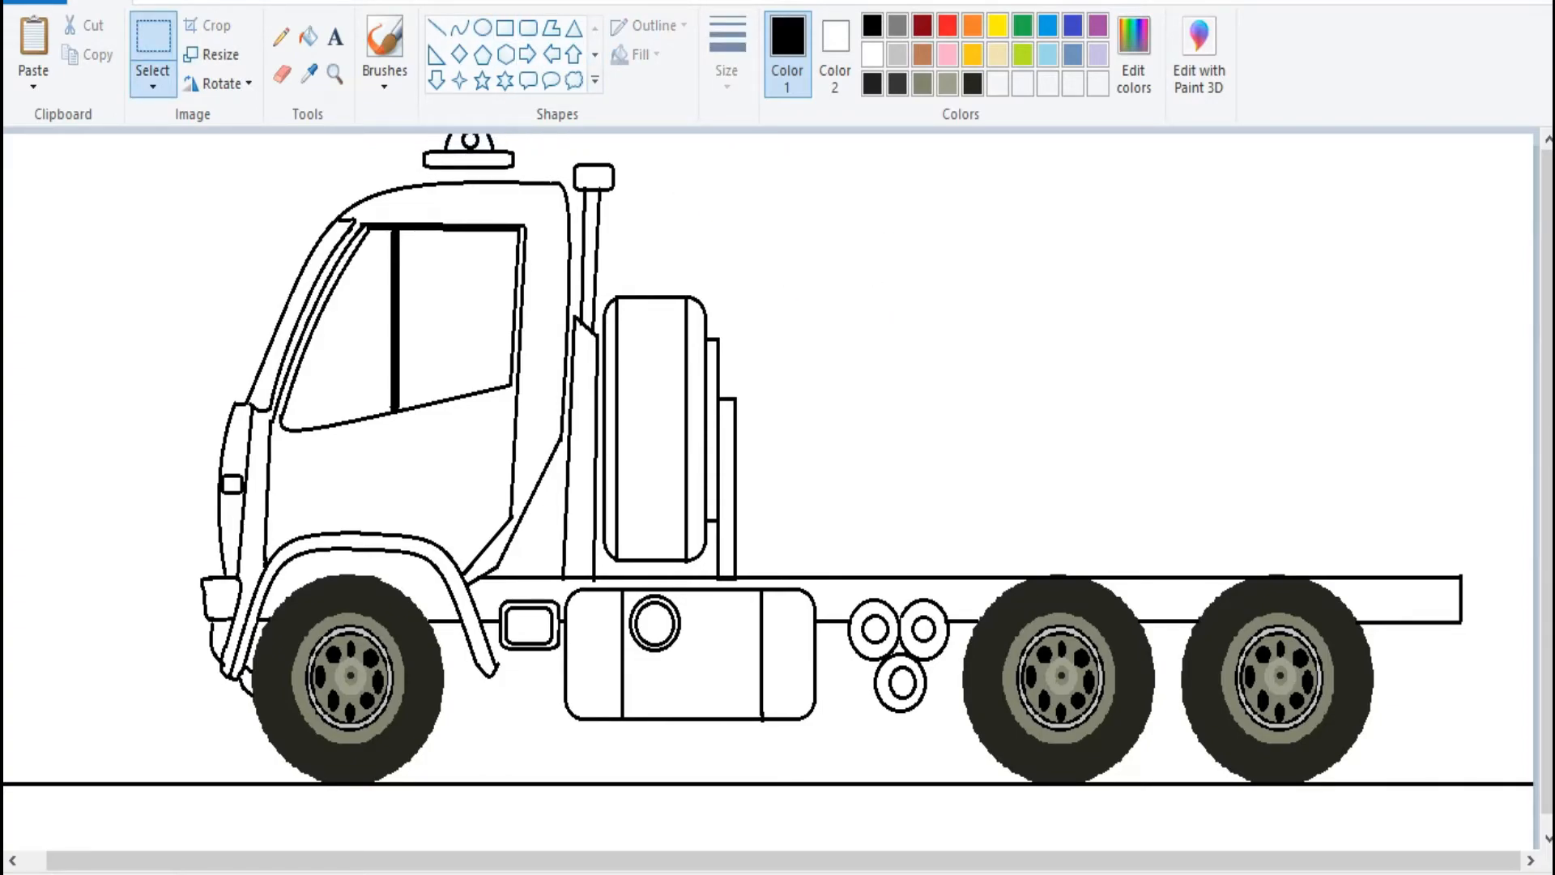
key("ctrl+z")
key("ctrl+y")
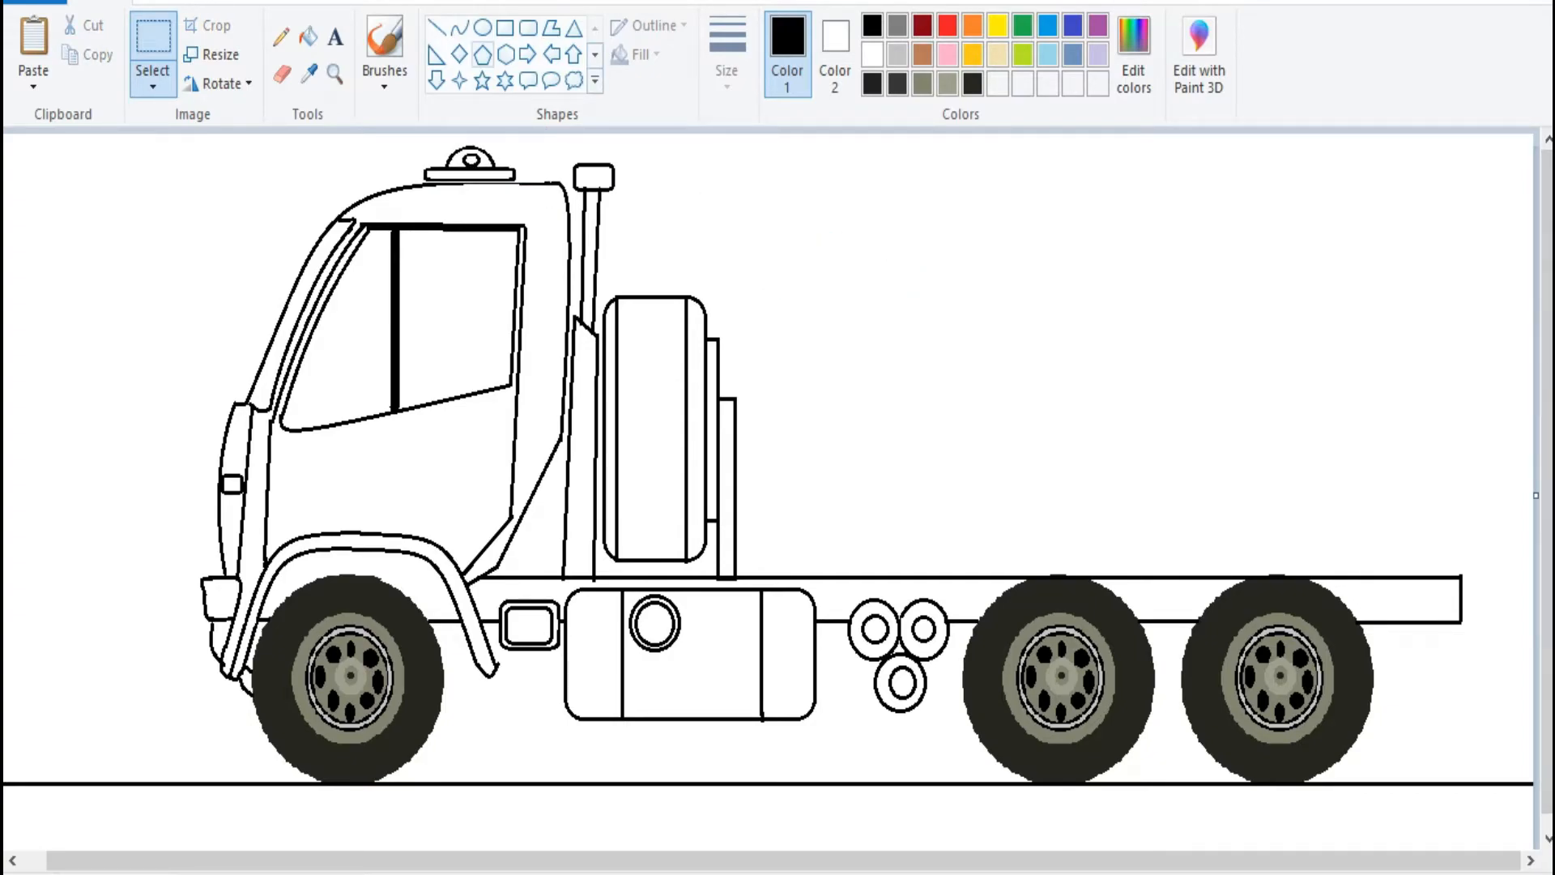
- Draw a large rectangular cargo body on the chassis and extend its front edge slightly toward the cab
left_click(505, 28)
left_click_drag(757, 576, 1509, 152)
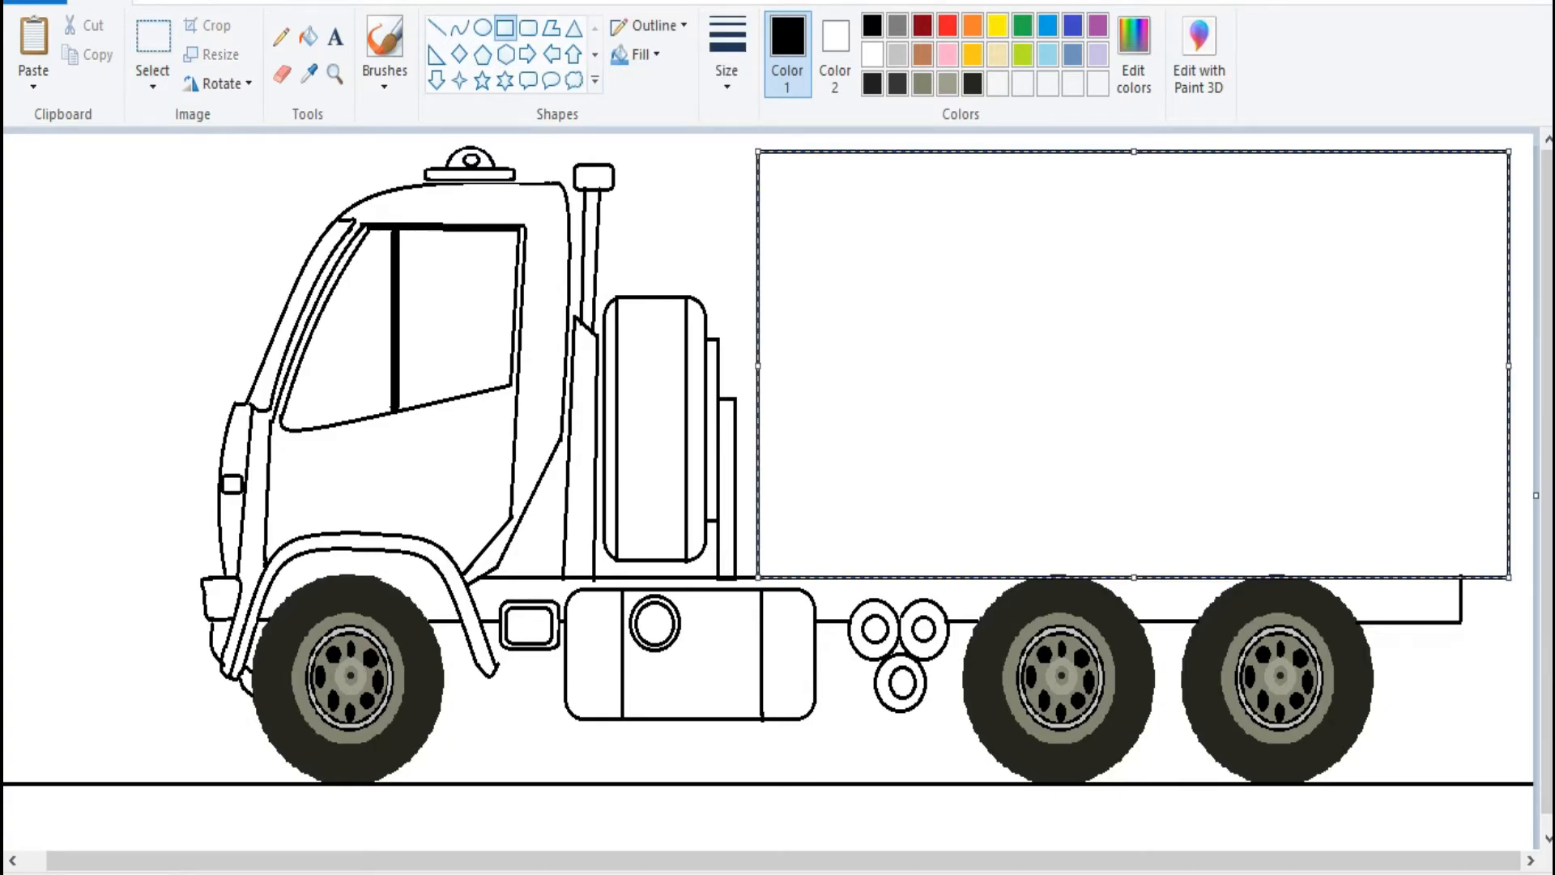
left_click_drag(758, 366, 743, 366)
key("Escape")
- Draw a long thin rectangle over the two rear wheels and add outer fender curves down from both its ends
mouse_move(964, 576)
left_mouse_down()
mouse_move(1339, 491)
mouse_move(1405, 553)
mouse_move(1430, 607)
mouse_move(1423, 679)
mouse_move(1446, 679)
left_mouse_up()
key("Escape")
left_click(459, 29)
left_click_drag(1424, 608, 1438, 580)
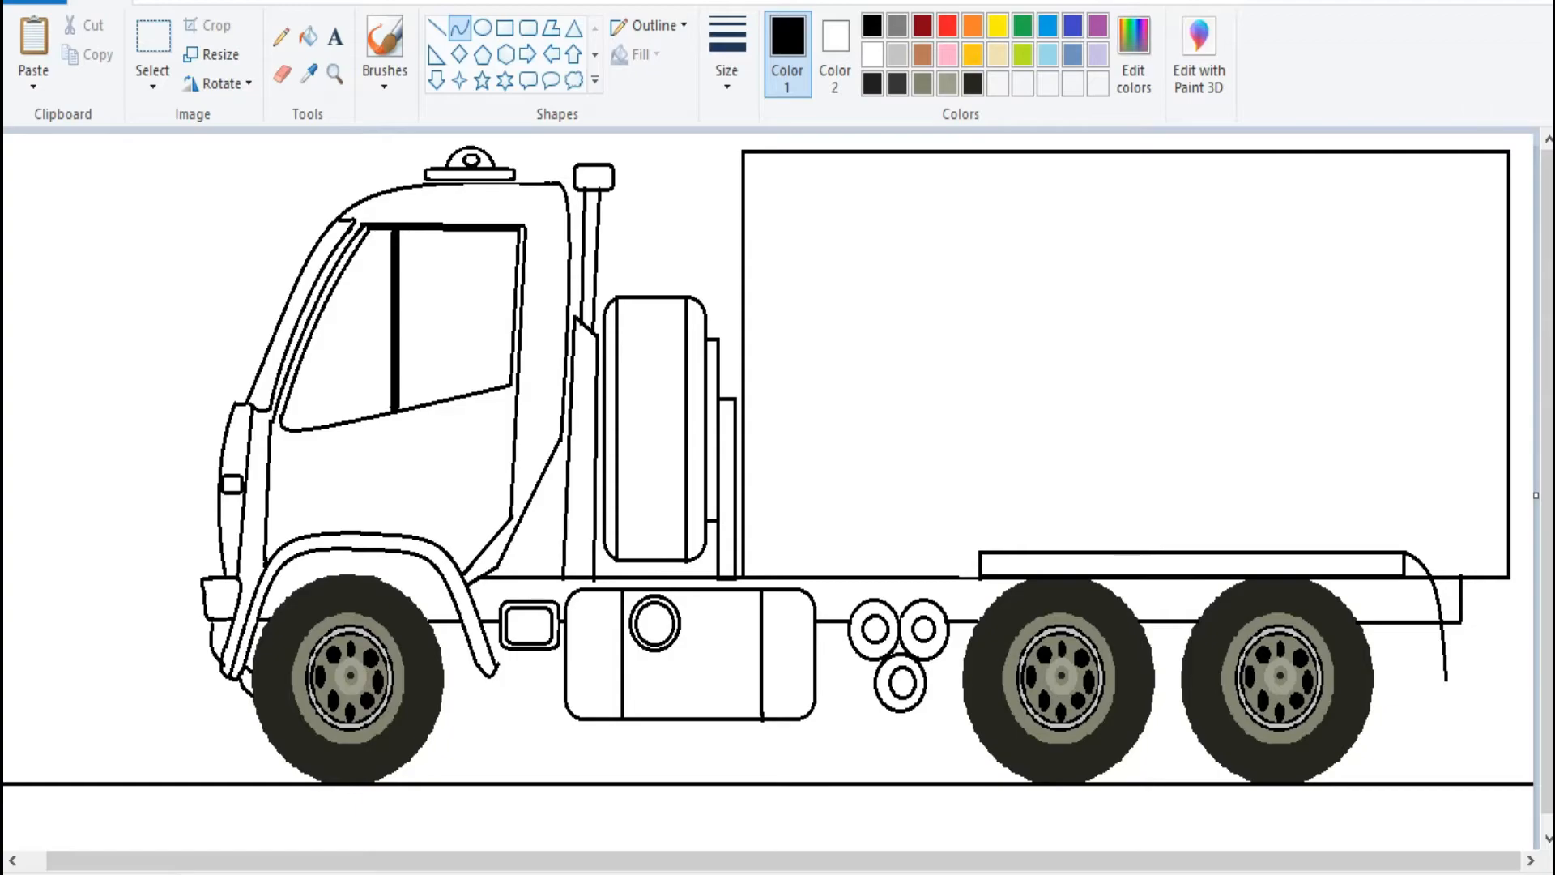
left_click_drag(949, 648, 980, 553)
left_click_drag(966, 607, 960, 575)
- Add the rear fender's inner curves at both ends and erase the lines dividing the curved ends from the bar
left_click_drag(1405, 577, 1427, 682)
left_click_drag(1418, 629, 1433, 610)
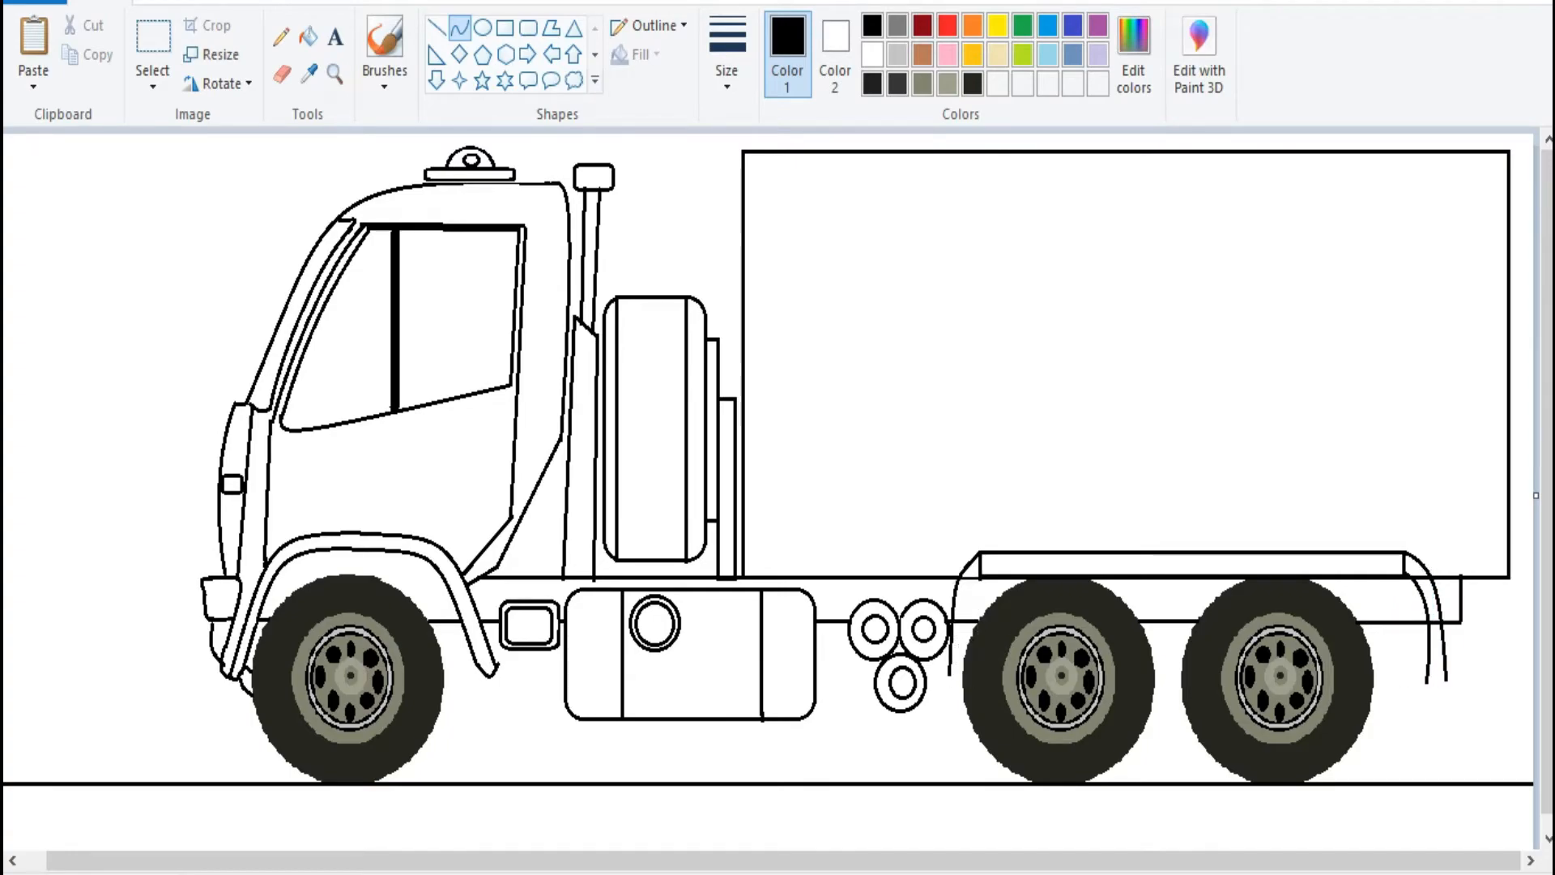
left_click_drag(981, 579, 959, 675)
left_click_drag(971, 622, 964, 608)
left_click(282, 74)
left_click(726, 70)
left_click(778, 130)
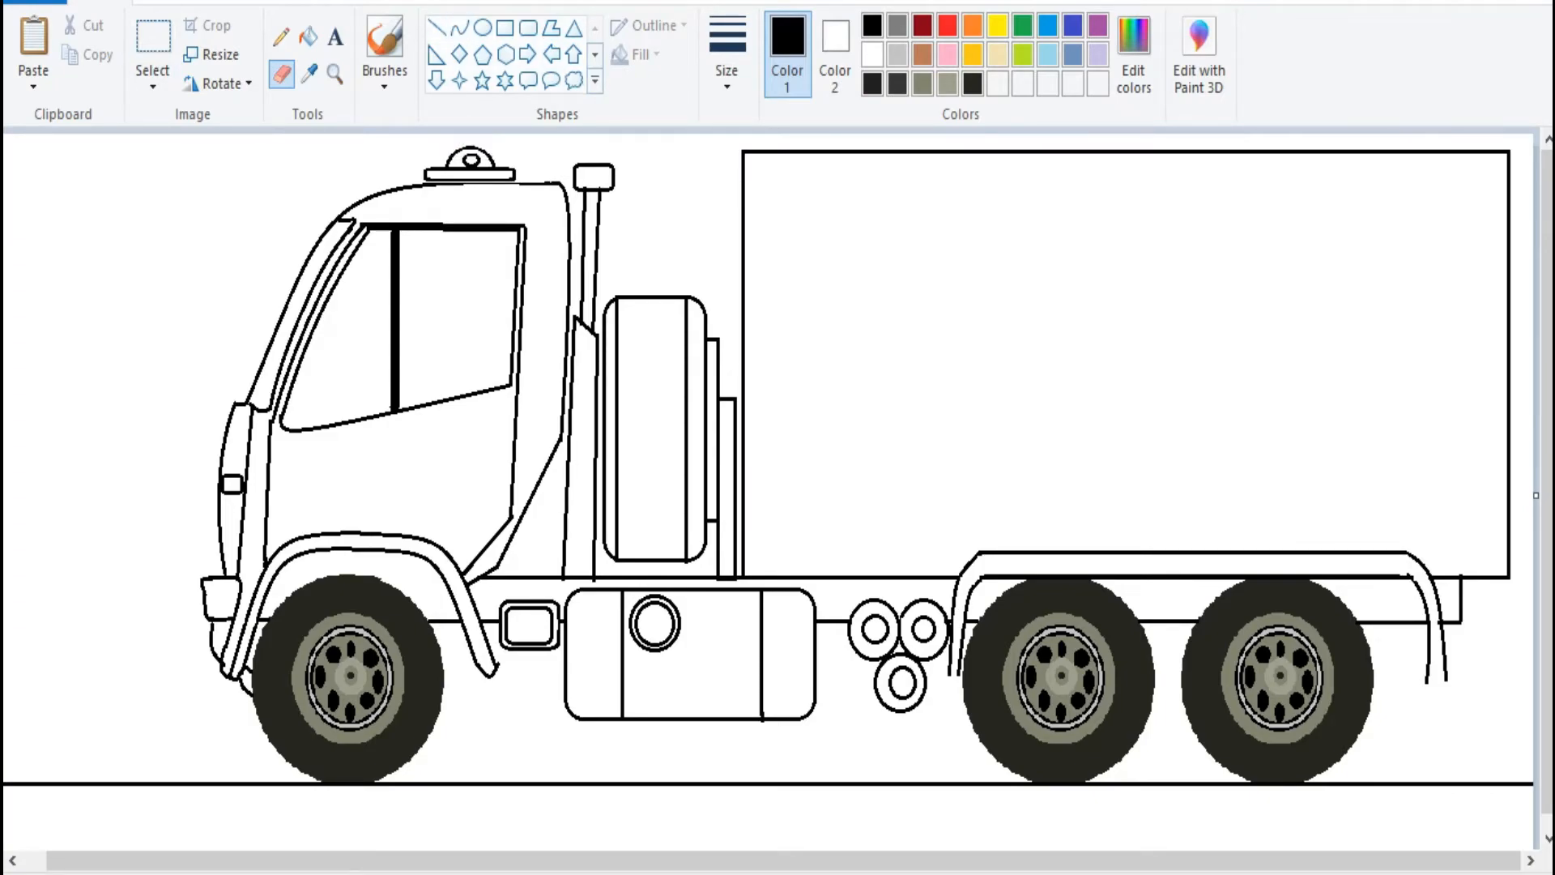
- Close the rear fender's lower ends and draw the lower chassis lines between the tank, wheels and fenders
left_click(437, 28)
left_click_drag(817, 655, 949, 660)
left_click(1146, 749)
left_click_drag(1154, 671, 1181, 676)
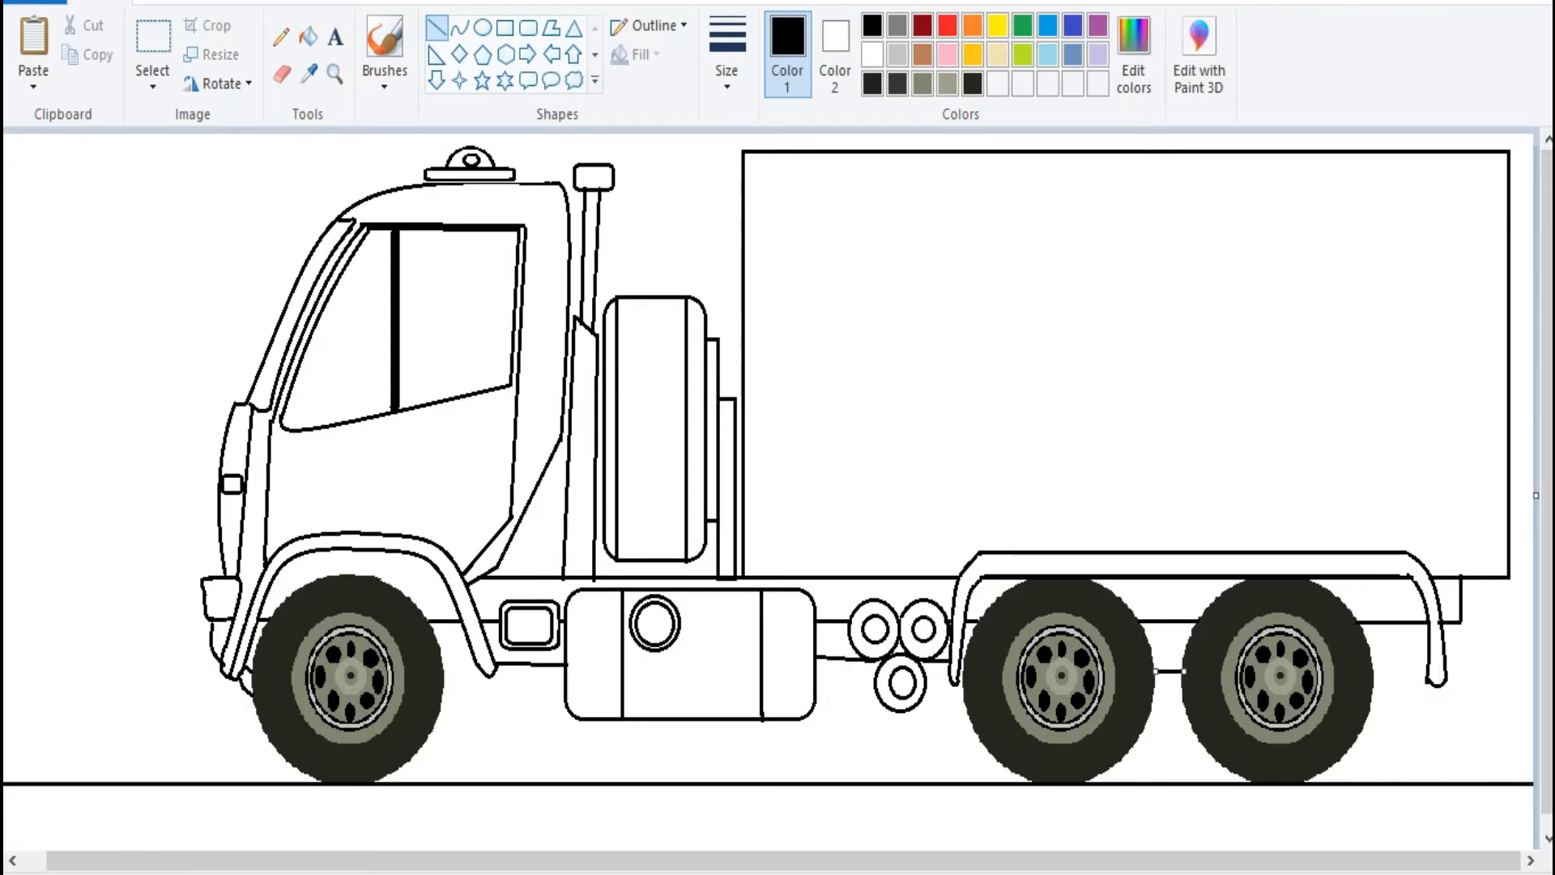
key("Escape")
left_click_drag(1429, 682, 1427, 677)
key("Escape")
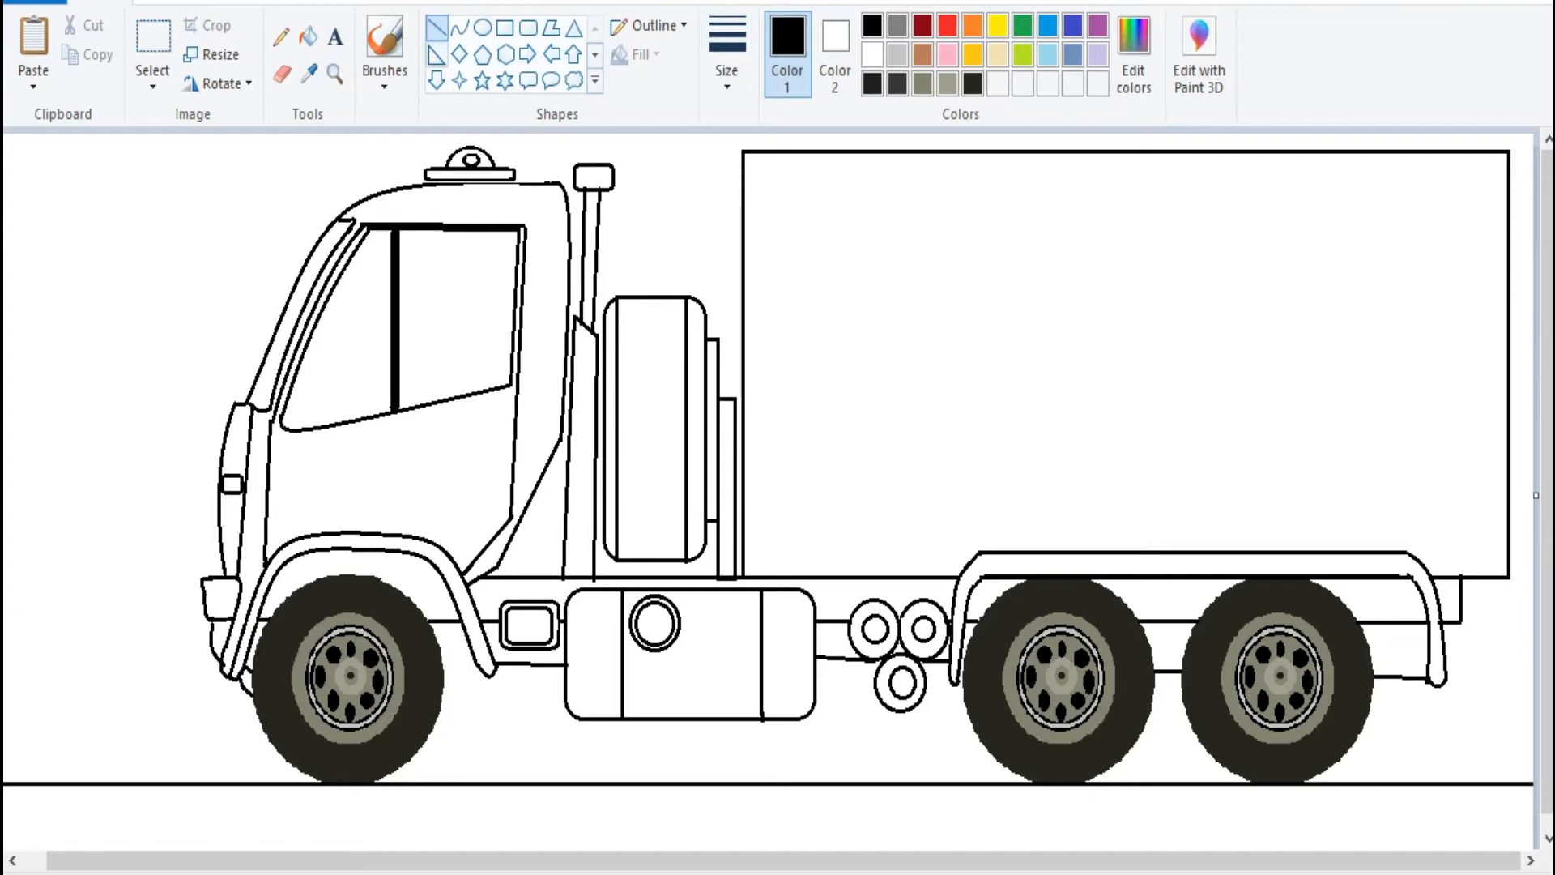
- Outline a curved bracket around the group of three small circles and clean up its stray lines
left_click(459, 29)
left_click(939, 672)
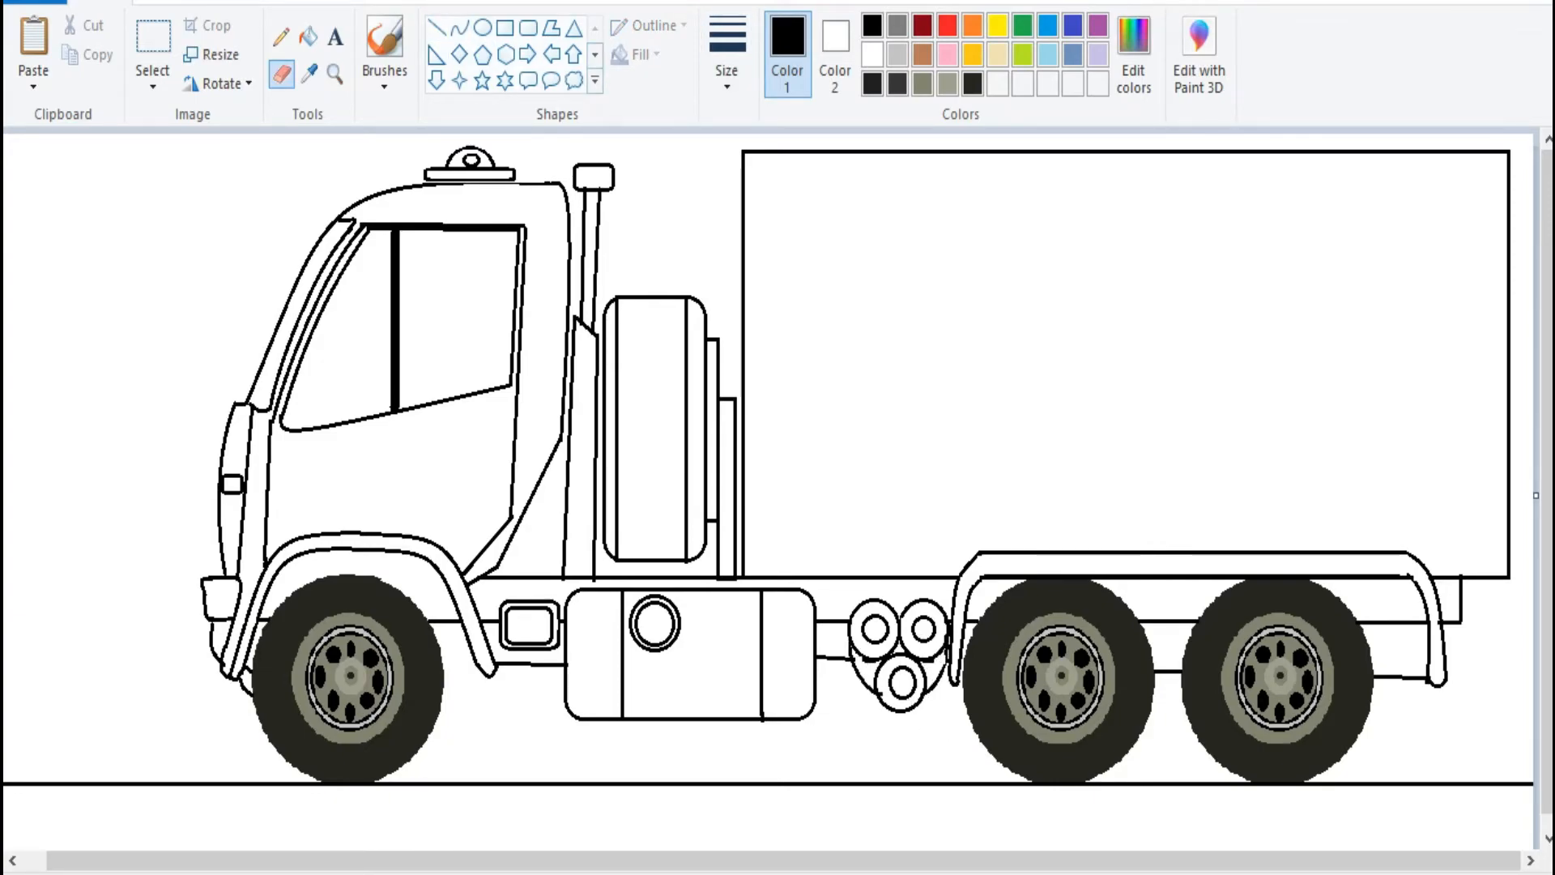
- Draw a tow coupling at the chassis's rear end as a small rectangle ending in a double ring
left_click(459, 28)
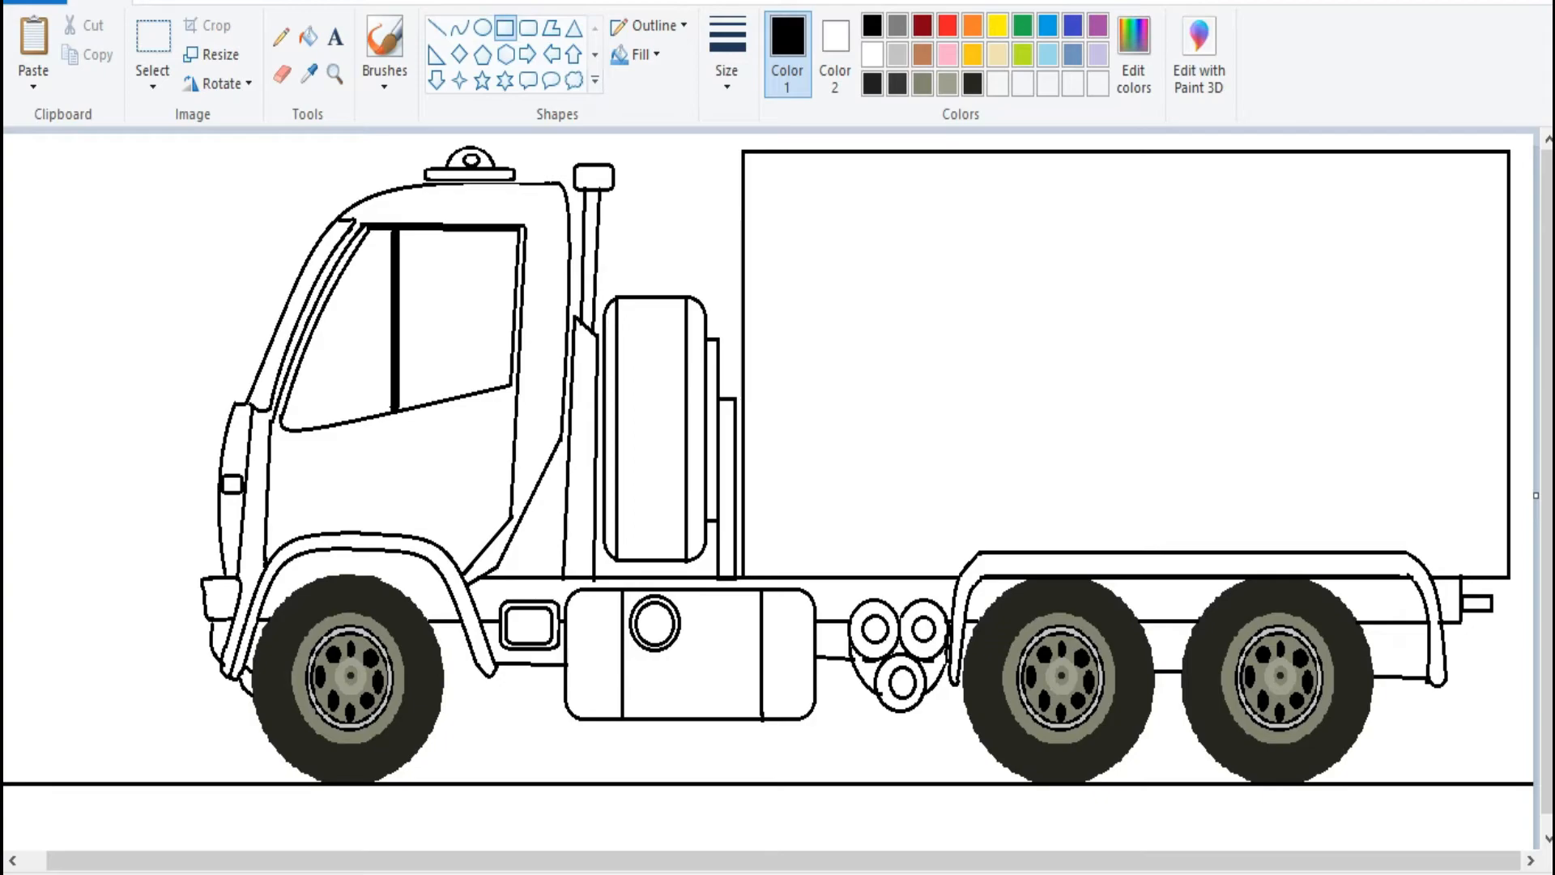
left_click(482, 27)
left_click_drag(1492, 599, 1519, 627)
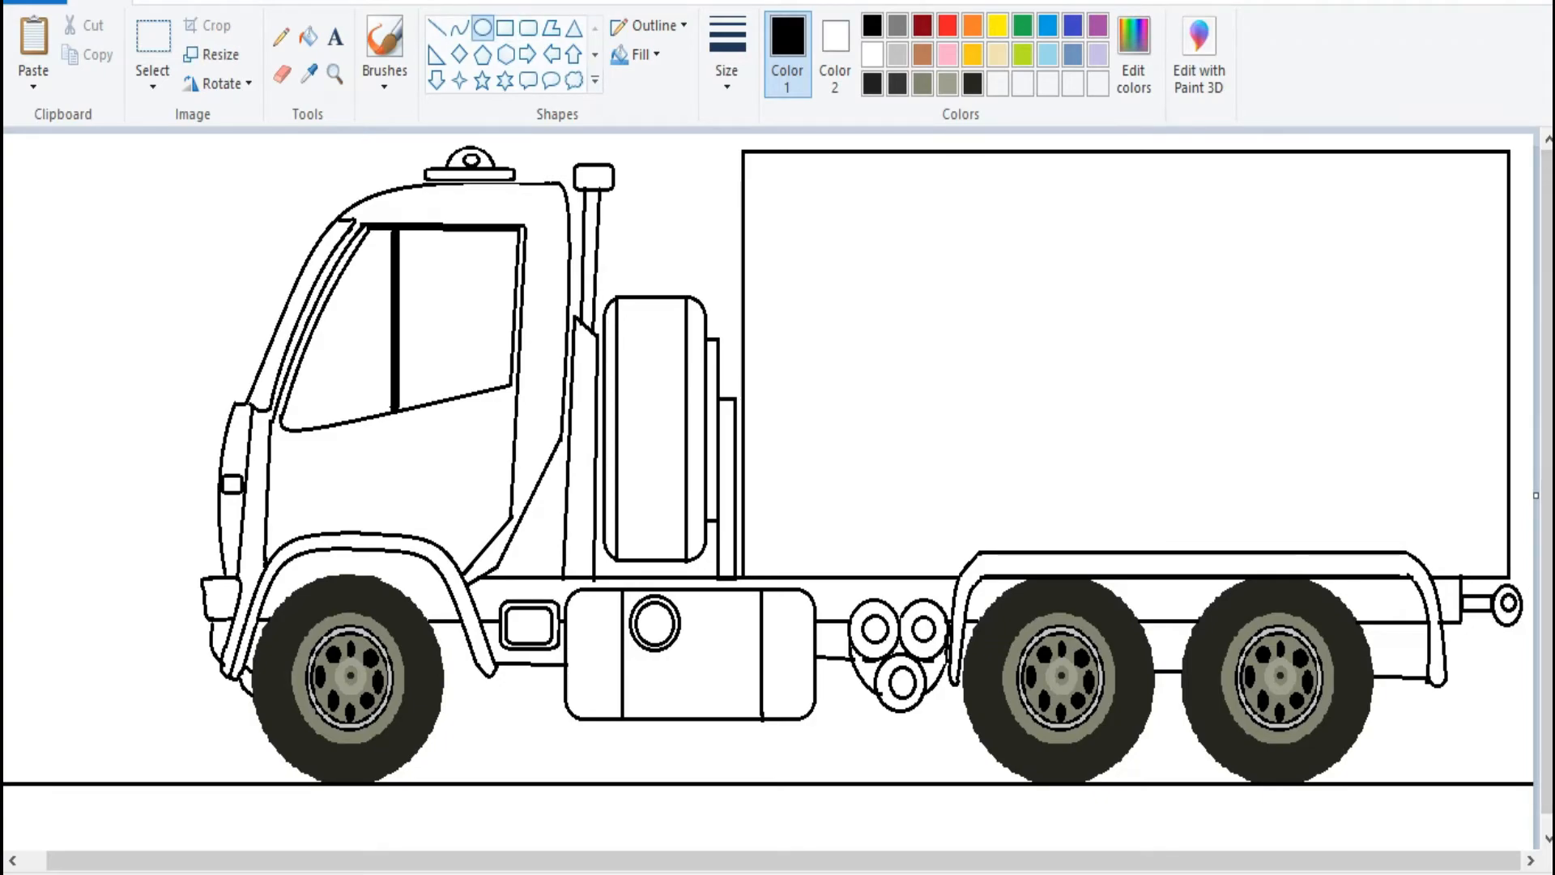
- Draw a narrow upright rounded rectangle below the chassis's rear end
left_click(528, 22)
mouse_move(1456, 622)
left_mouse_down()
mouse_move(1472, 705)
mouse_move(1460, 657)
left_mouse_up()
left_click(727, 65)
left_click(778, 173)
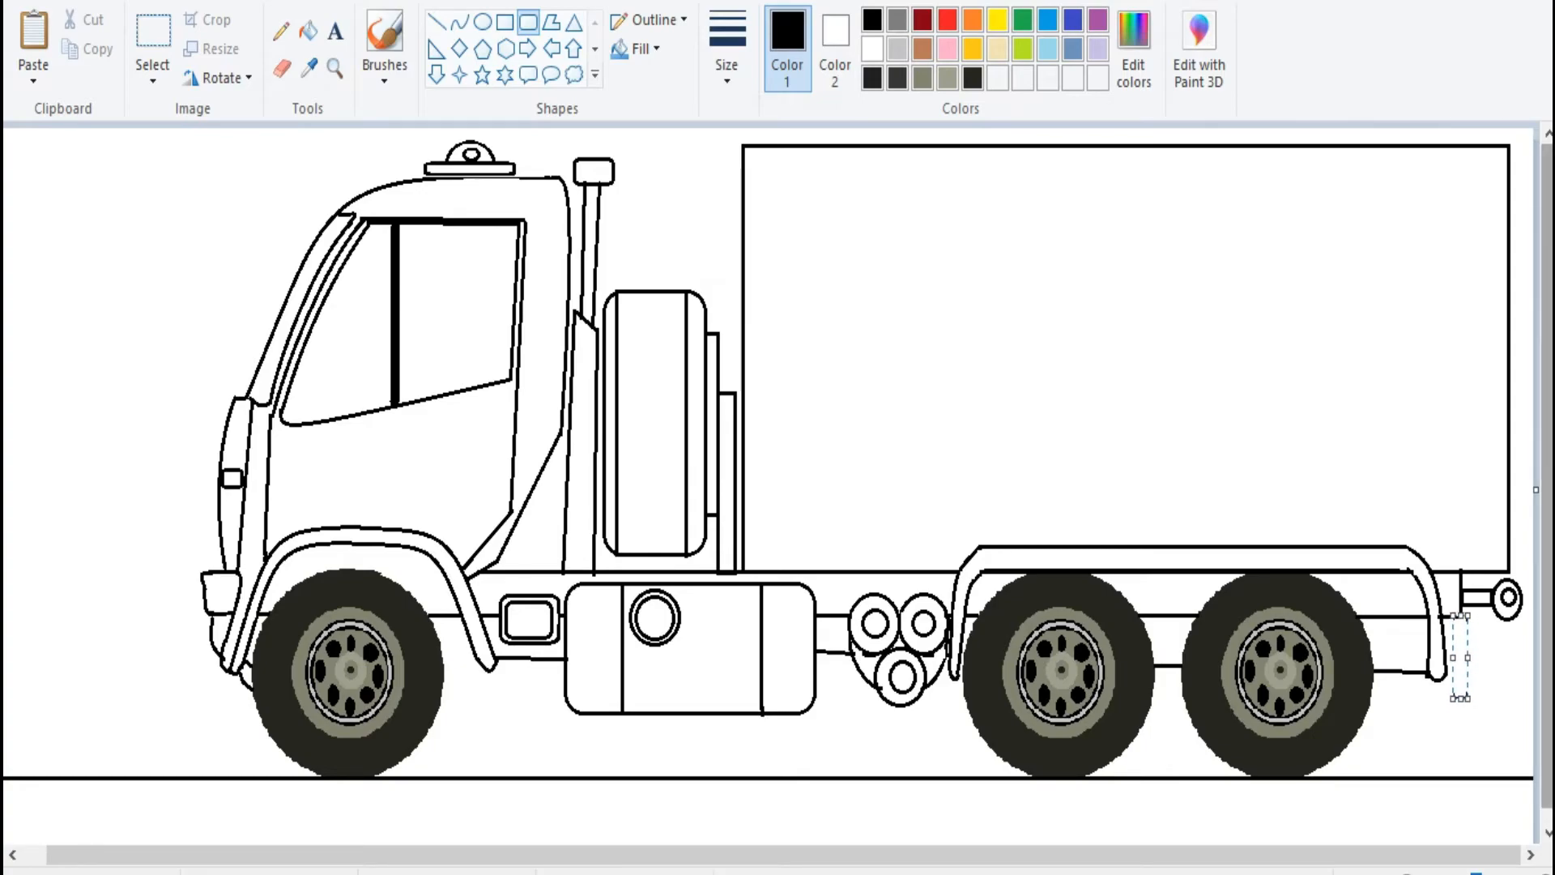
key("Escape")
- Draw a thicker-lined upright rounded rectangle behind the narrow one and add a curve inside it
mouse_move(1486, 713)
left_mouse_down()
mouse_move(1473, 609)
mouse_move(1469, 661)
left_mouse_up()
left_click(727, 64)
left_click(778, 117)
left_click_drag(1475, 611, 1487, 615)
left_click(460, 22)
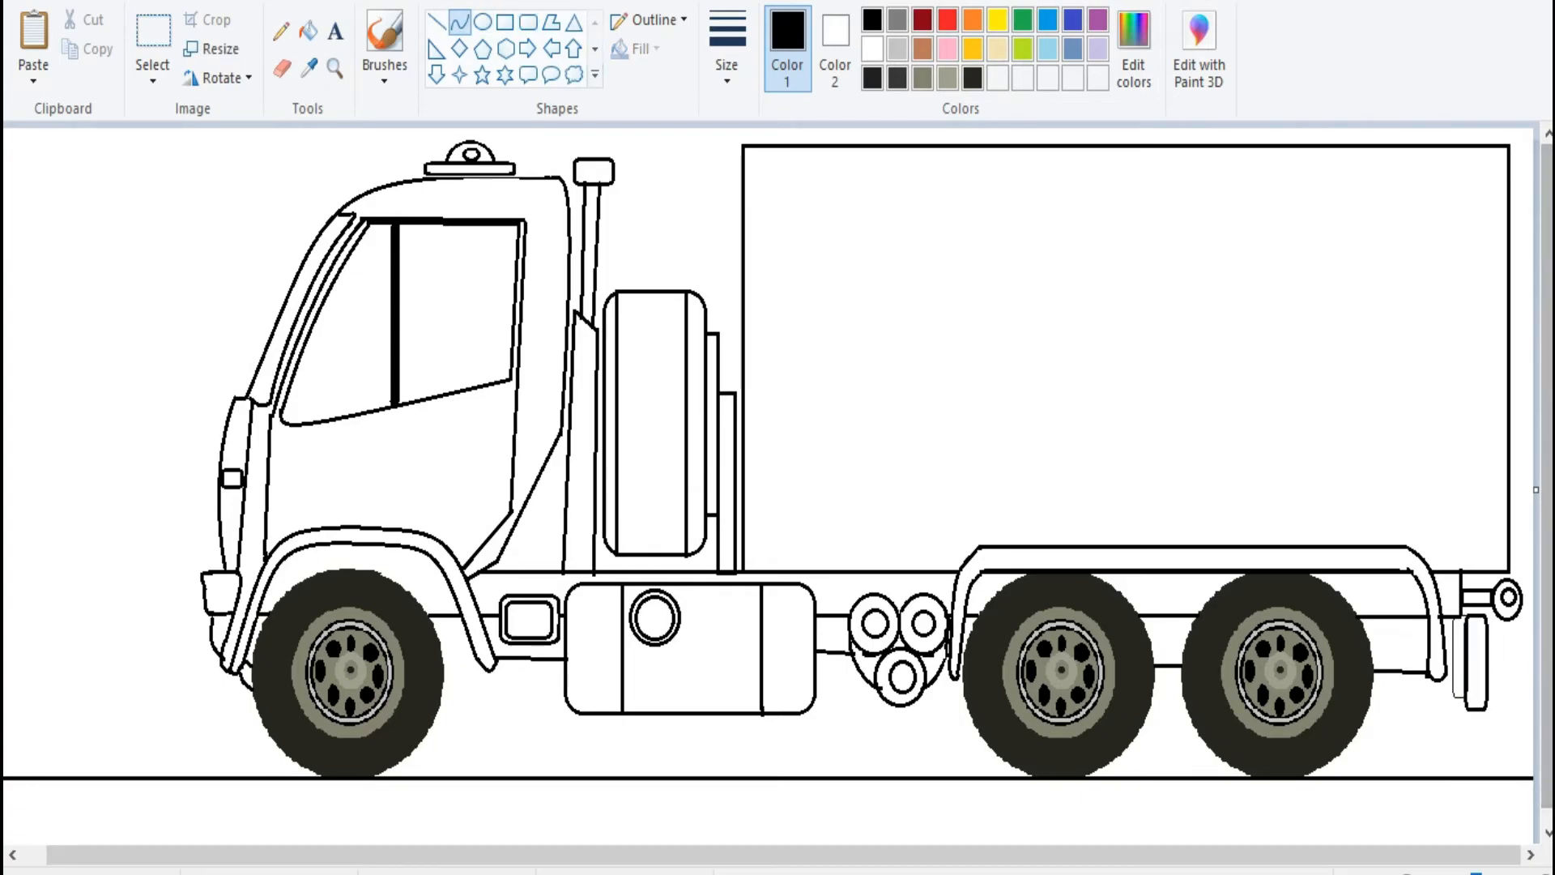
- Draw an inner rectangle inside the cargo body and divide it with three narrow vertical bars
left_click(504, 22)
left_click_drag(754, 161, 1496, 540)
key("Escape")
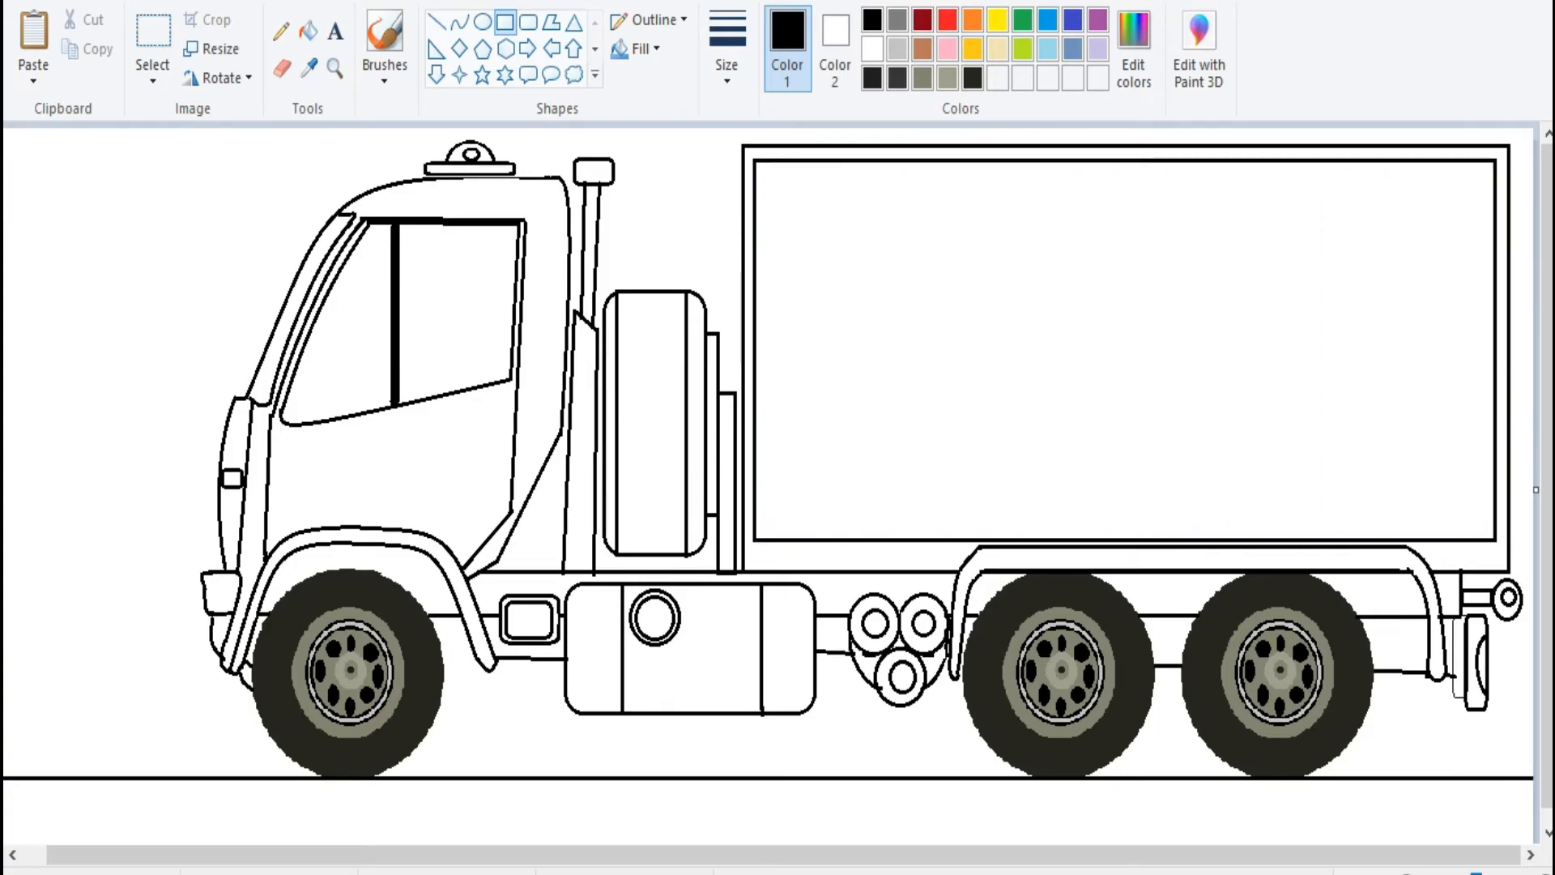
left_click_drag(955, 540, 981, 160)
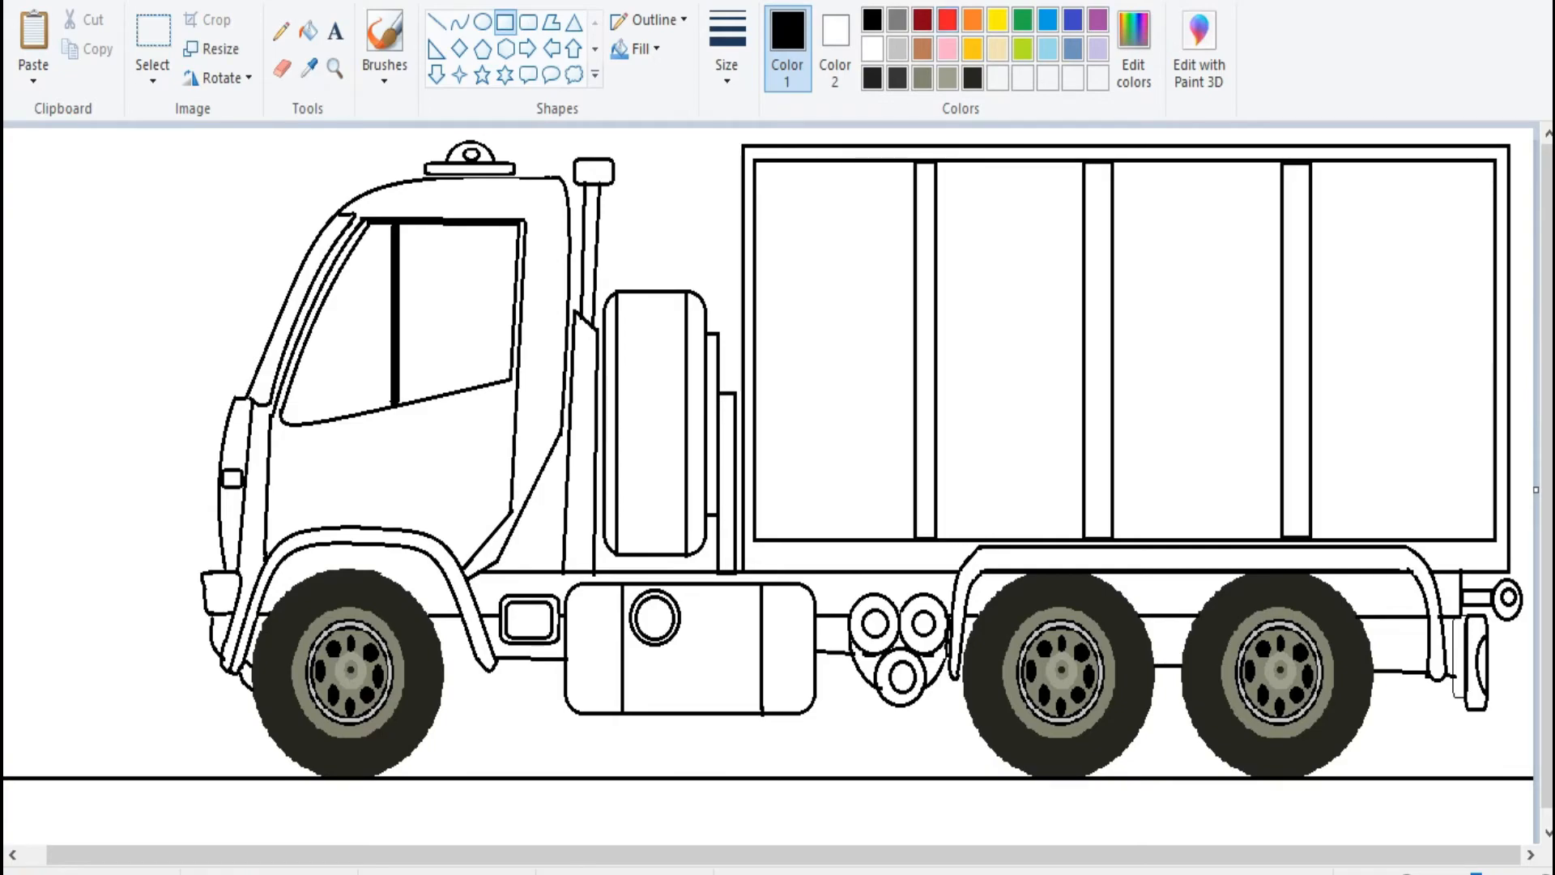
- Fill the cab's side windows and the windshield with olive grey
left_click(898, 20)
left_click(308, 31)
left_click(332, 340)
left_click(457, 308)
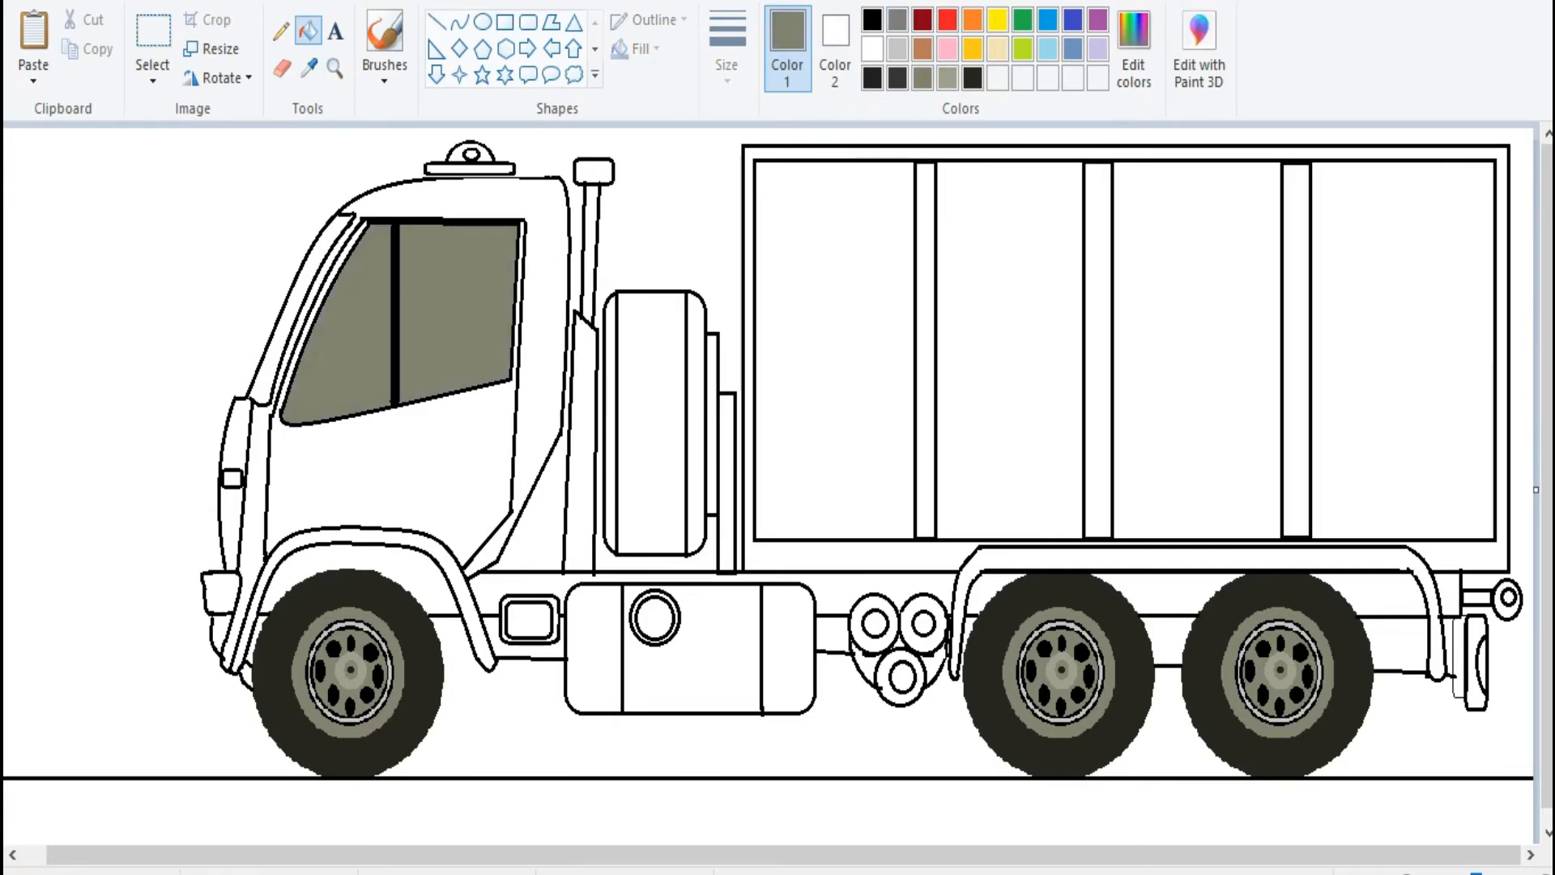
left_click(297, 312)
- Fill the large fuel tank and the small box behind the front wheel with olive grey
left_click(693, 673)
left_click(594, 672)
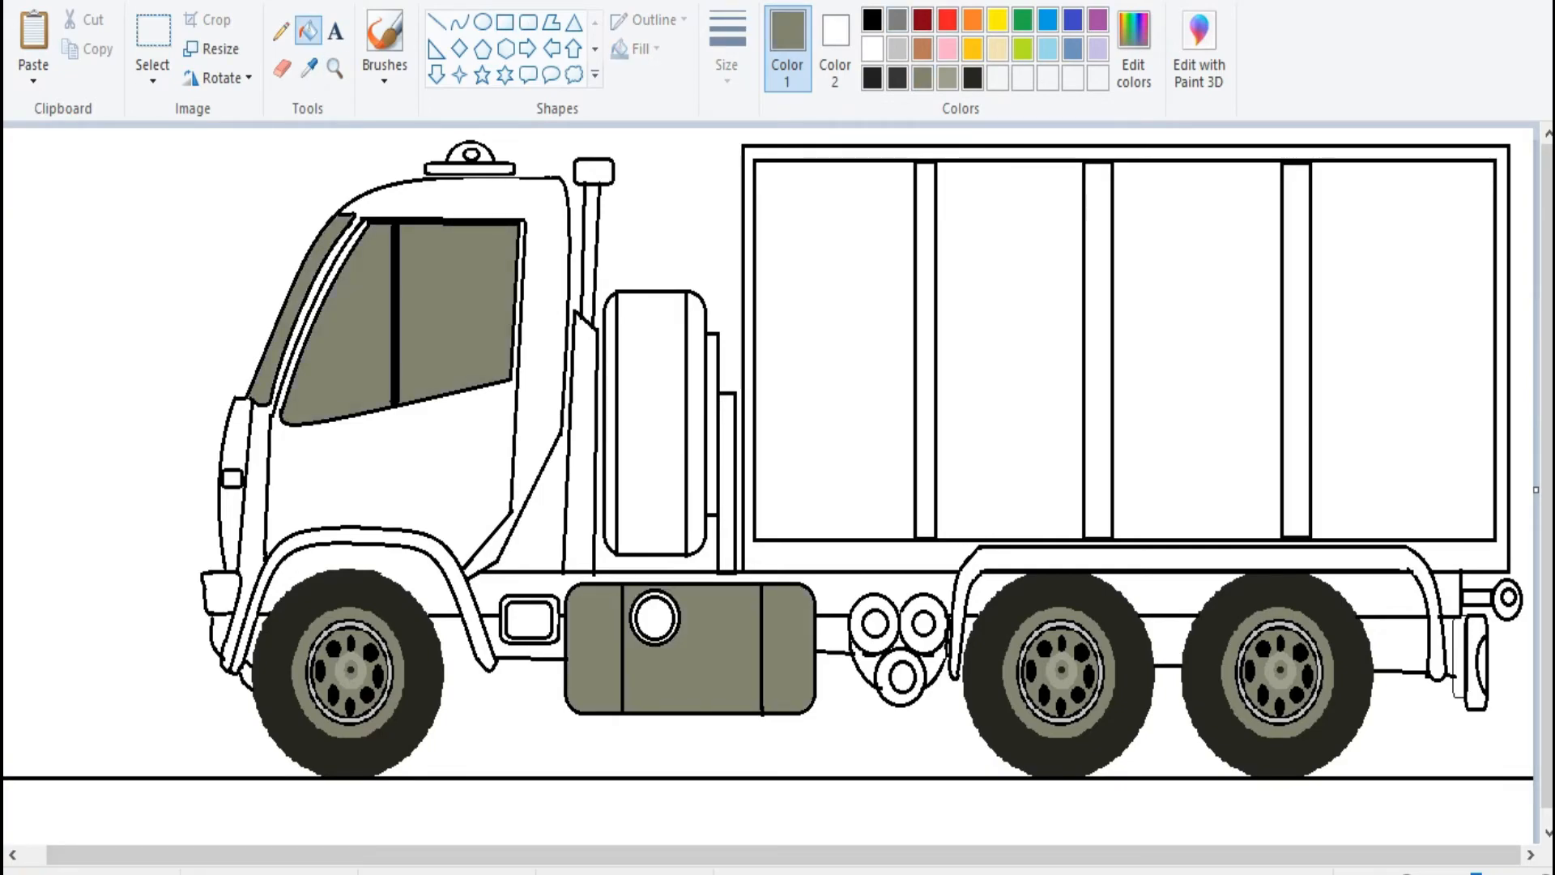
left_click(529, 620)
- Fill the spare wheel behind the cab, using near-black for its middle section and dark grey for both side strips
left_click(871, 78)
left_click(652, 421)
left_click(896, 78)
left_click(696, 421)
left_click(611, 421)
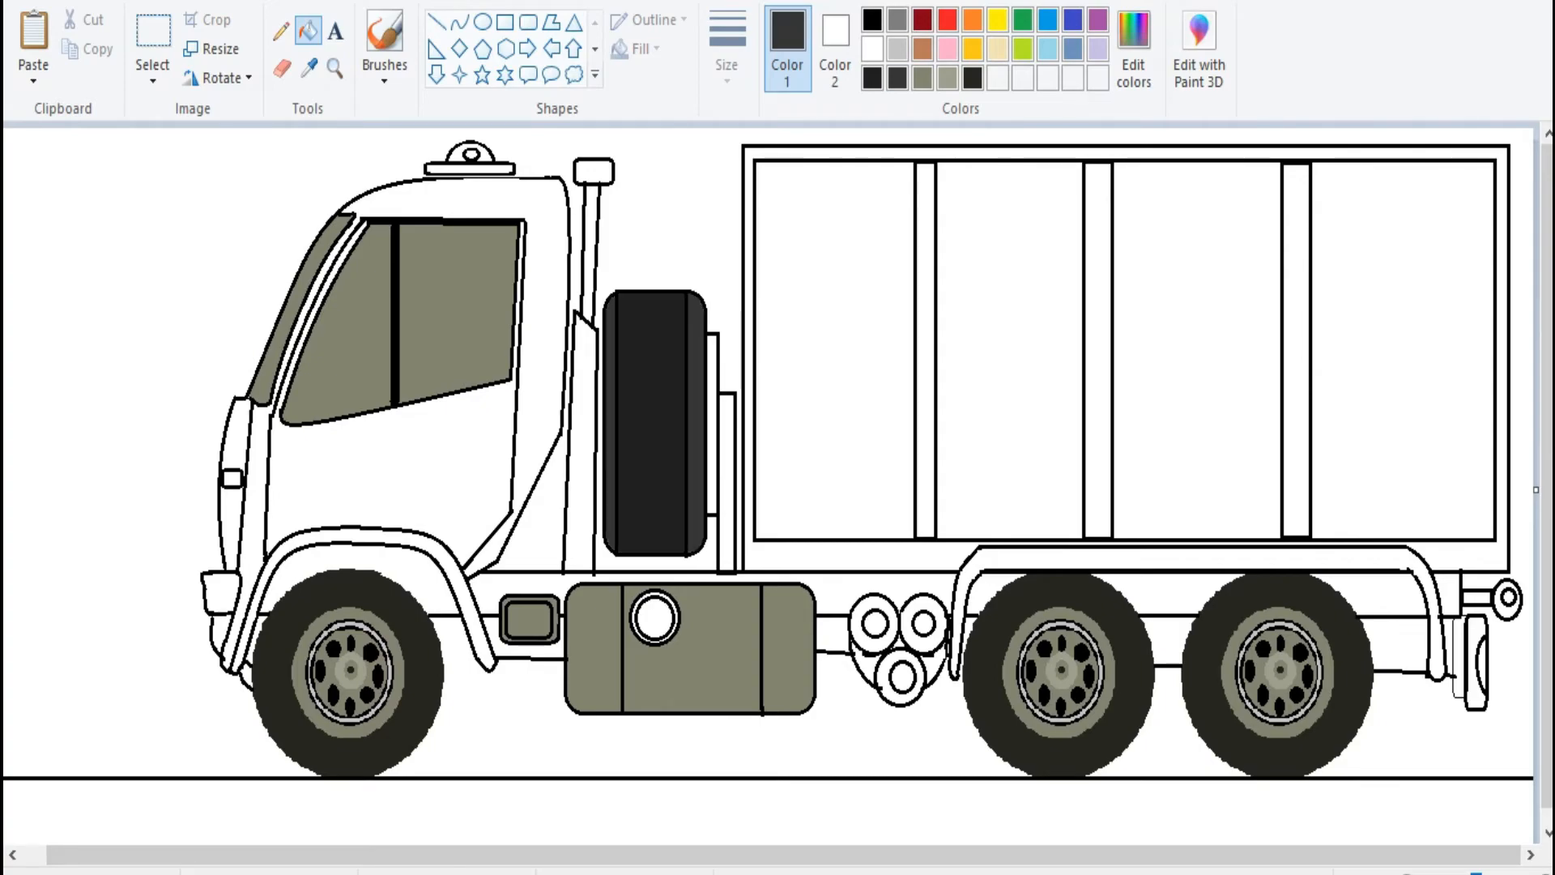
- Fill every section of the upper chassis frame and the front wheel arch gap with near-black
left_click(871, 78)
left_click(831, 596)
left_click(993, 593)
left_click(1166, 593)
left_click(1378, 595)
left_click(1448, 596)
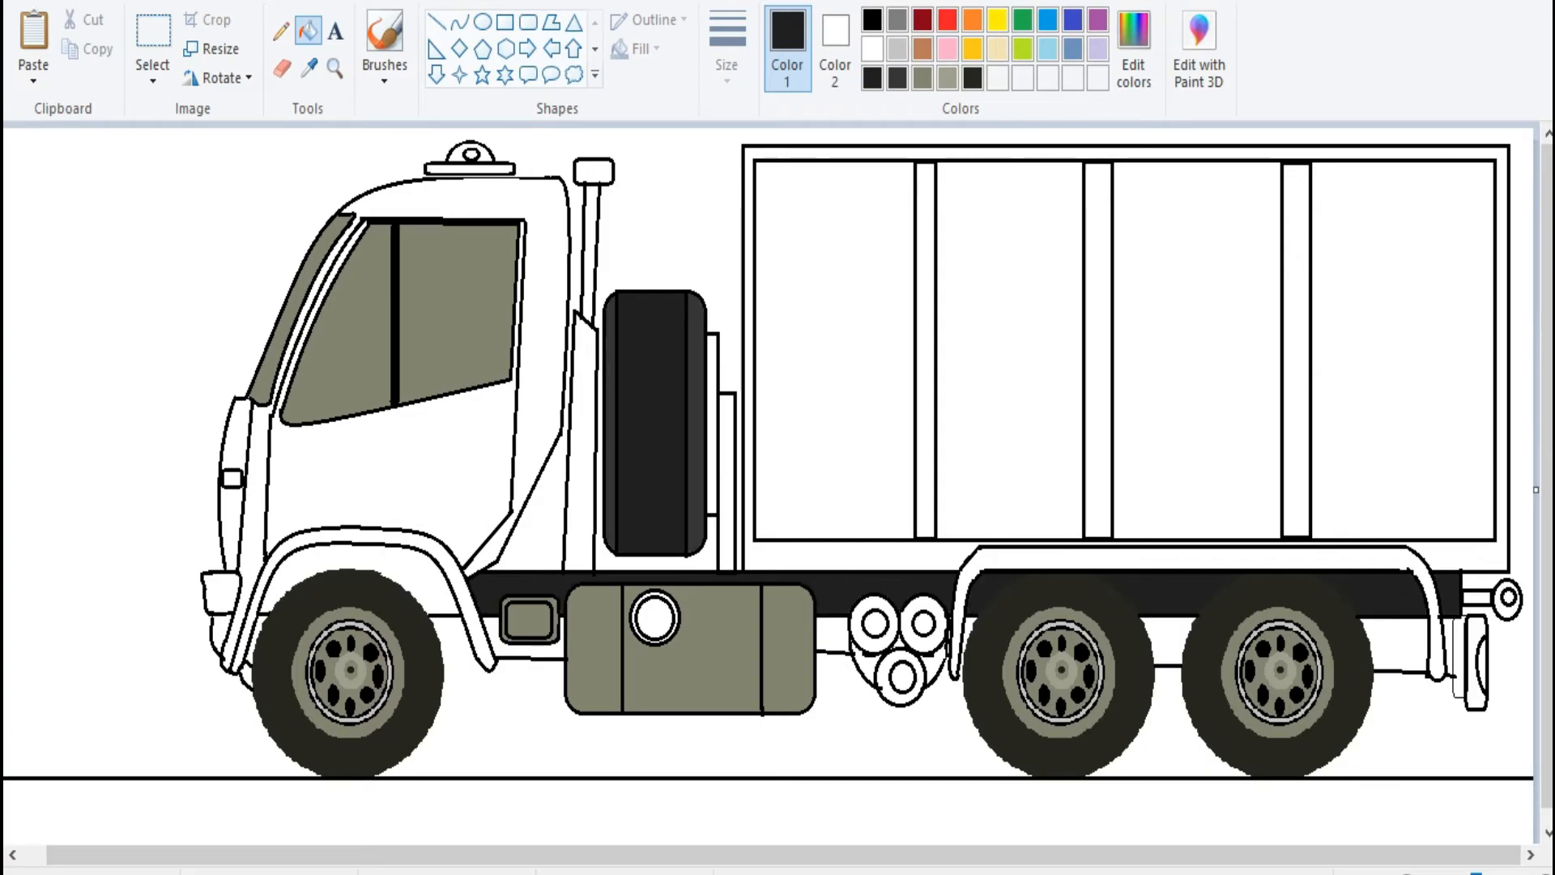
left_click(349, 558)
- Fill the outer rings of the three round cylinders and the fuel tank cap with light grey
left_click(897, 48)
left_click(923, 606)
left_click(875, 606)
left_click(902, 660)
left_click(655, 618)
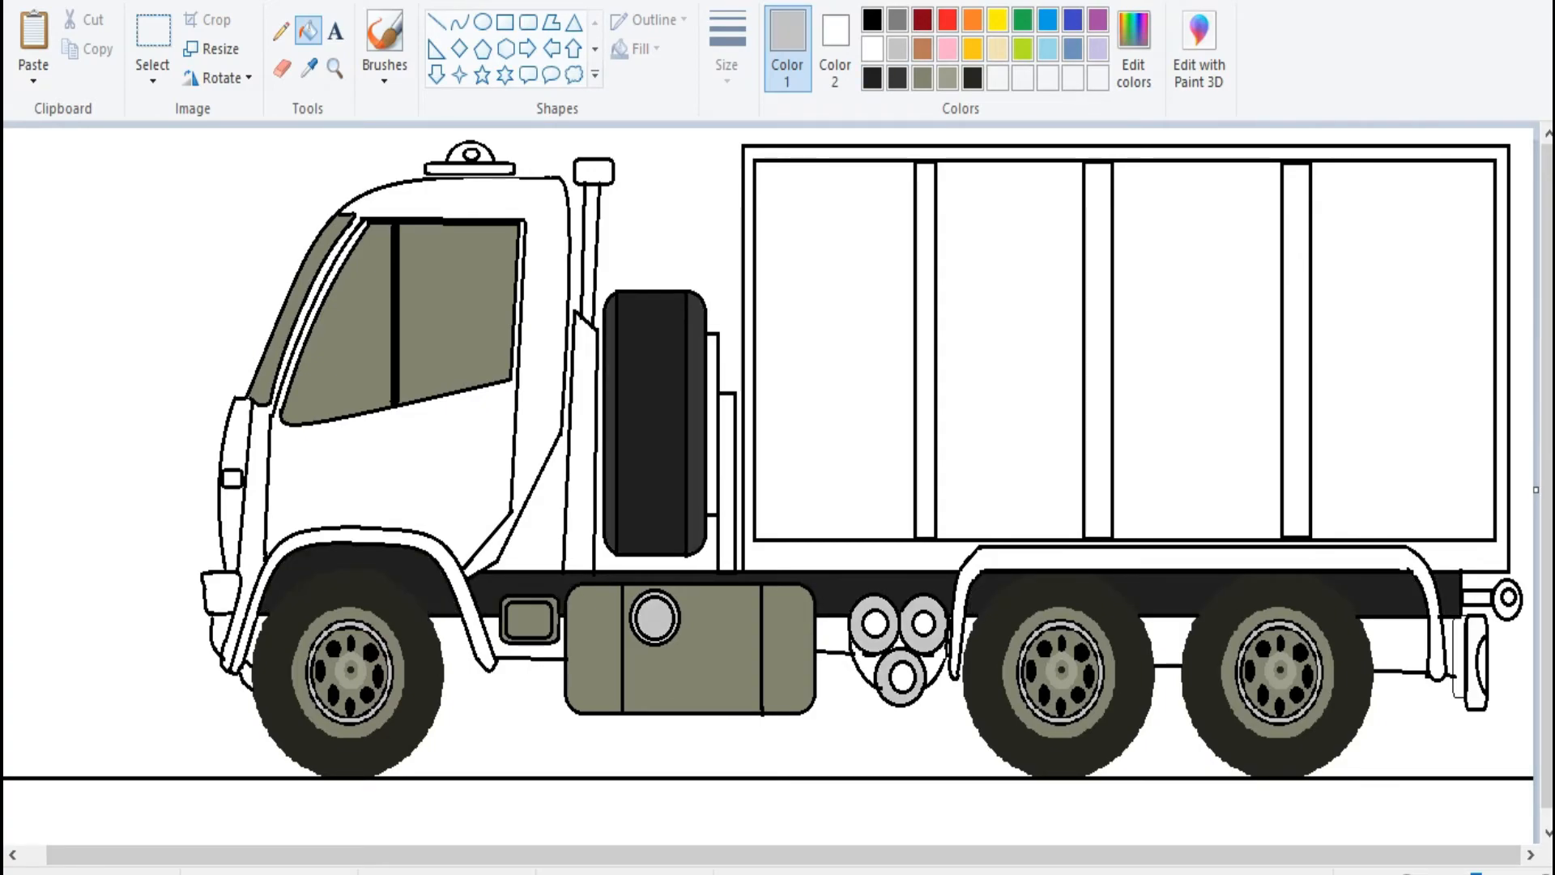
- Fill the centres of the three round cylinders with olive grey
left_click(897, 19)
left_click(924, 624)
left_click(875, 624)
left_click(902, 676)
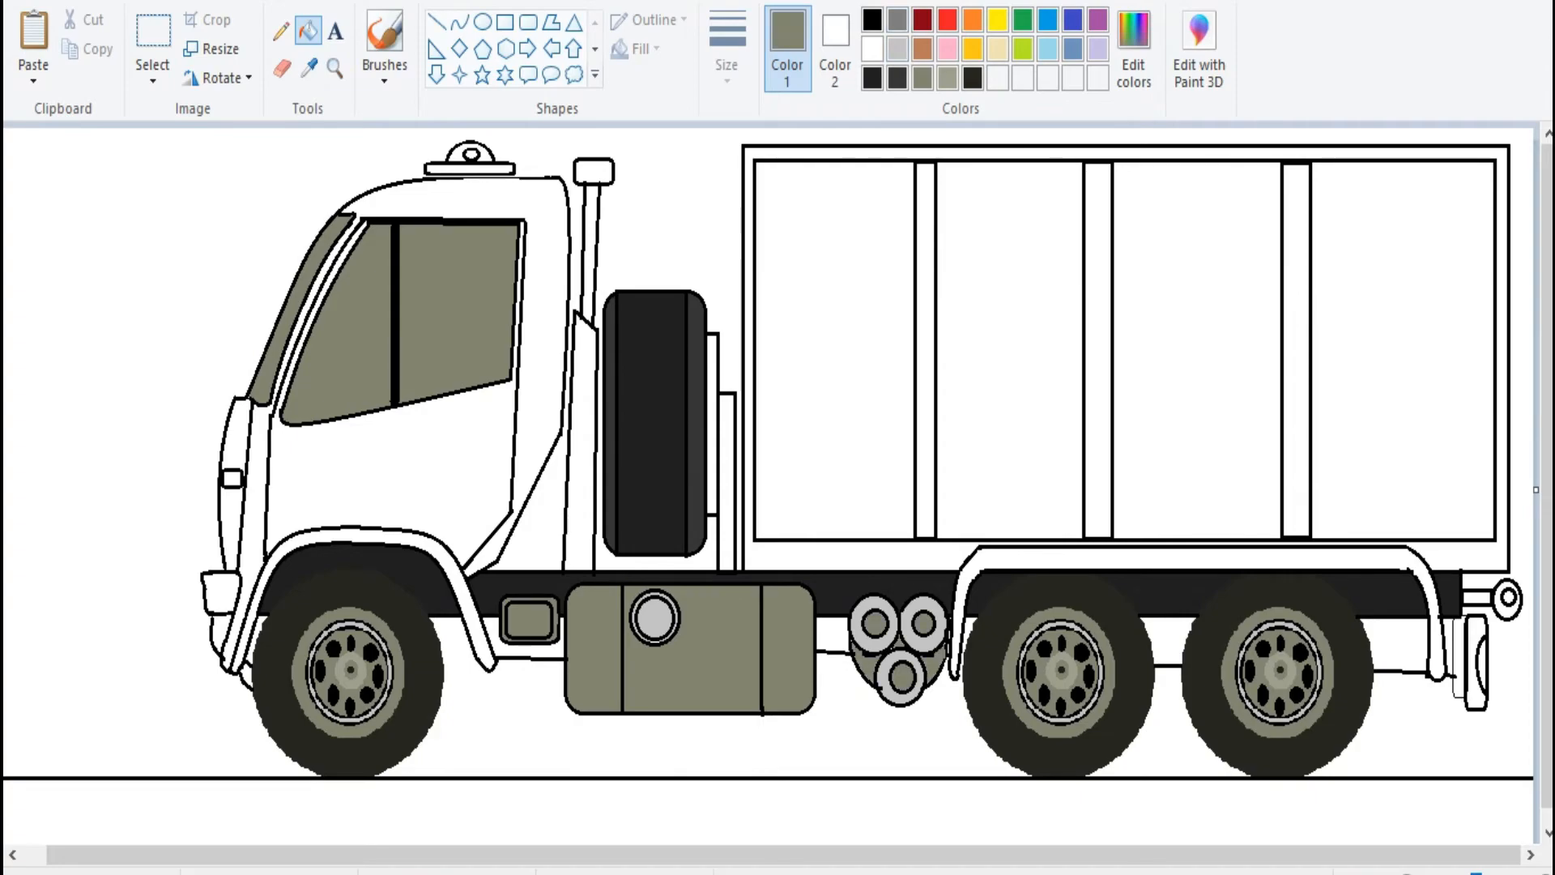
- Draw black lines outlining a lower rail beneath the chassis between the wheels, closing it off behind the last wheel
left_click(437, 22)
left_click(871, 19)
mouse_move(943, 700)
left_mouse_down()
mouse_move(437, 683)
mouse_move(413, 701)
left_mouse_up()
left_click_drag(691, 702, 718, 713)
left_click_drag(447, 683, 444, 685)
left_click_drag(565, 683, 563, 686)
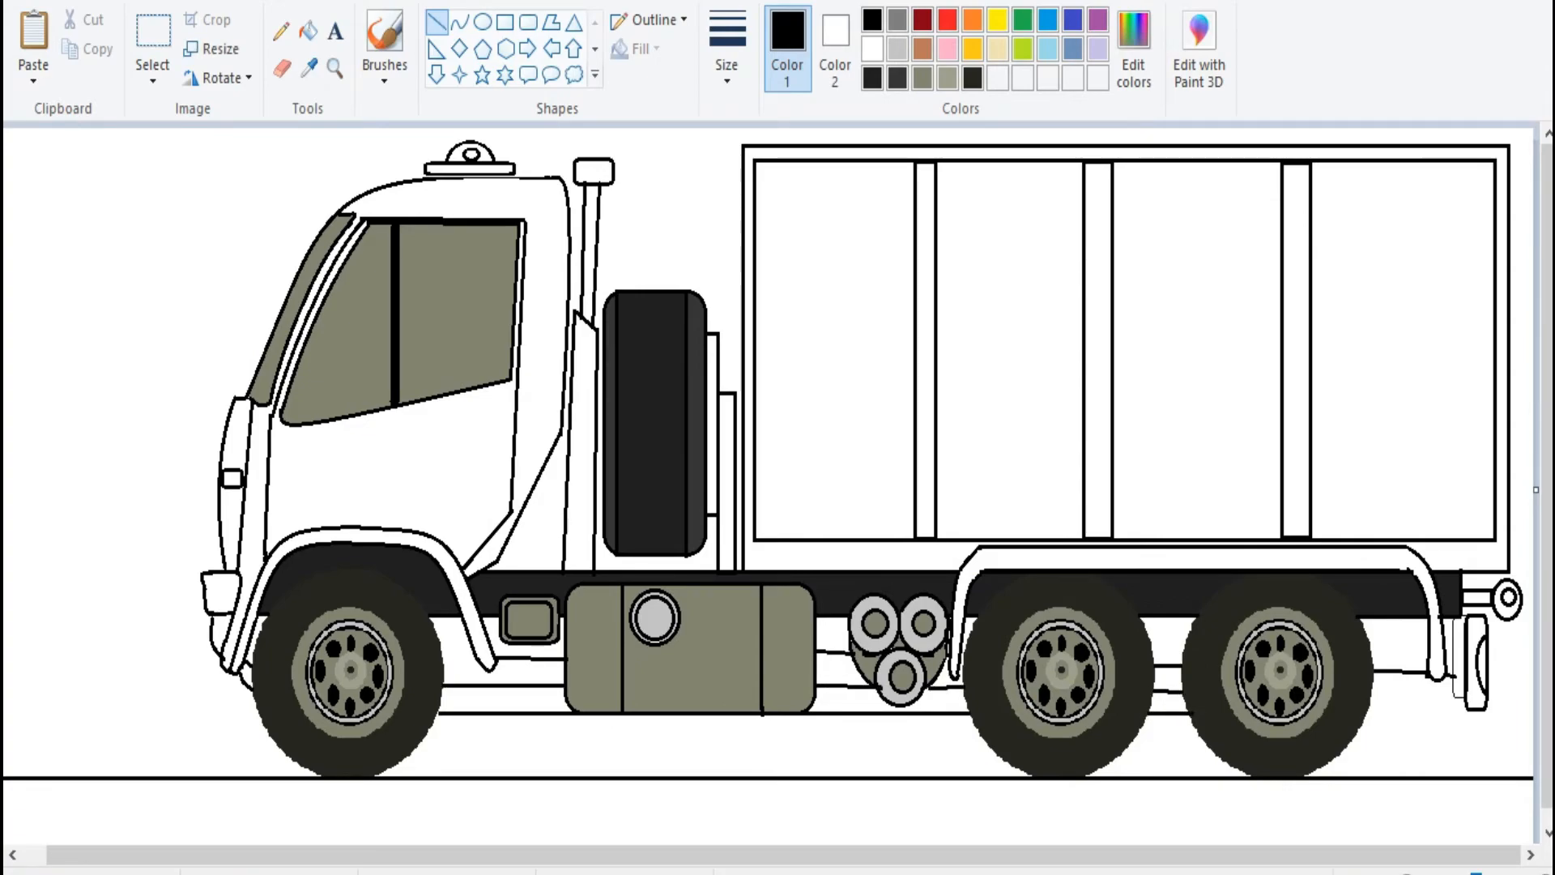
left_click_drag(1453, 720, 1458, 695)
left_click_drag(1458, 696, 1368, 694)
- Fill all sections of the lower rail beneath the chassis with olive grey
left_click(308, 31)
left_click(922, 78)
left_click(502, 699)
left_click(842, 701)
left_click(1169, 701)
left_click(1412, 707)
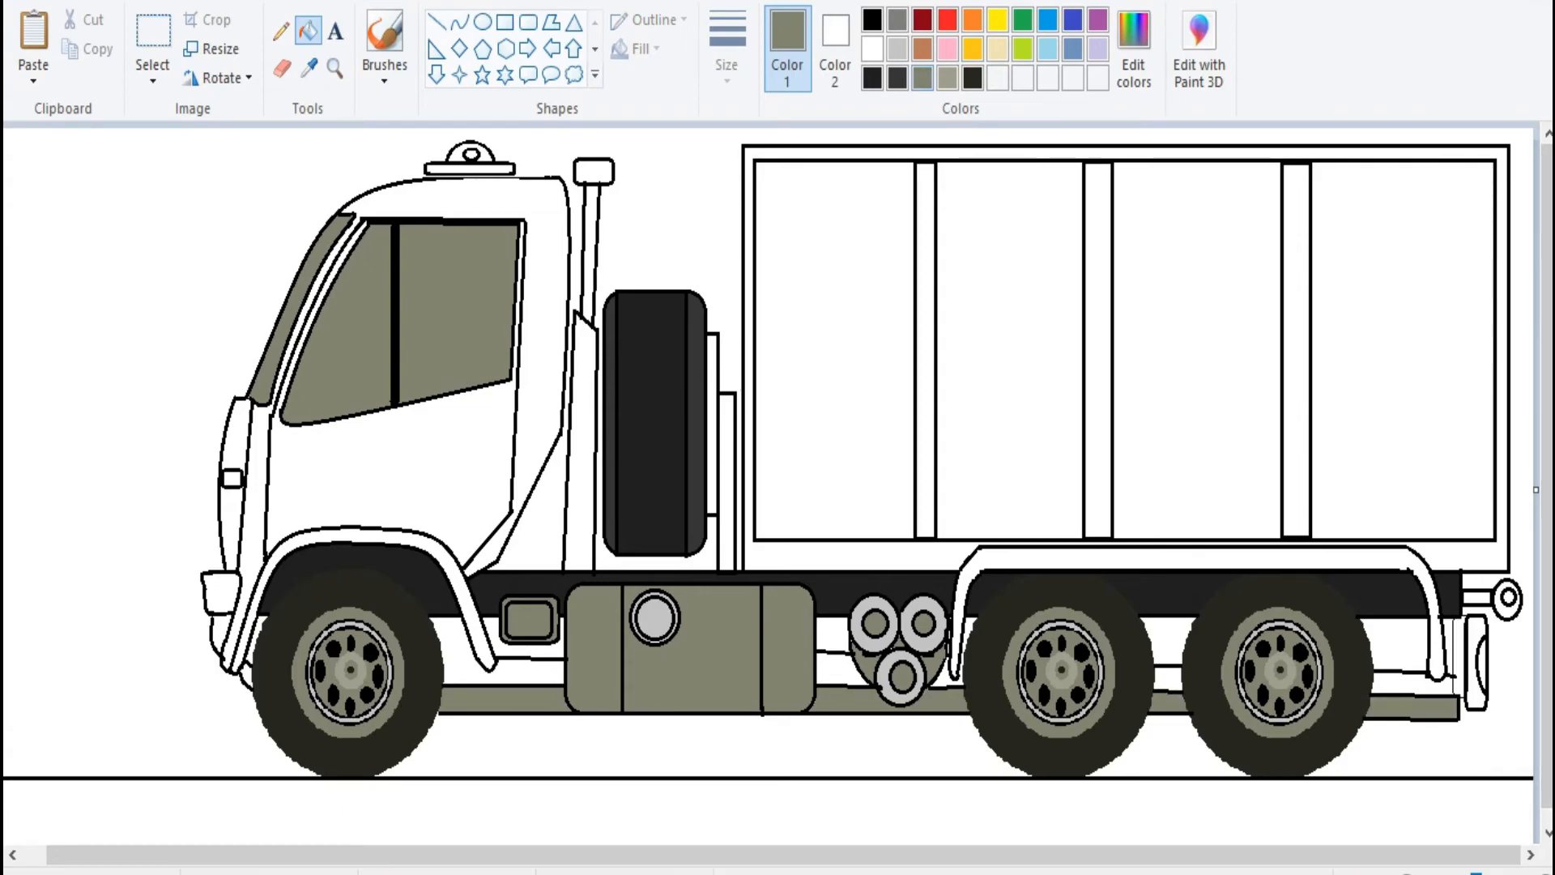
- Recolour the fuel tank cap olive grey and its surrounding ring black
left_click(654, 617)
left_click(873, 78)
left_click(872, 20)
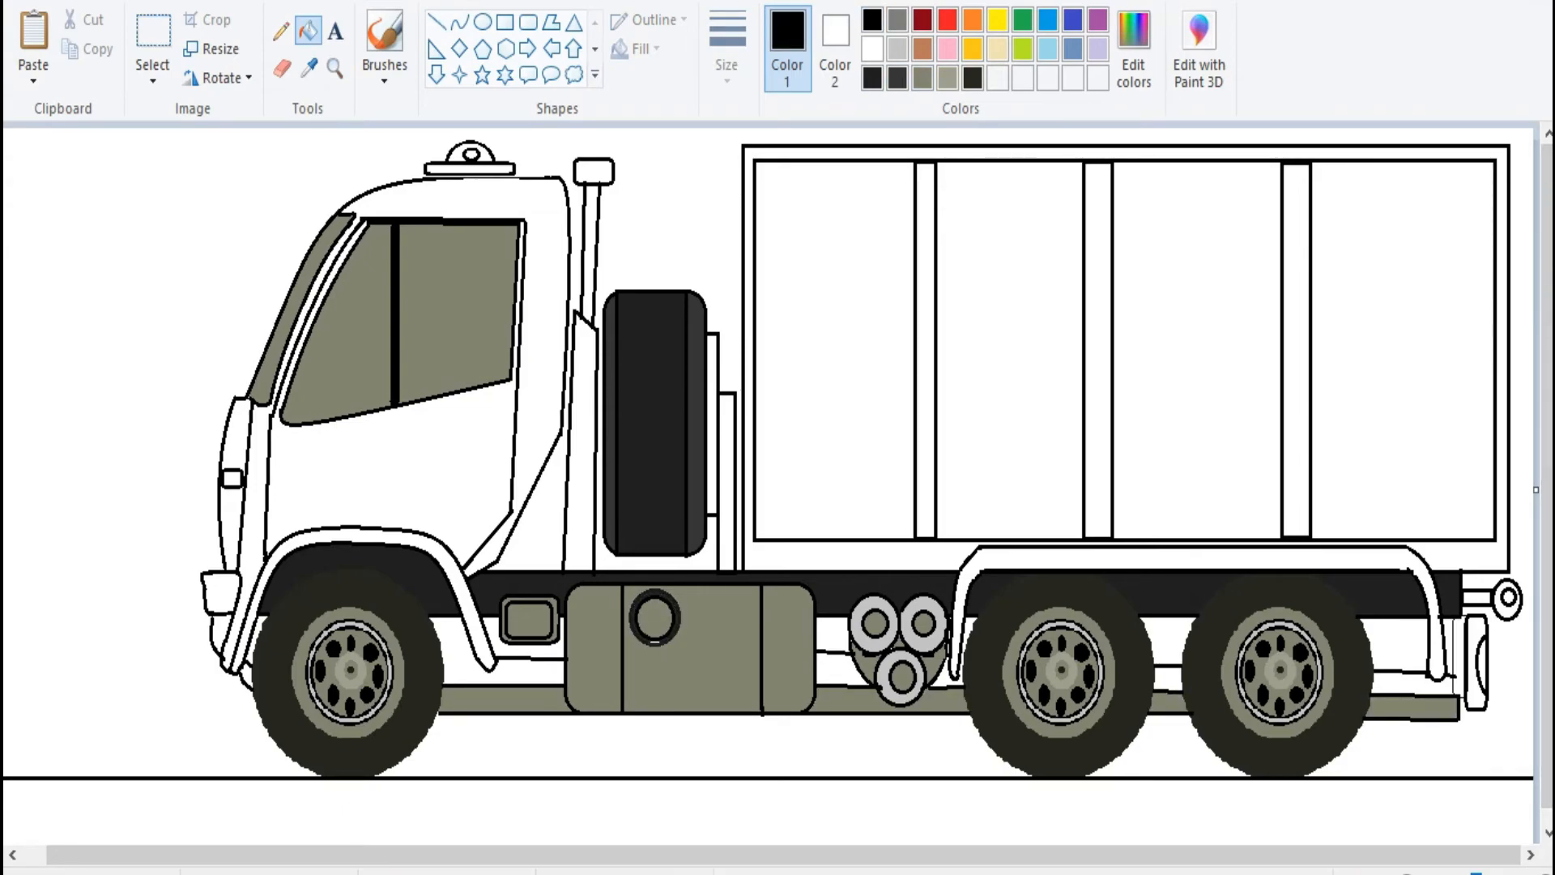
left_click(922, 78)
- Colour the roof beacon with an orange dome, a yellow centre and a green base
left_click(947, 20)
left_click(472, 156)
left_click(973, 19)
left_click(457, 155)
left_click(998, 20)
left_click(472, 155)
left_click(1023, 20)
left_click(470, 169)
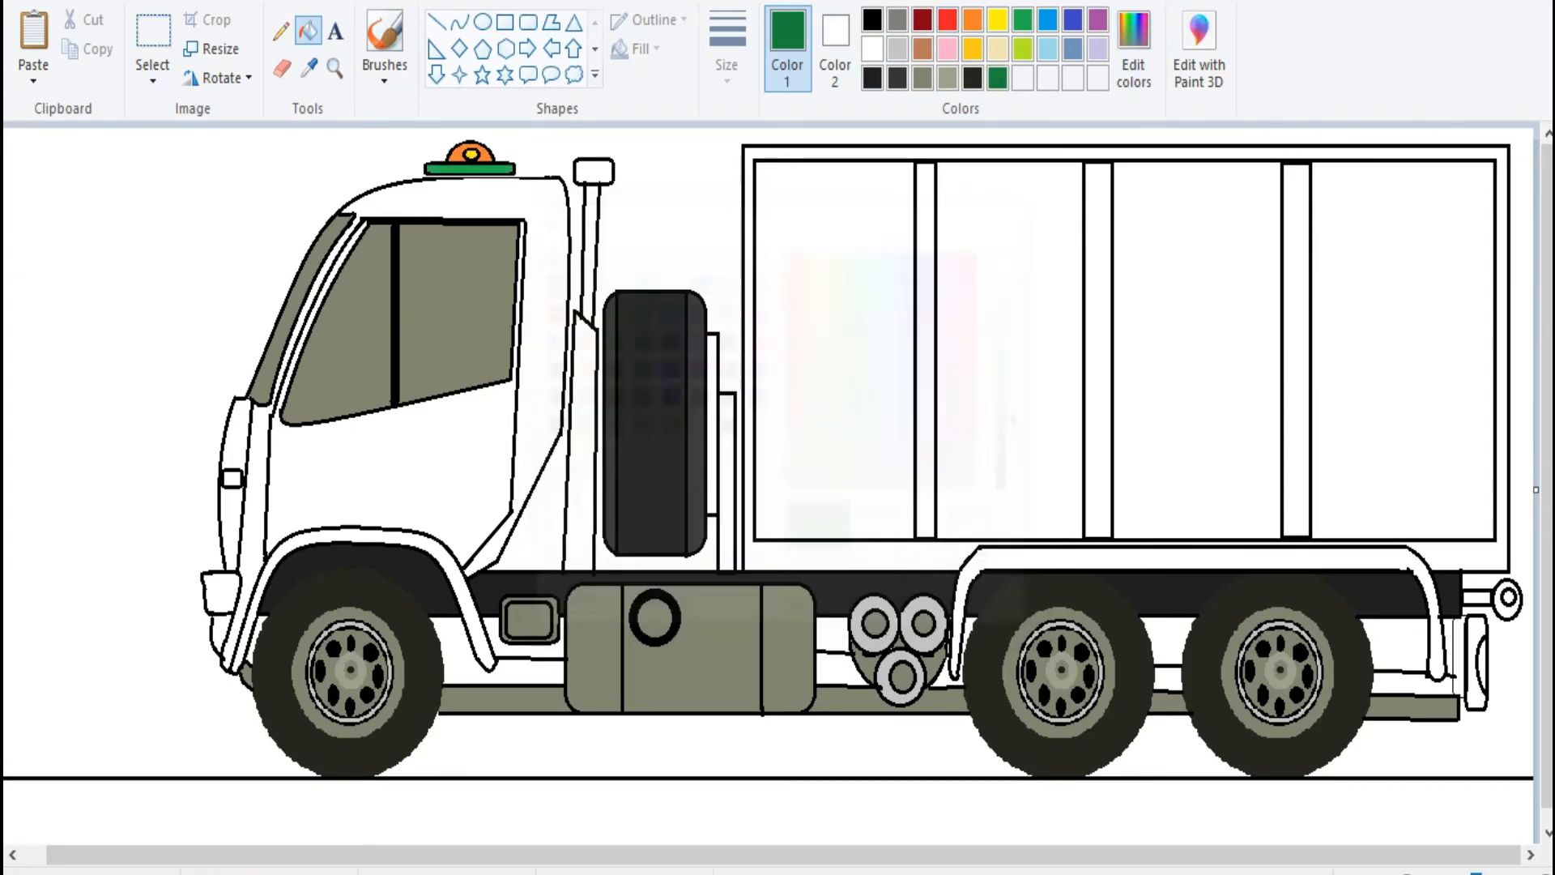
- Fill the cab body and its front panels with green, and define a slightly darker custom green
left_click(389, 486)
left_click(740, 331)
left_click(237, 437)
left_click(231, 526)
left_click(1134, 48)
left_click(571, 609)
- Draw a straight black horizontal line across the cab just above the side windows to separate the roof
left_click(873, 20)
left_click(437, 22)
left_click_drag(340, 211, 567, 212)
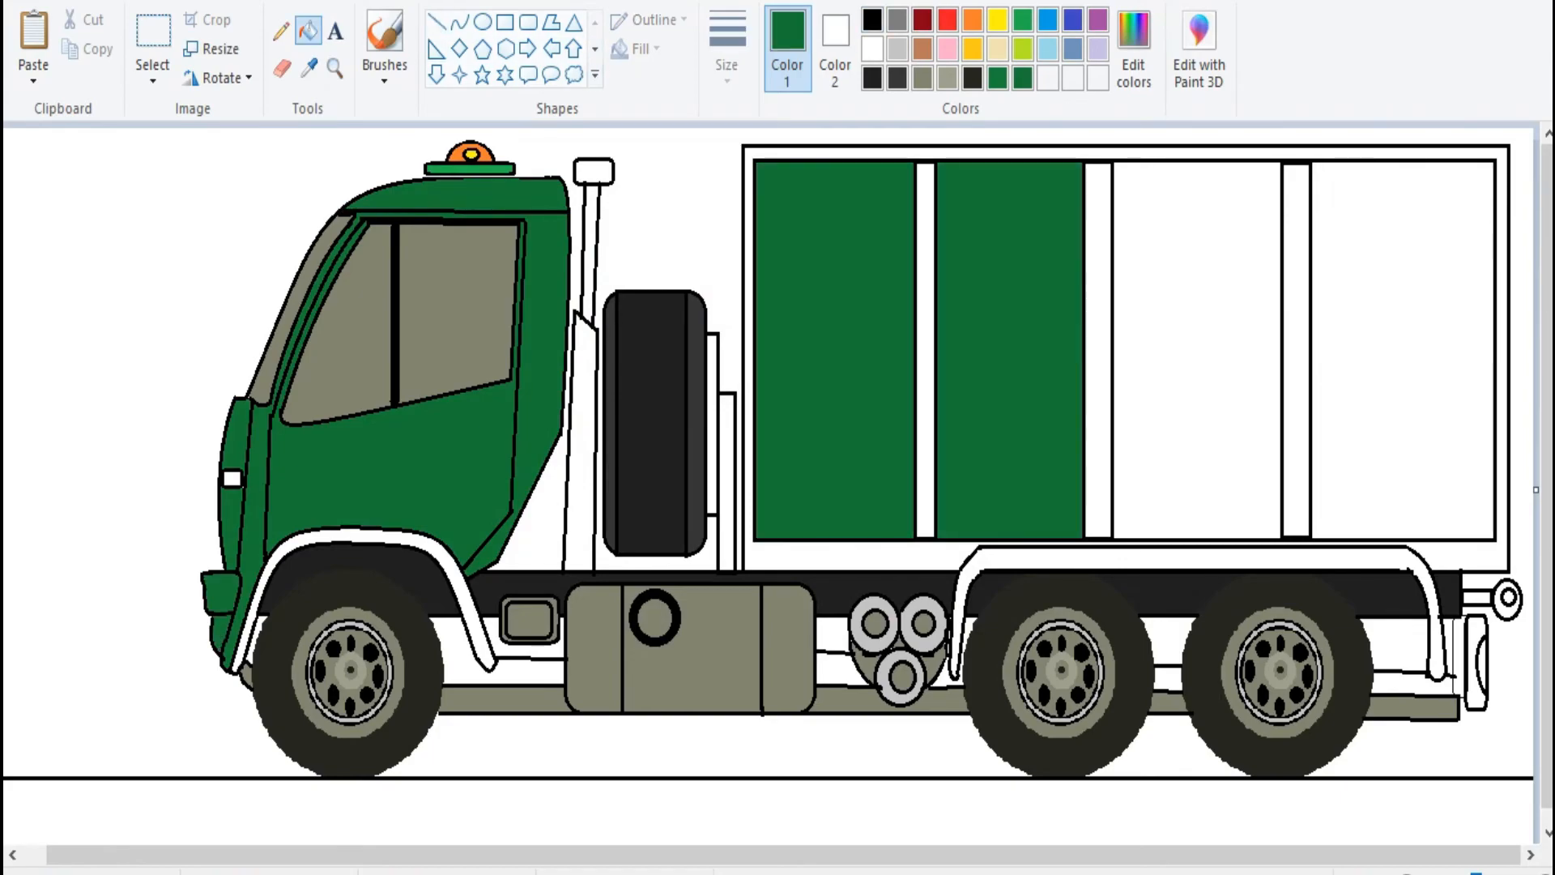
- Fill the two rear panels of the cargo body and its outer frame with green
left_click(1196, 350)
left_click(1403, 350)
left_click(1126, 556)
- Fill the front three cargo panels, cab, roof and bumper with a darker custom green, and recolour the cargo body's frame white
left_click(1134, 49)
left_click(1024, 448)
left_click(571, 608)
left_click(1197, 350)
left_click(1009, 350)
left_click(539, 324)
left_click(454, 195)
left_click(235, 437)
left_click(220, 592)
left_click(871, 49)
left_click(1126, 555)
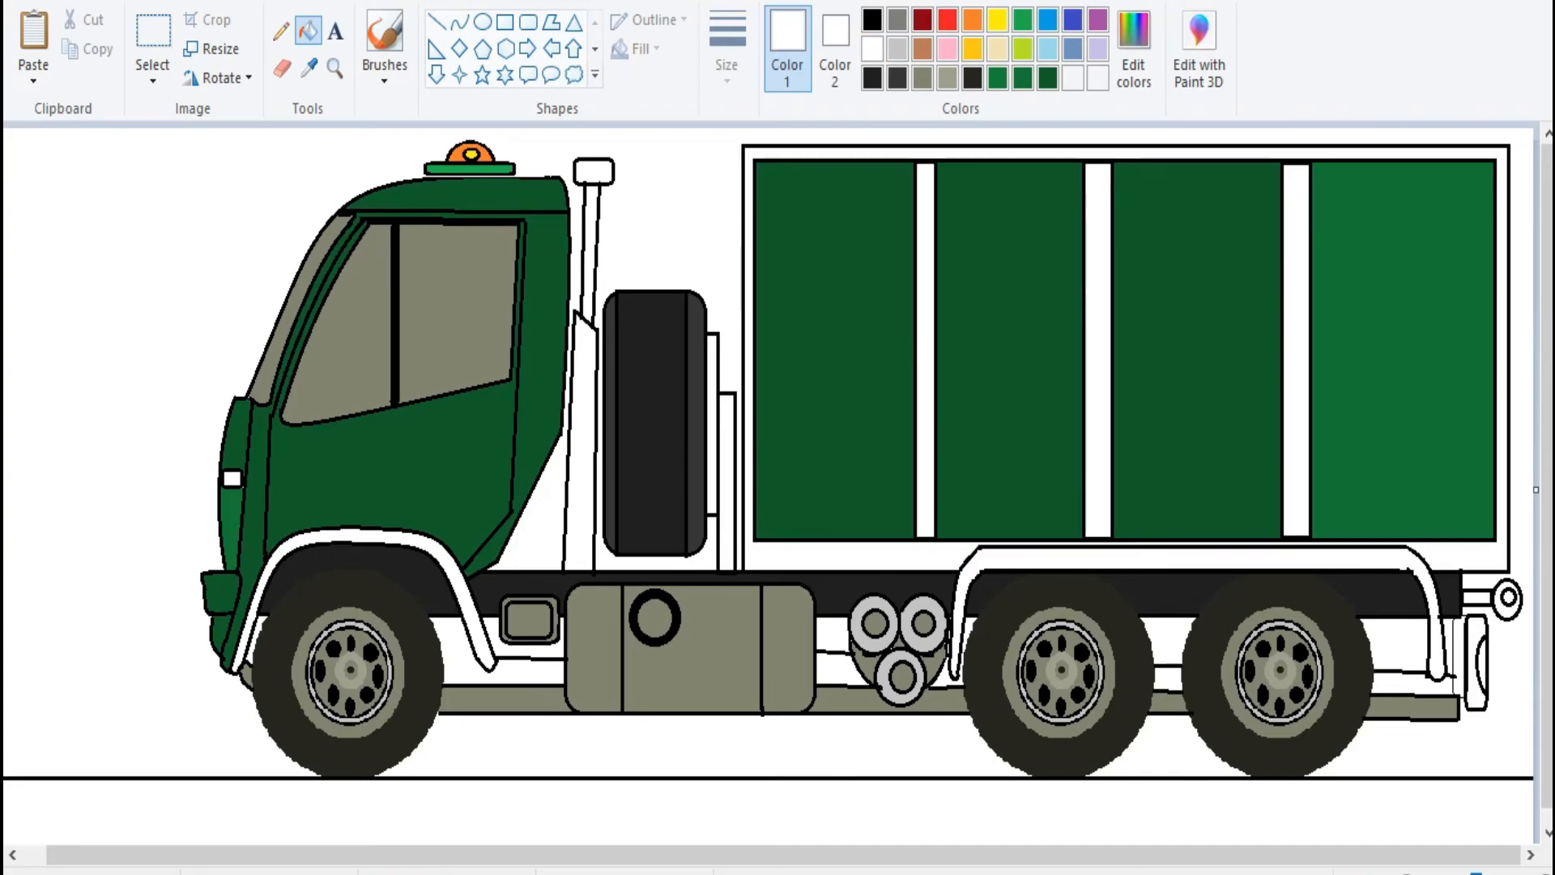
- Fill the upright behind the cab and the small chassis box's centre dark green, and the post before the cargo body dark grey
left_click(1048, 78)
left_click(582, 446)
left_click(528, 620)
left_click(727, 482)
left_click(897, 78)
left_click(727, 482)
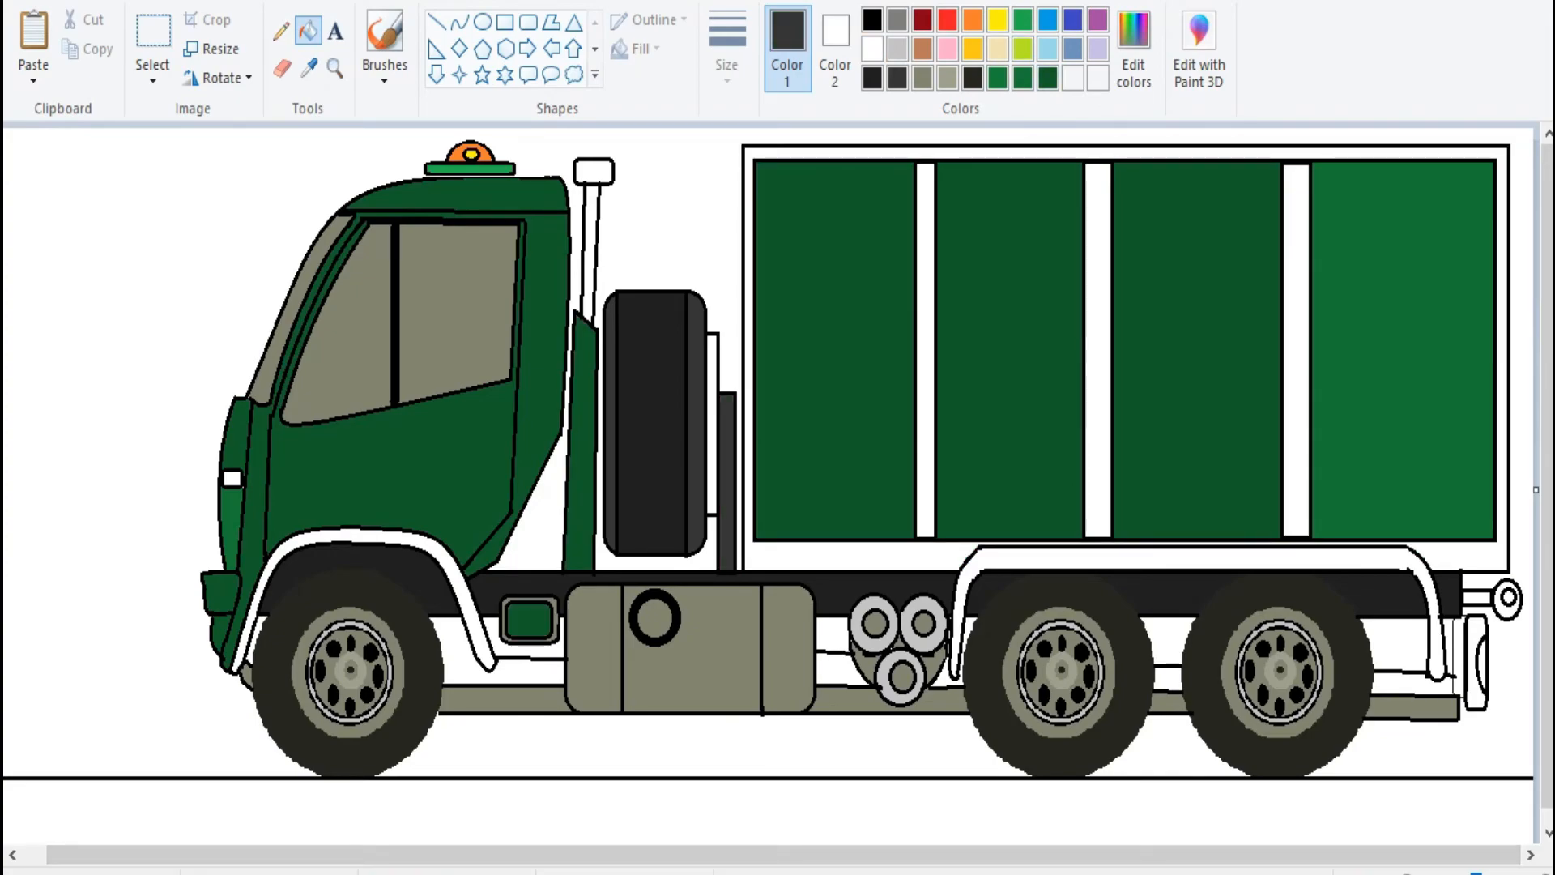
- Fill the cargo body's frame and its three vertical bars near-black, and the marker light on the cab's front orange
left_click(871, 78)
left_click(851, 556)
left_click(925, 350)
left_click(1097, 350)
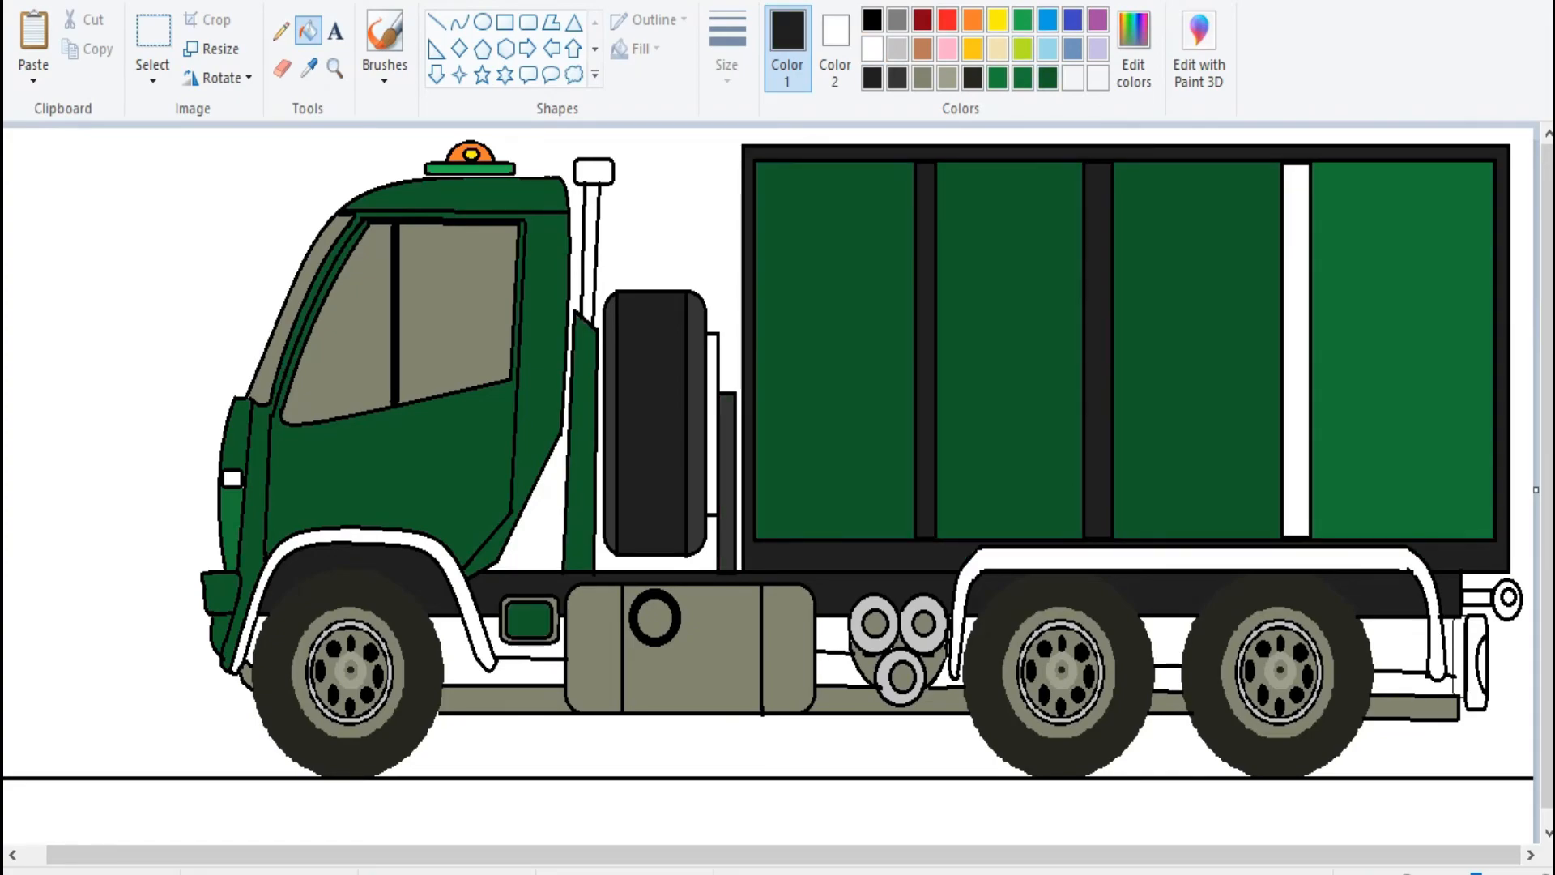
left_click(1296, 350)
left_click(972, 19)
left_click(232, 478)
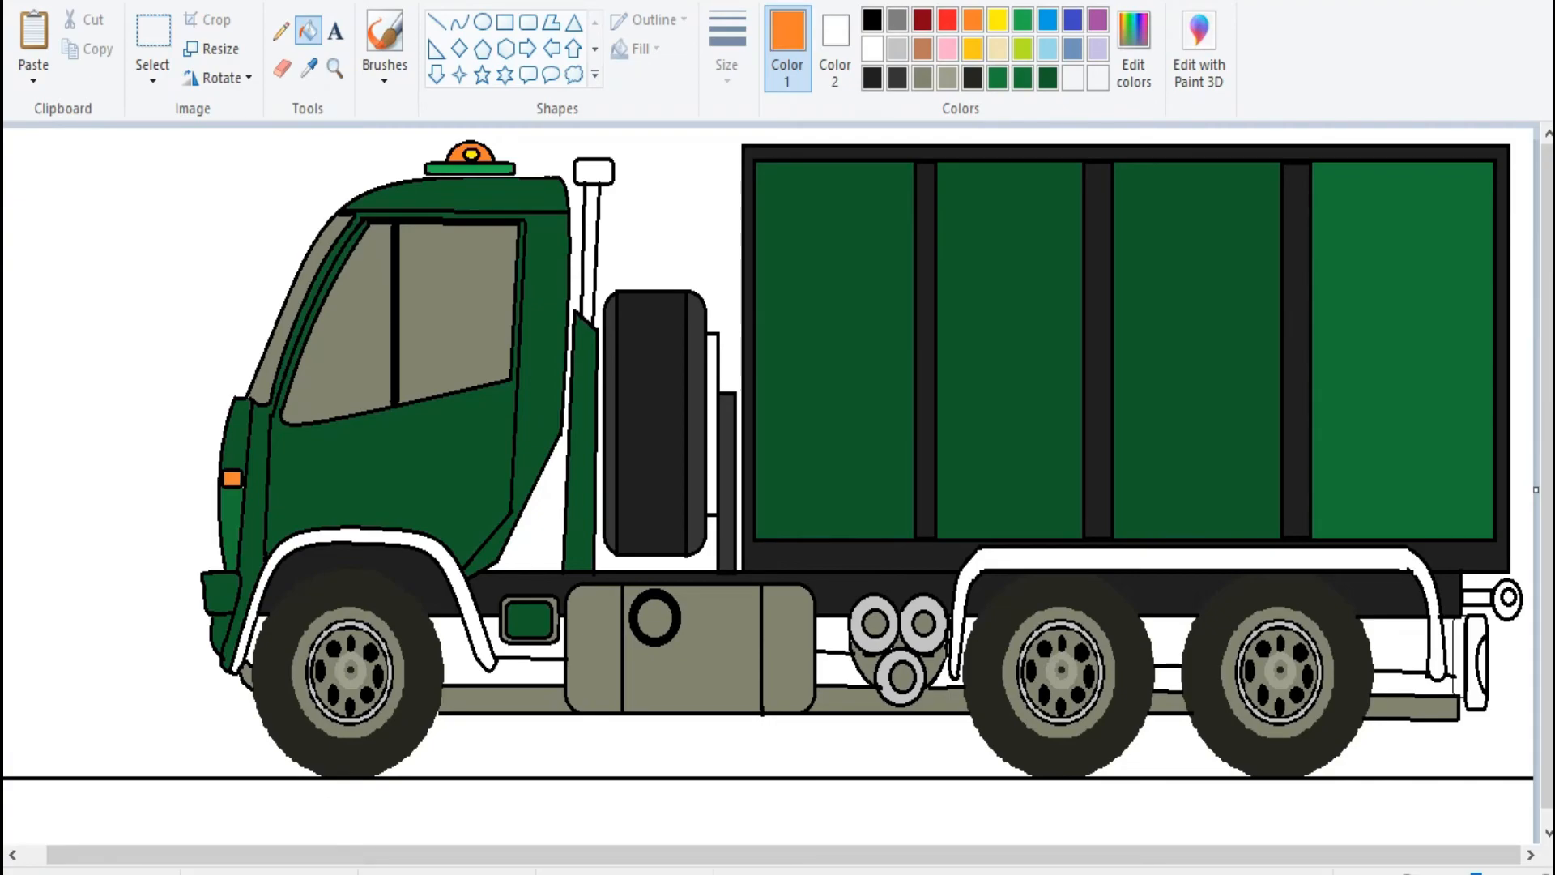
- Define a very dark custom green and fill the front and rear fenders with it
left_click(1048, 78)
left_click(349, 536)
left_click(1199, 555)
left_click(1133, 49)
left_click(560, 630)
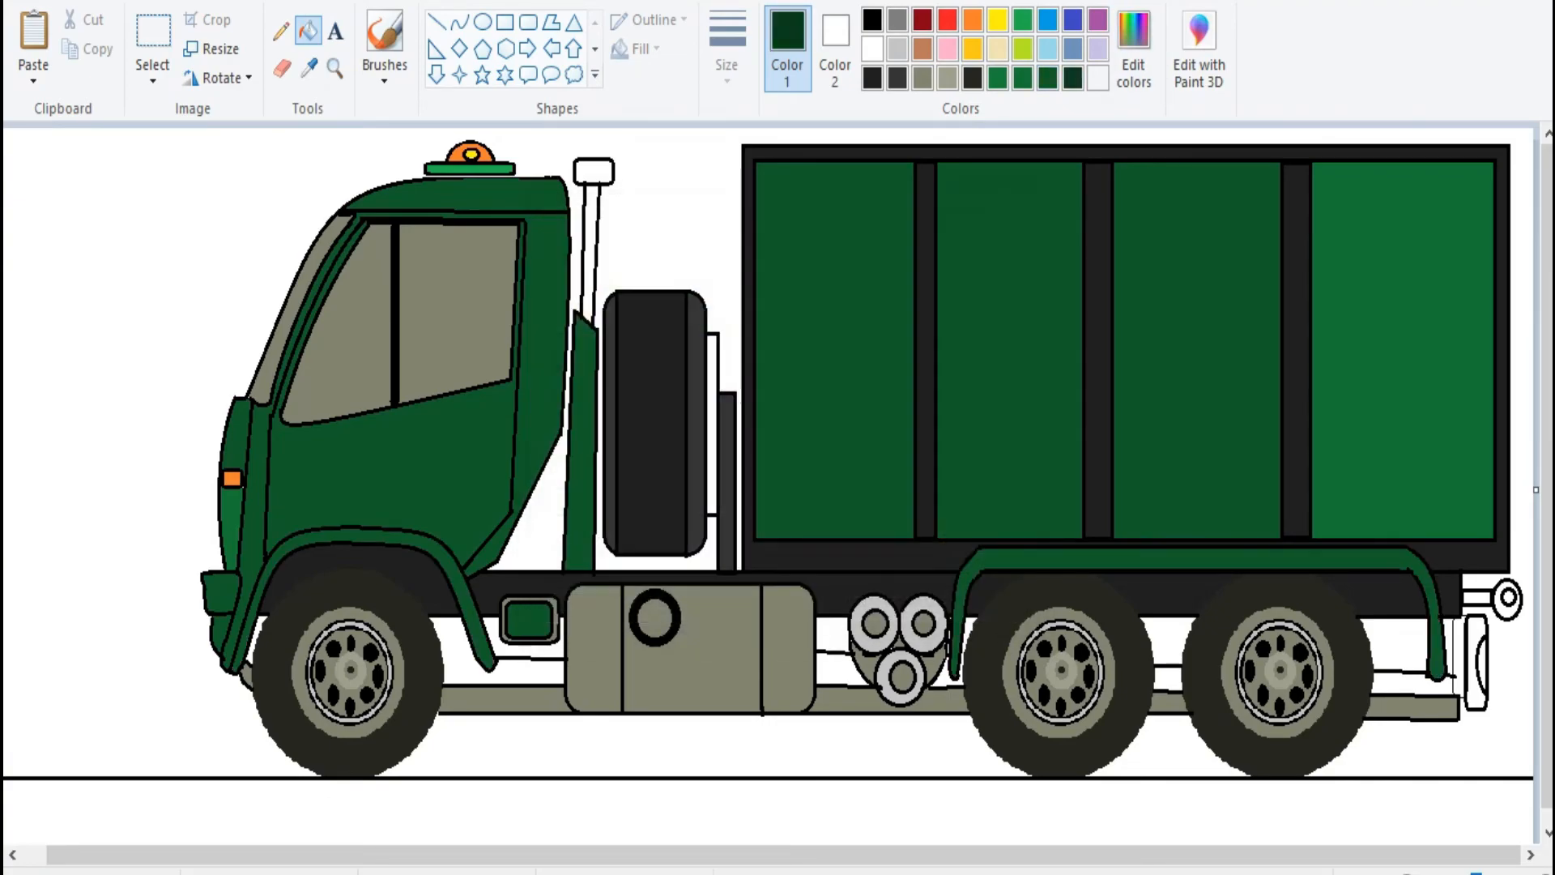
left_click(1199, 557)
left_click(365, 536)
- Fill the centres of the three round cylinders and the narrow bar behind the spare wheel with very dark green
left_click(875, 623)
left_click(923, 623)
left_click(901, 677)
left_click(712, 425)
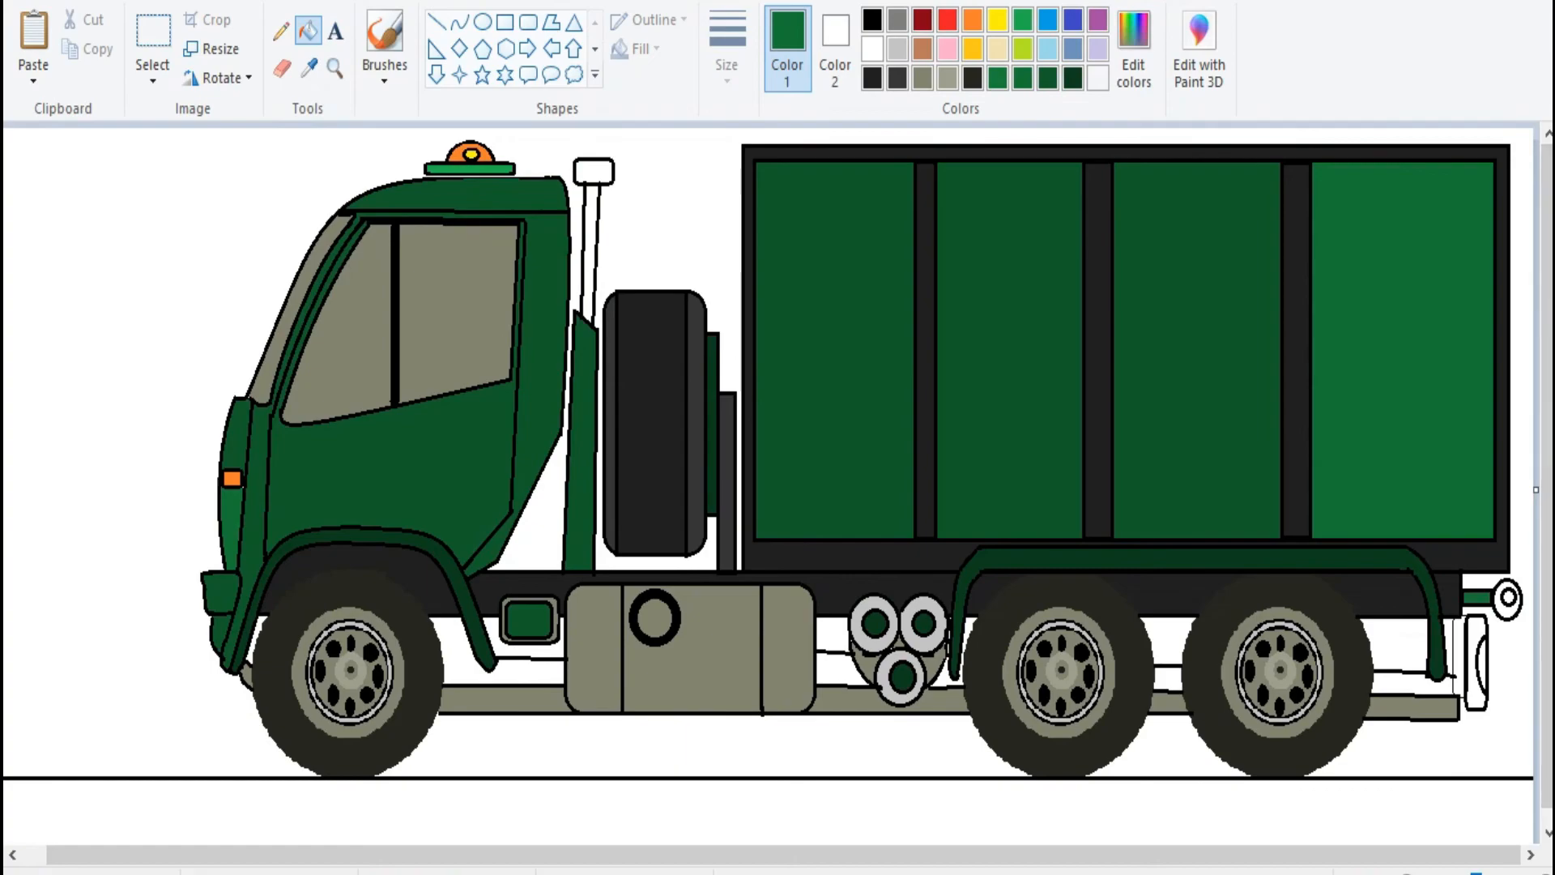
- Fill the tail light housing olive grey, its lamp red and the tow coupling's outer ring grey
left_click(922, 78)
left_click(1472, 648)
left_click(947, 19)
left_click(1483, 665)
left_click(897, 19)
left_click(1499, 608)
- Fill the rim disc of the rearmost wheel with green
left_click(1022, 77)
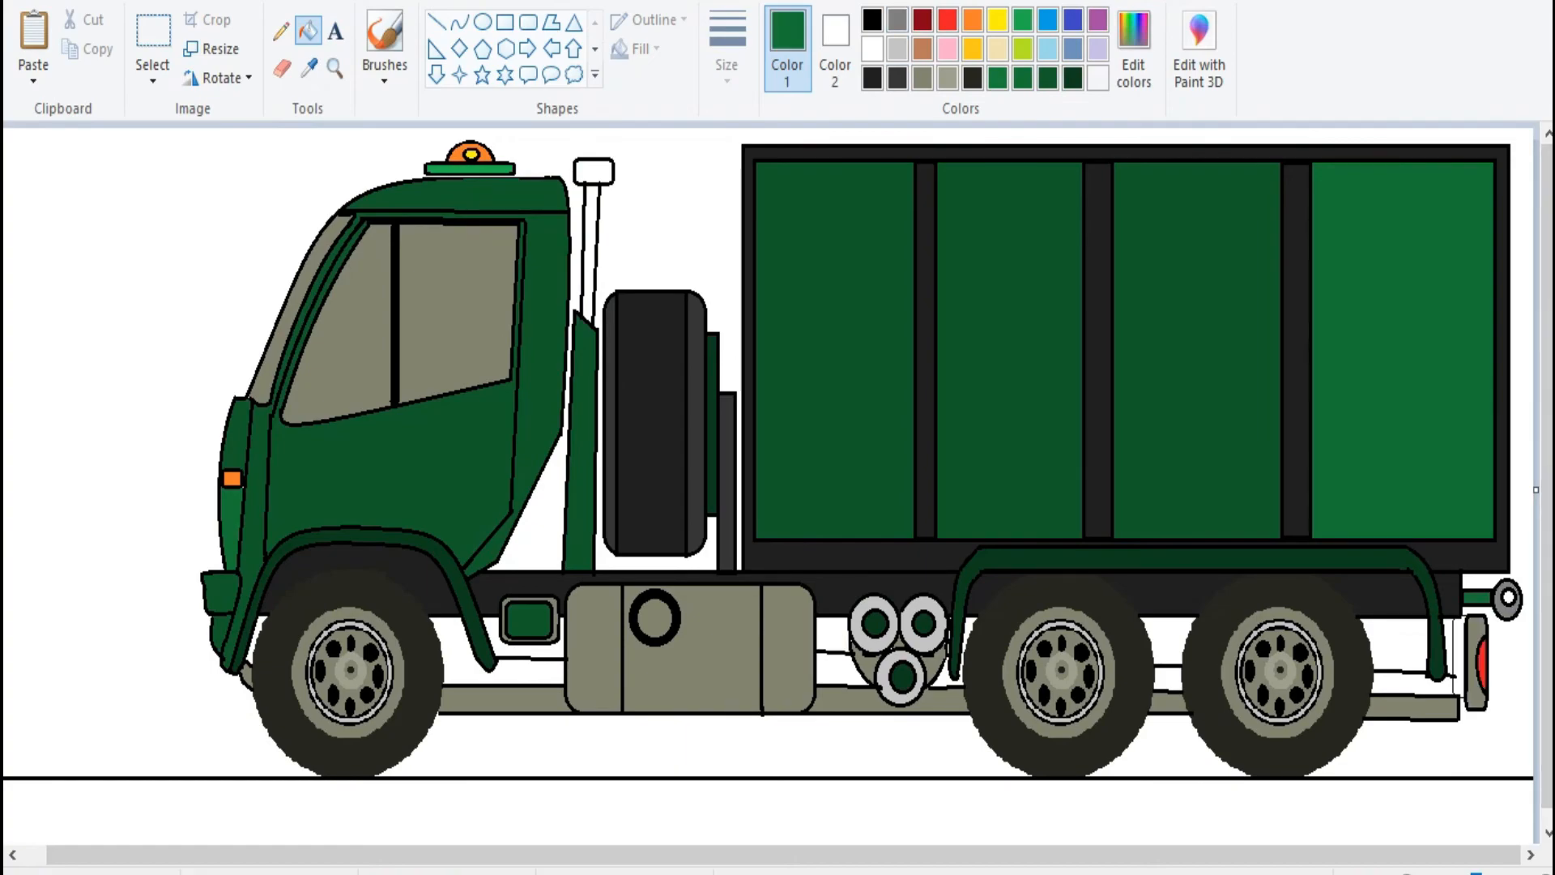
left_click(1263, 689)
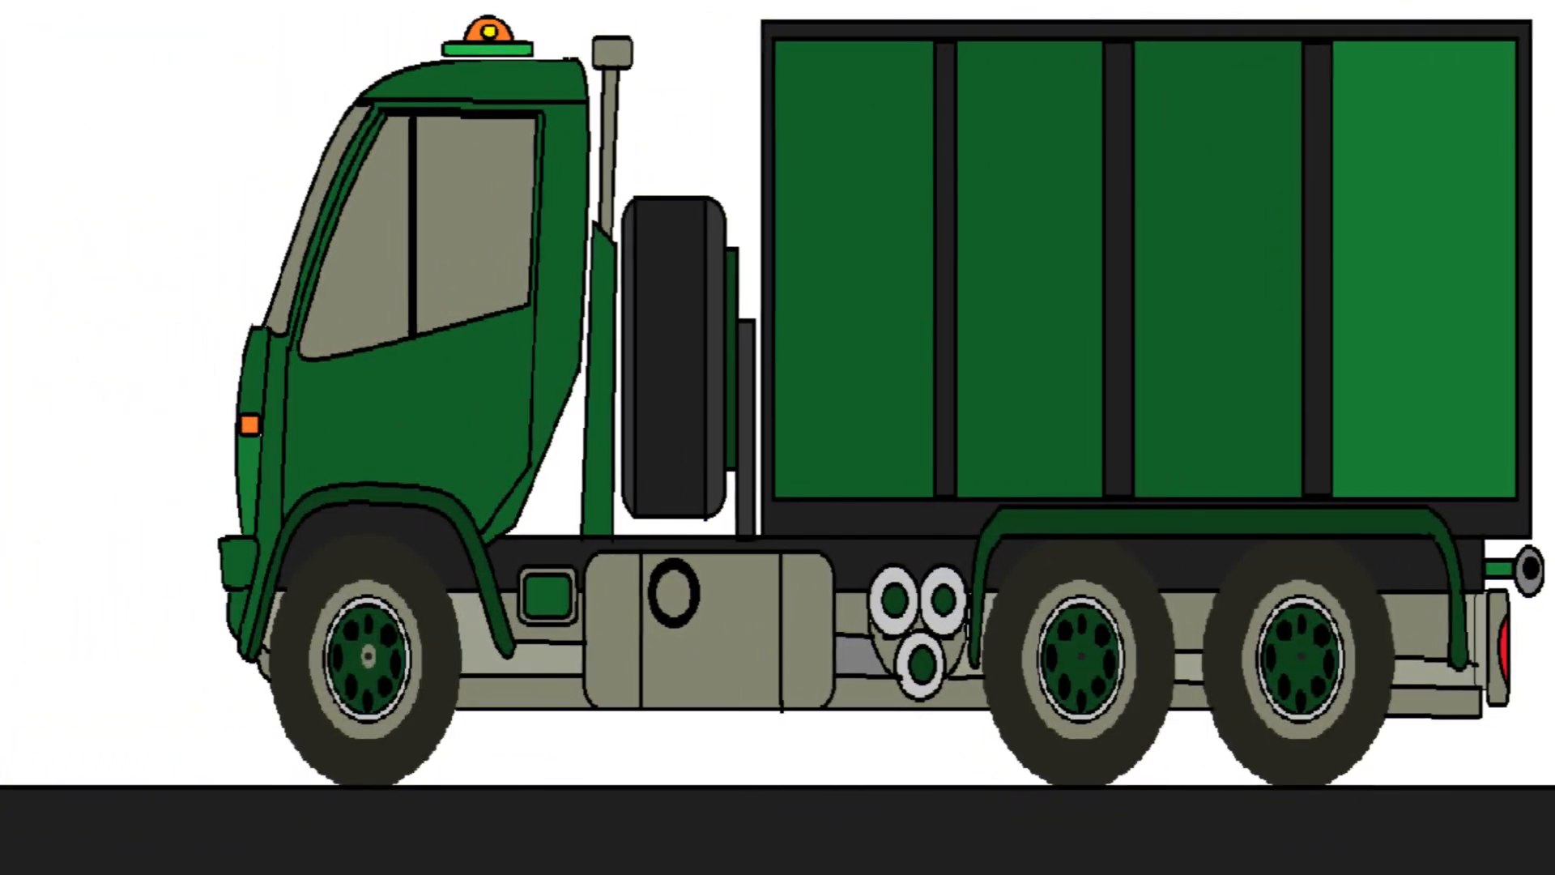